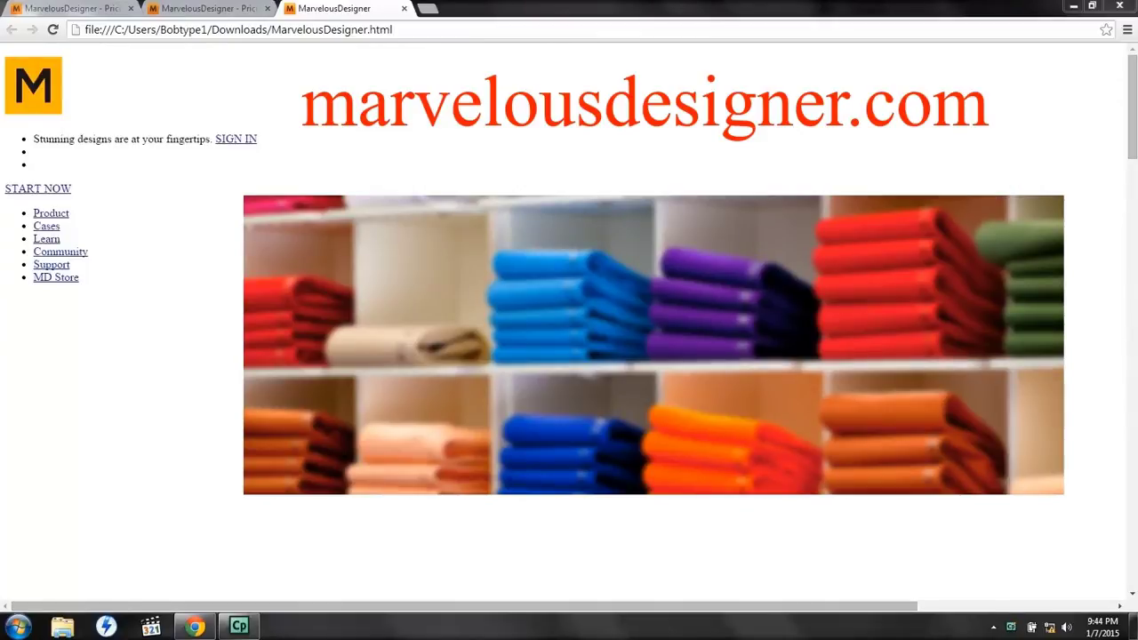
Review the Marvelous Designer pricing tabs in Chrome, ending on the Enterprise License page
{"action": "left_click", "coordinate": [80, 9]}
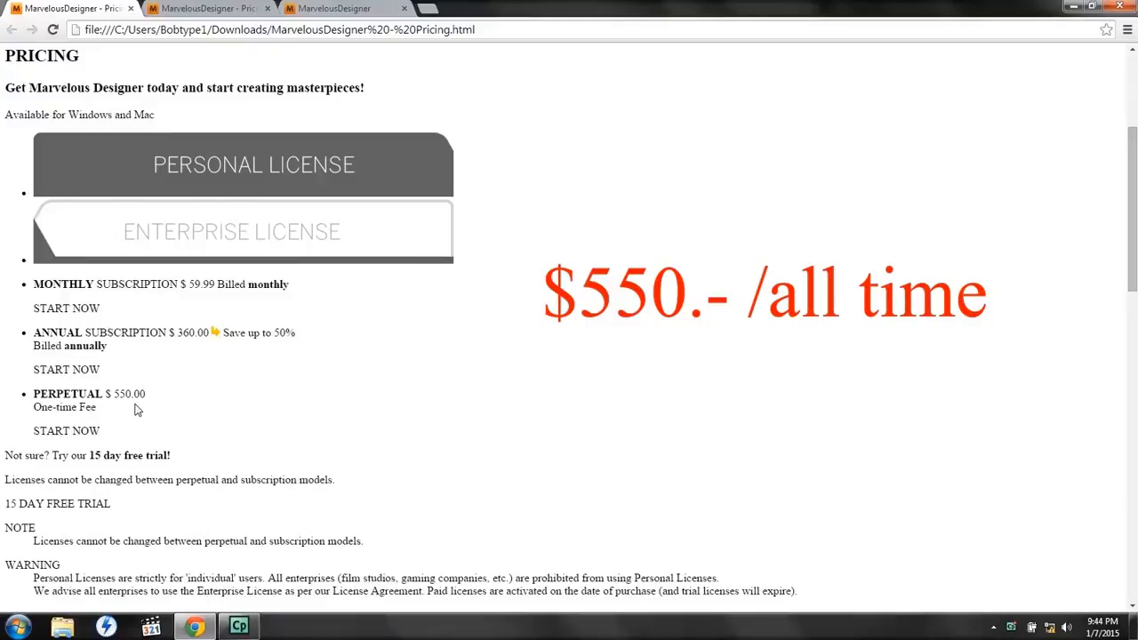
{"action": "left_click", "coordinate": [178, 13]}
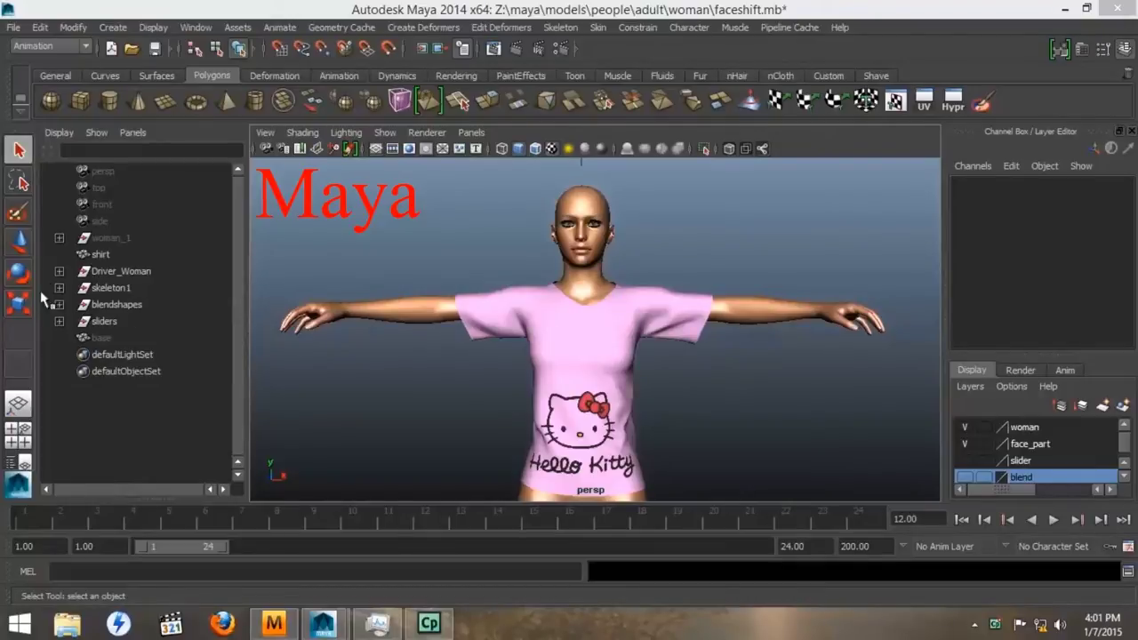
Duplicate the GenesisFBXASC046Shape body mesh under Driver_Woman and move the copy to top level
{"action": "left_click", "coordinate": [58, 271]}
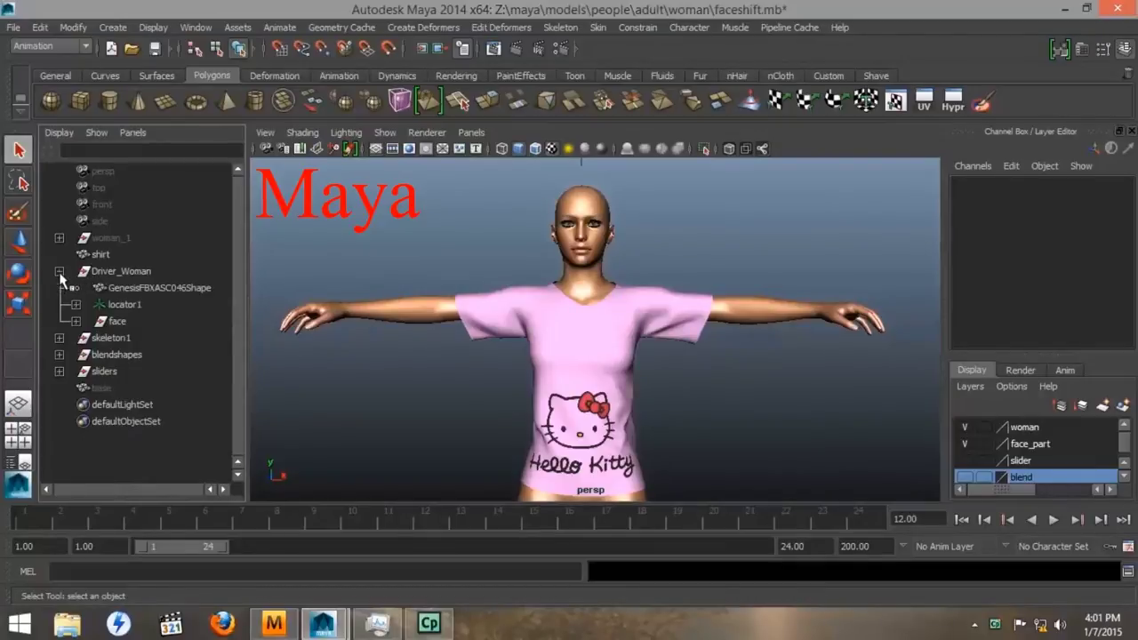
{"action": "left_click", "coordinate": [131, 291]}
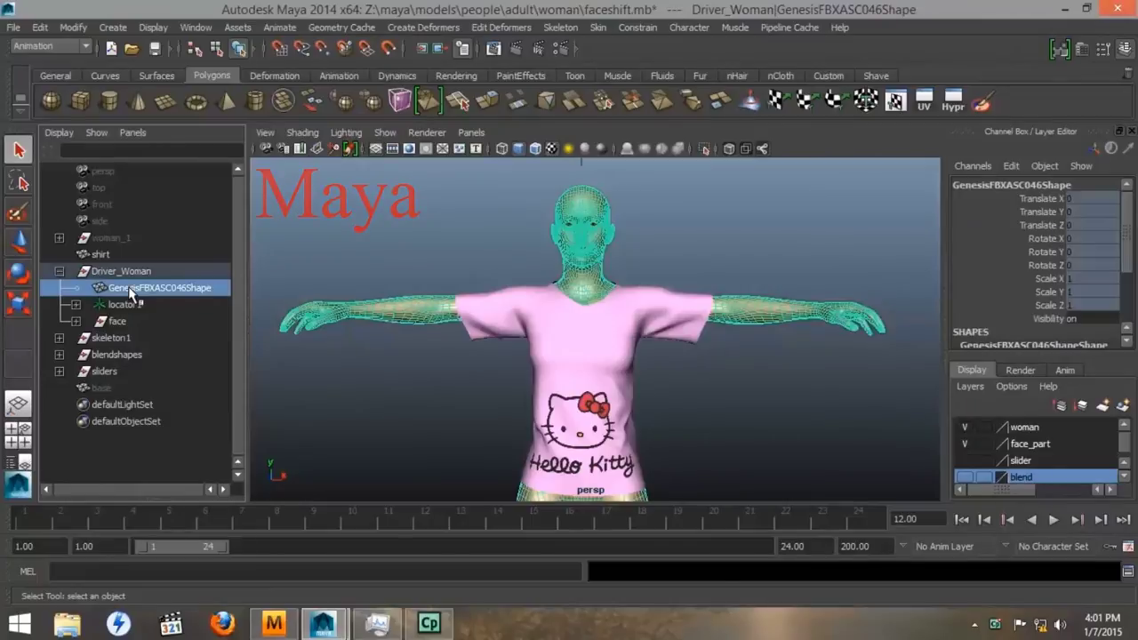
{"action": "key", "text": "ctrl+d"}
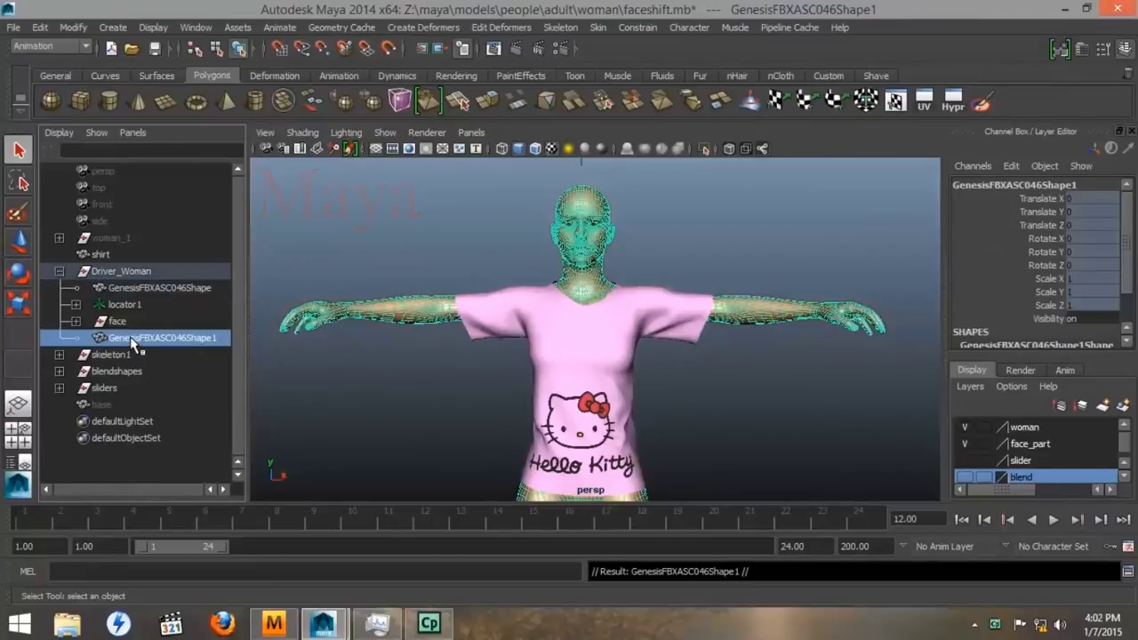
{"action": "middle_click_drag", "start_coordinate": [142, 342], "coordinate": [133, 394]}
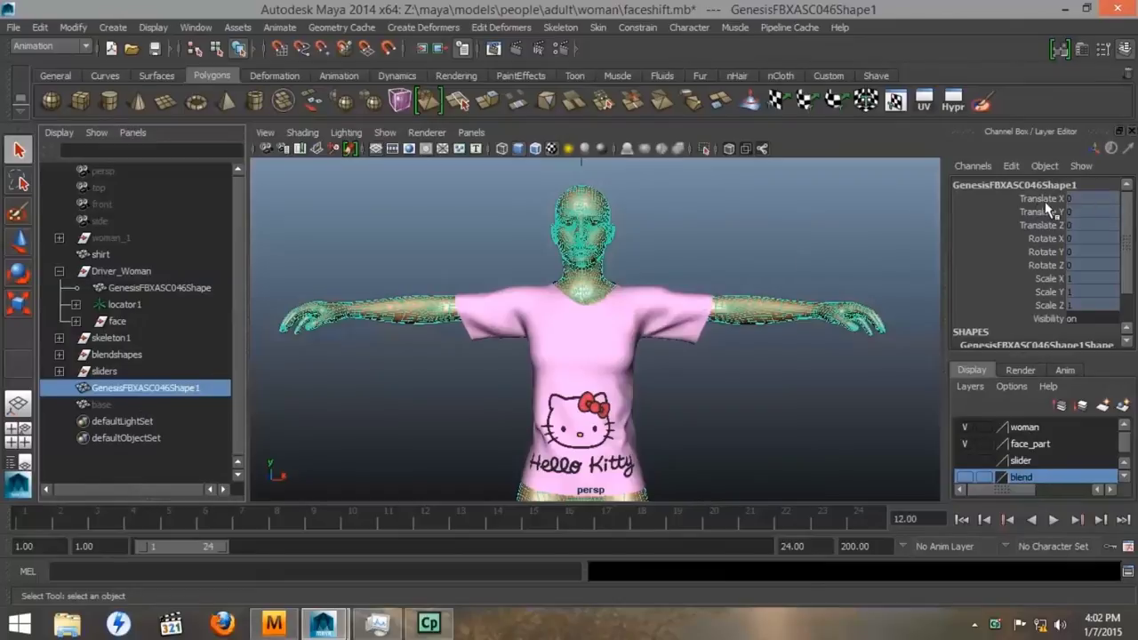
Unlock the copy's translate, rotate and scale channels and assign it the initialShadingGroup material
{"action": "left_click_drag", "start_coordinate": [1043, 199], "coordinate": [1045, 303]}
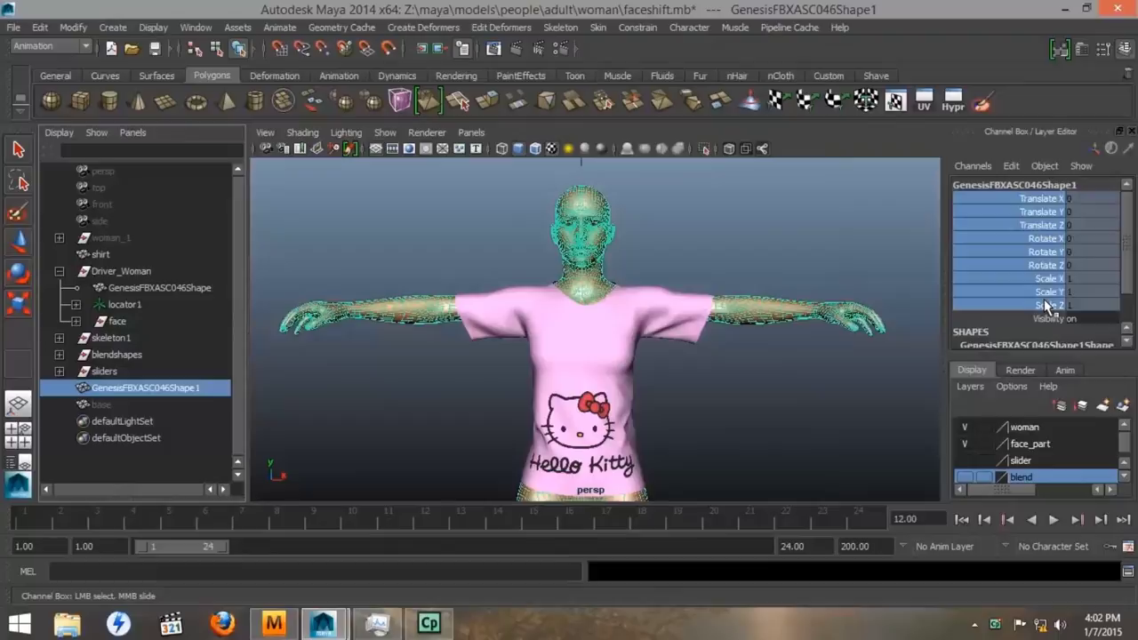
{"action": "right_click", "coordinate": [1047, 307]}
{"action": "left_click", "coordinate": [1028, 334]}
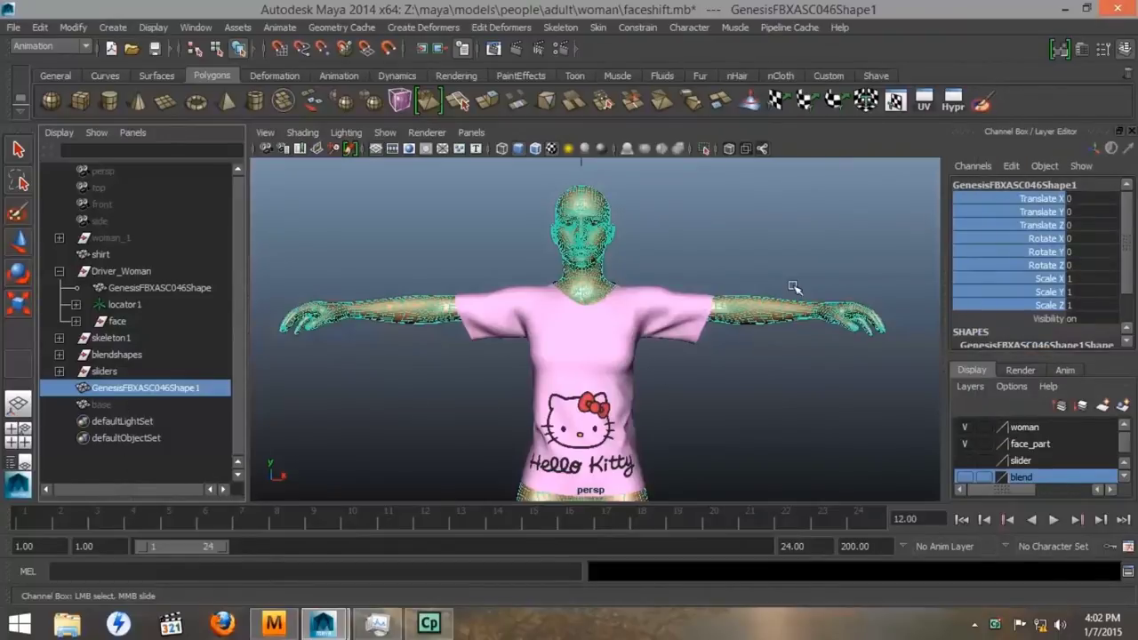
{"action": "right_click_drag", "start_coordinate": [802, 261], "coordinate": [908, 427]}
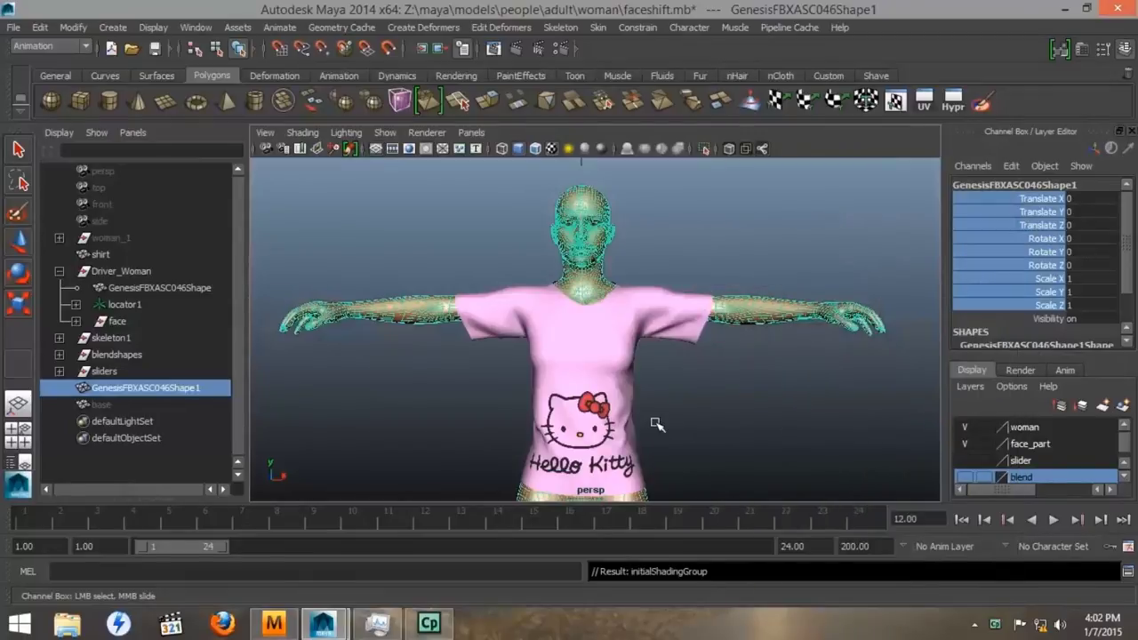
Center the duplicate's pivot and move it to the right of the original woman
{"action": "key", "text": "w"}
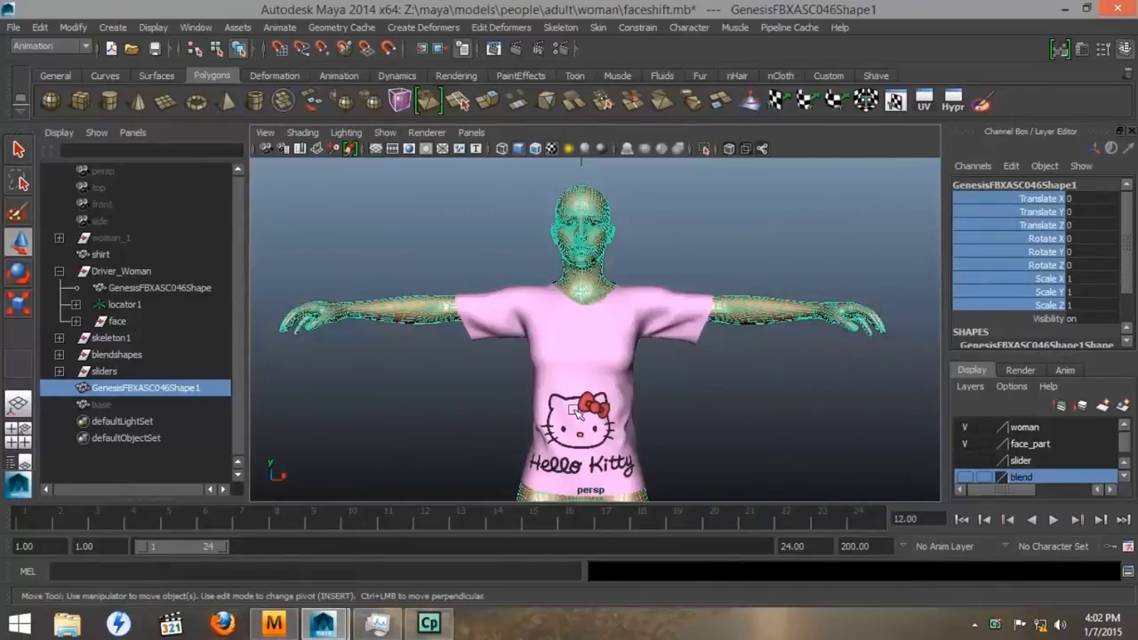
{"action": "left_click", "coordinate": [75, 28]}
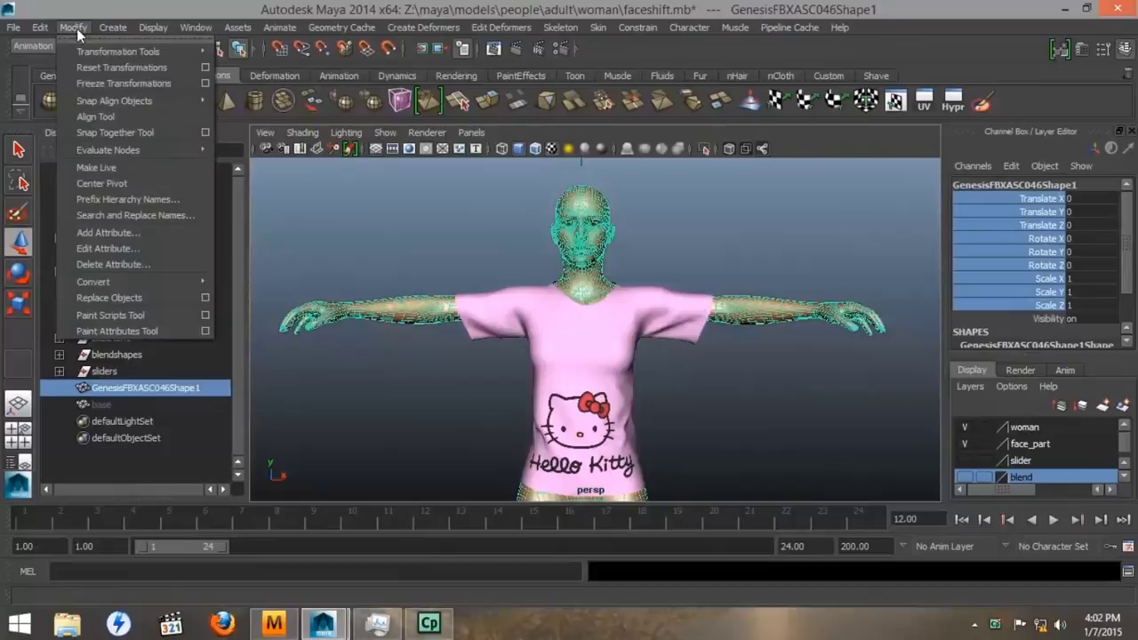
{"action": "left_click", "coordinate": [113, 184]}
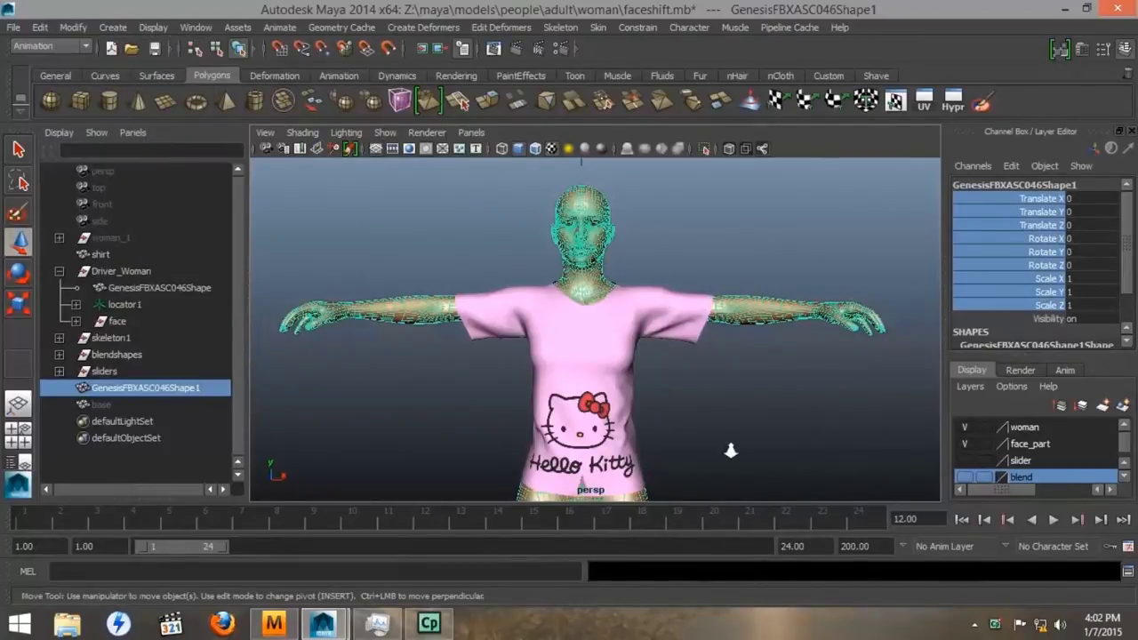
{"action": "scroll", "coordinate": [698, 450], "scroll_direction": "down", "scroll_amount": 4}
{"action": "left_click_drag", "start_coordinate": [615, 441], "coordinate": [916, 443]}
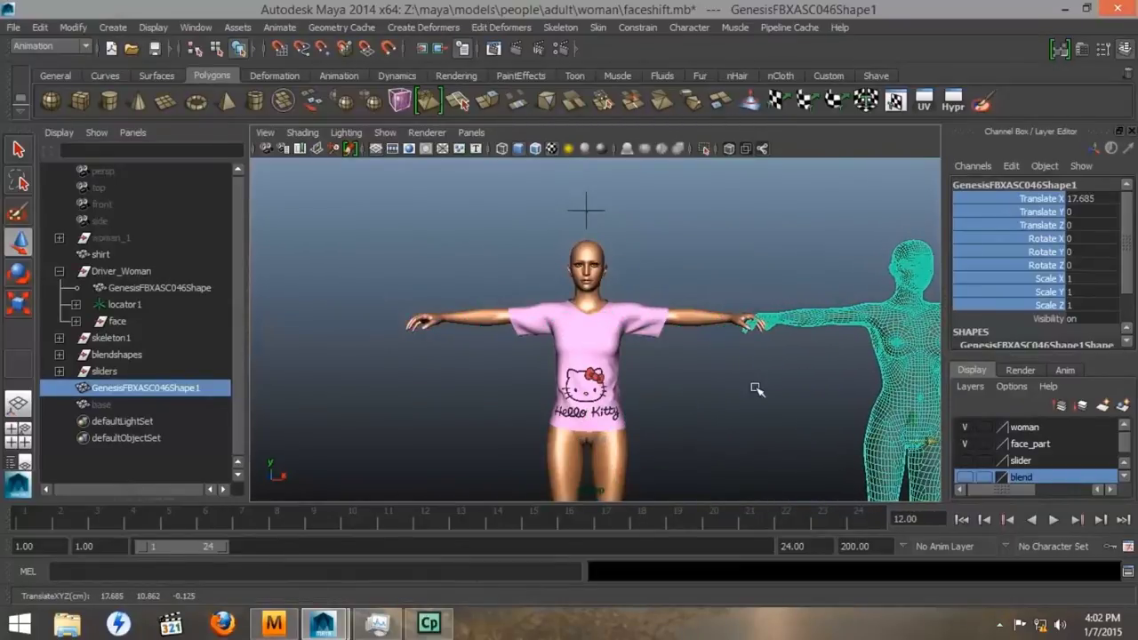
{"action": "right_click_drag", "start_coordinate": [756, 389], "coordinate": [688, 373], "text": "alt"}
{"action": "middle_click_drag", "start_coordinate": [688, 373], "coordinate": [569, 370], "text": "alt"}
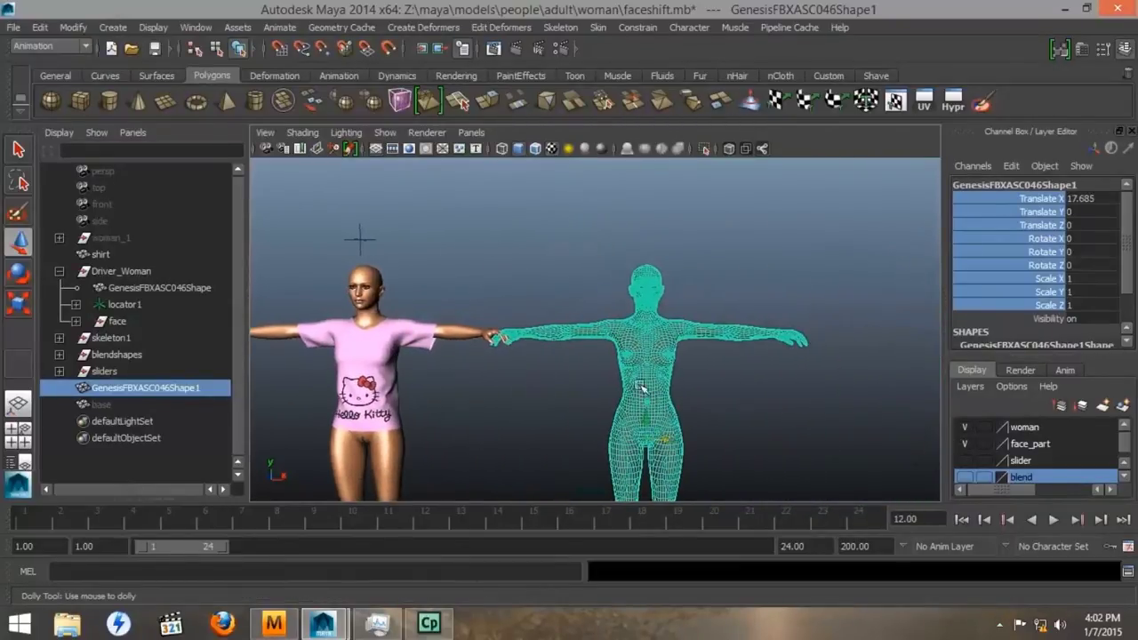
{"action": "right_click_drag", "start_coordinate": [566, 399], "coordinate": [800, 413], "text": "alt"}
{"action": "left_click", "coordinate": [817, 409]}
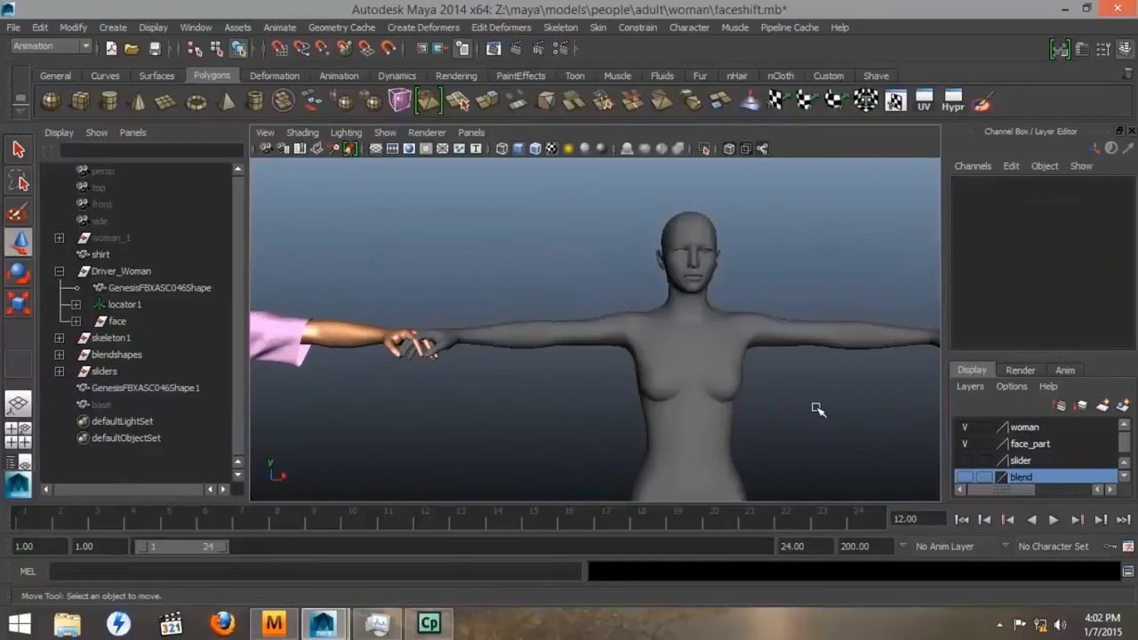
{"action": "left_click", "coordinate": [692, 356]}
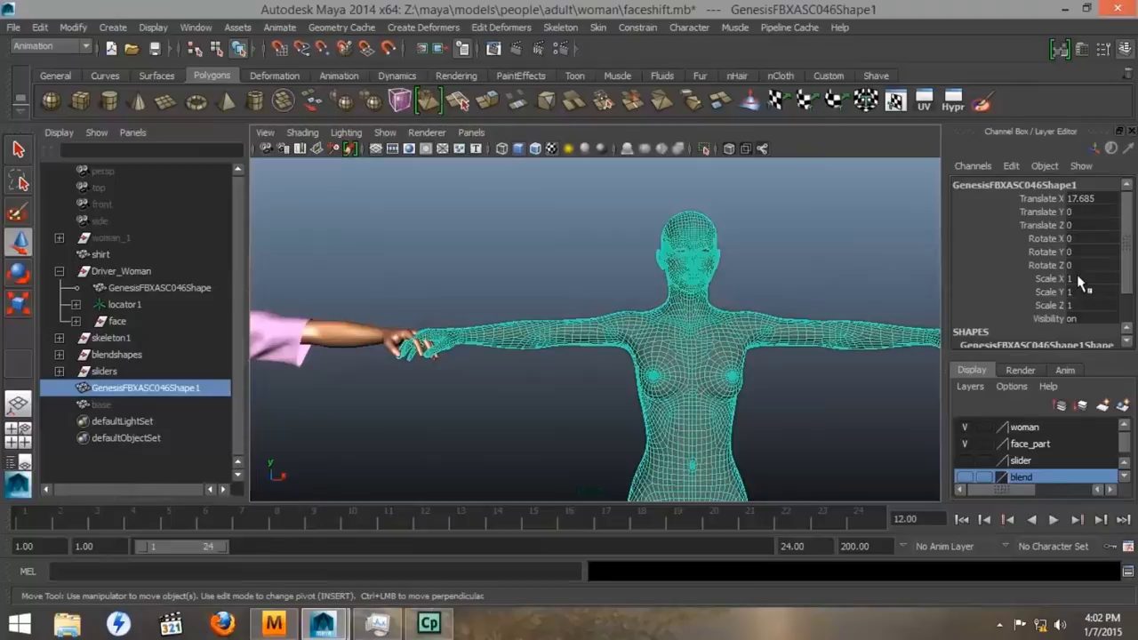
Set the duplicate's Translate X to 20 and Scale X, Y, Z to 10, then frame it
{"action": "double_click", "coordinate": [1081, 198]}
{"action": "type", "text": "20"}
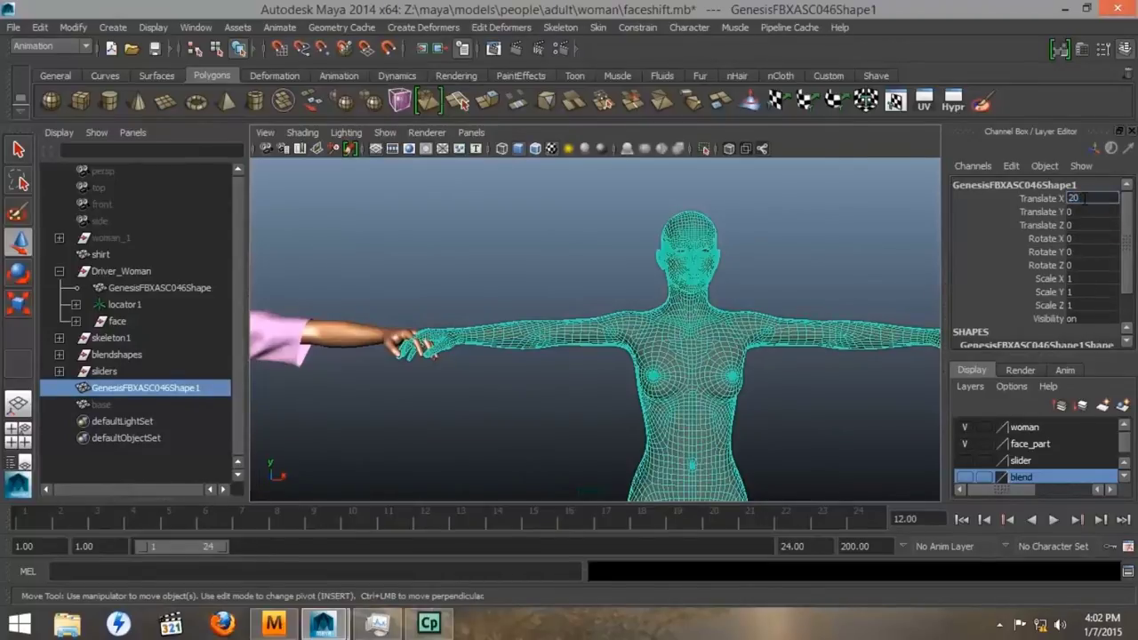
{"action": "key", "text": "Return"}
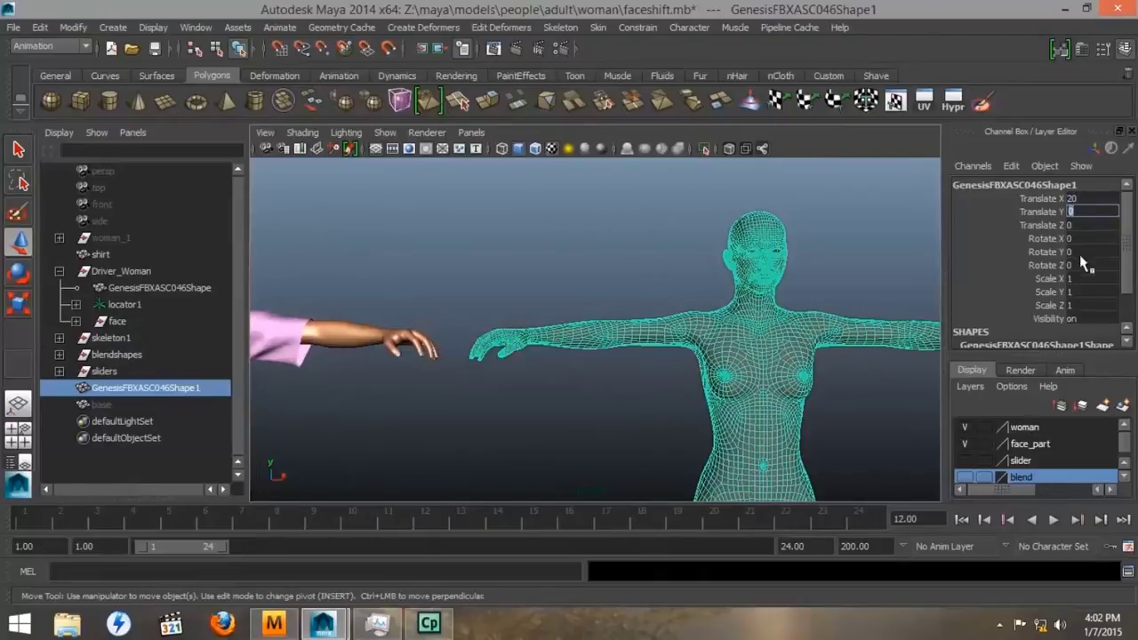
{"action": "left_click_drag", "start_coordinate": [1078, 279], "coordinate": [1082, 304]}
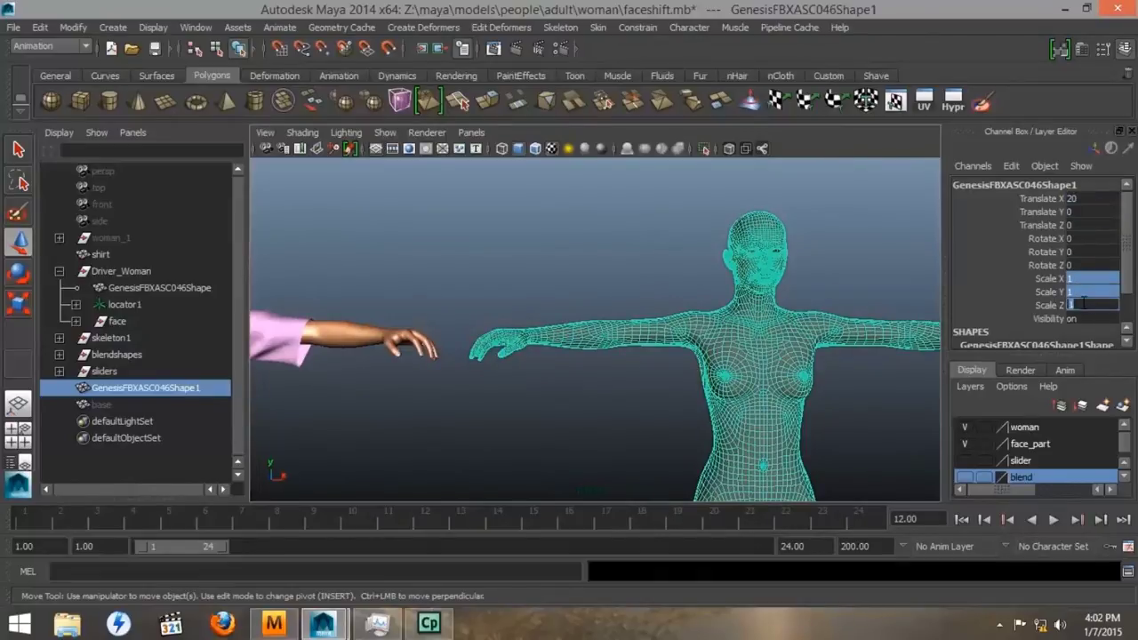
{"action": "key", "text": "Tab"}
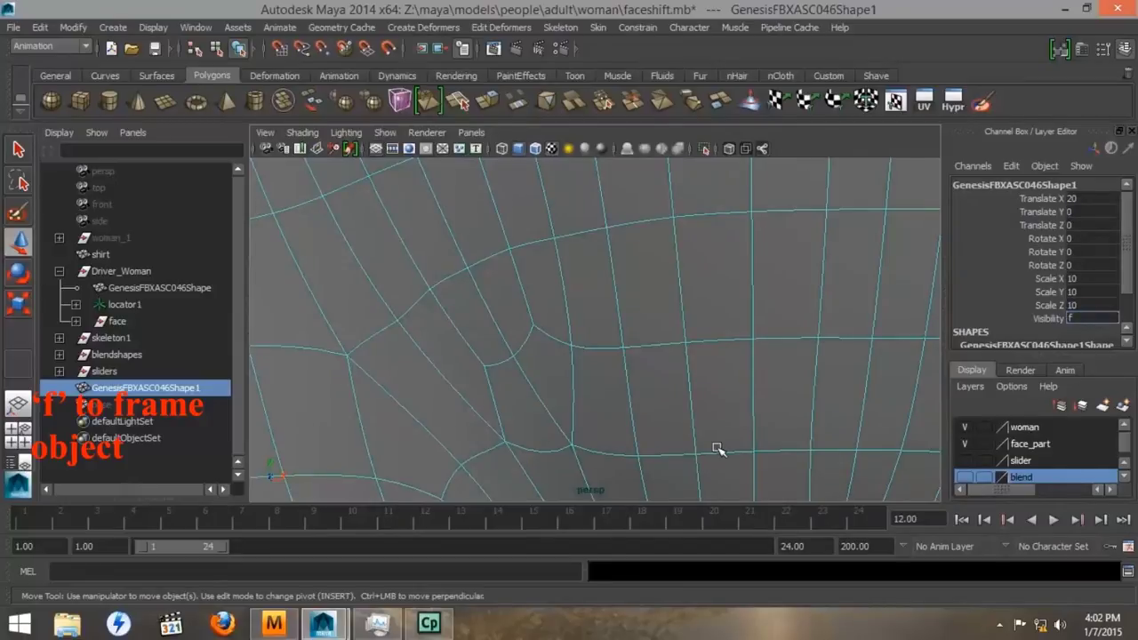
{"action": "type", "text": "f"}
{"action": "key", "text": "Return"}
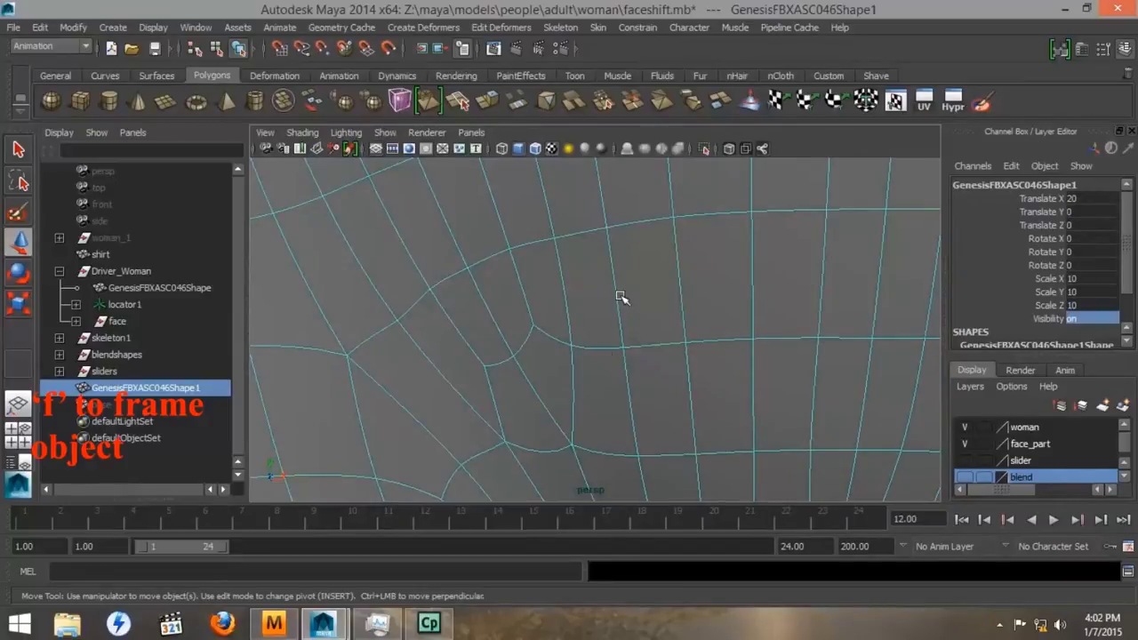
{"action": "key", "text": "f"}
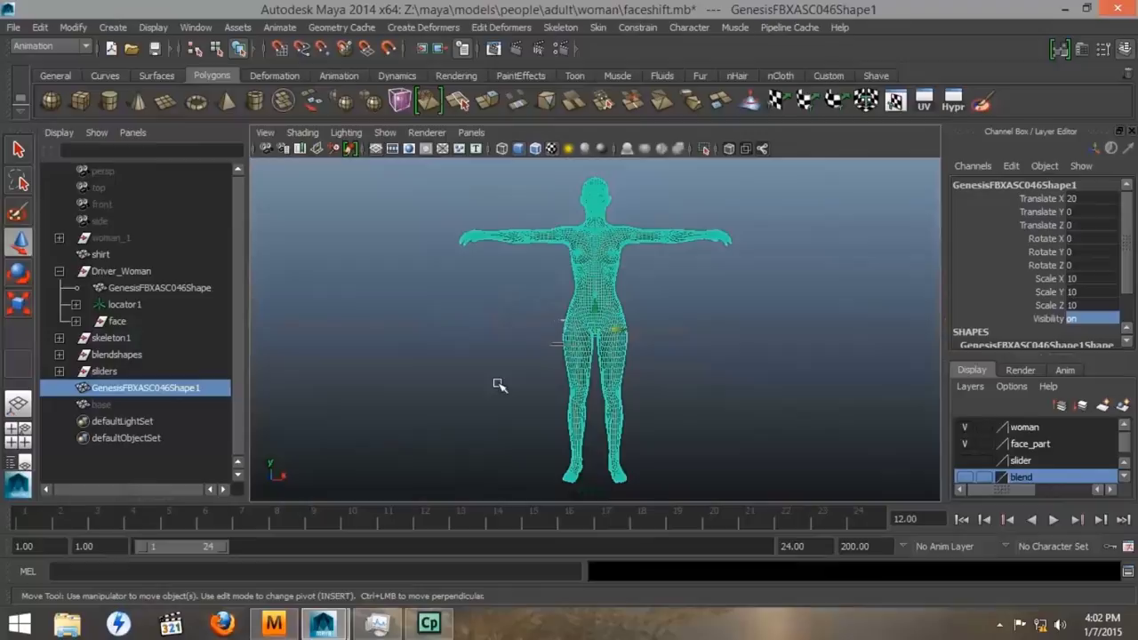
{"action": "left_click_drag", "start_coordinate": [500, 386], "coordinate": [541, 390], "text": "alt"}
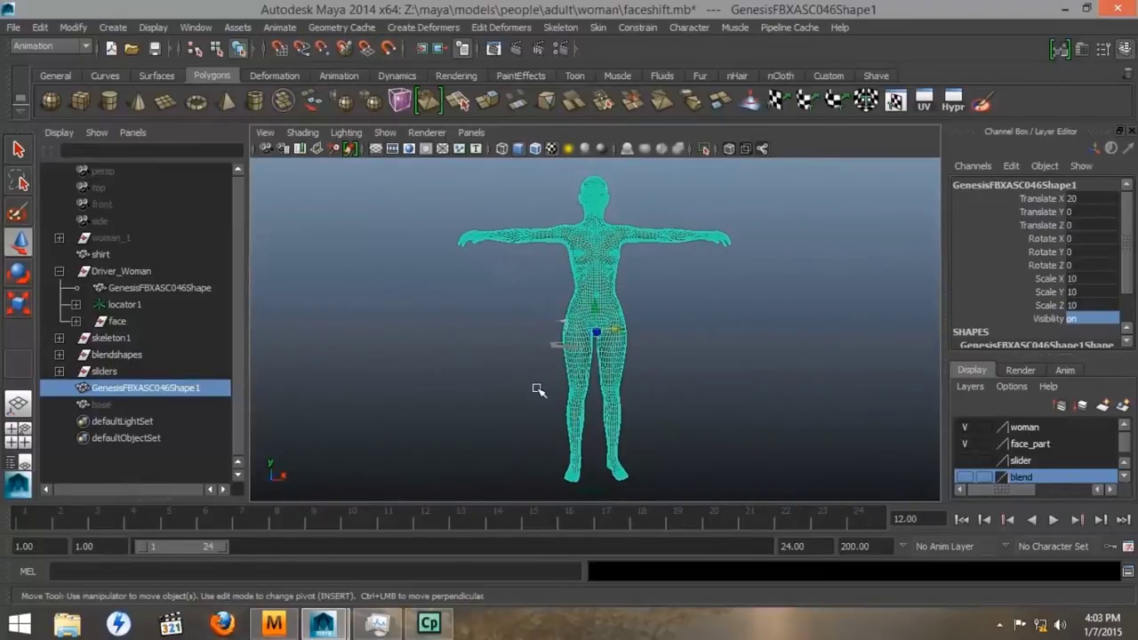
Open the Export Selection options and choose OBJexport as the file type
{"action": "left_click", "coordinate": [13, 28]}
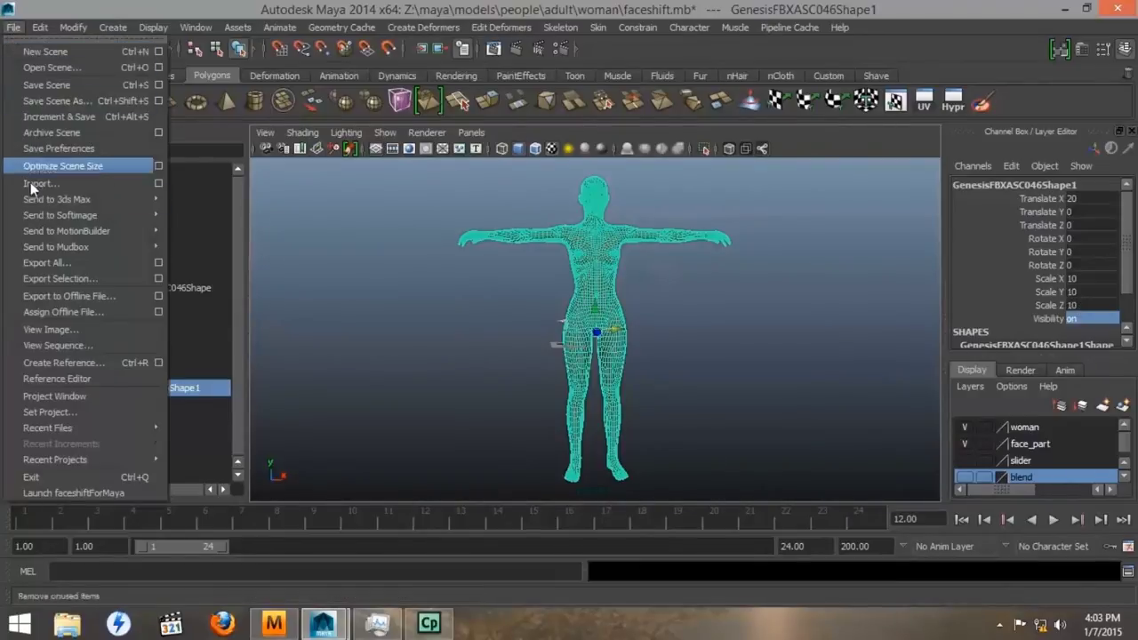
{"action": "left_click", "coordinate": [157, 279]}
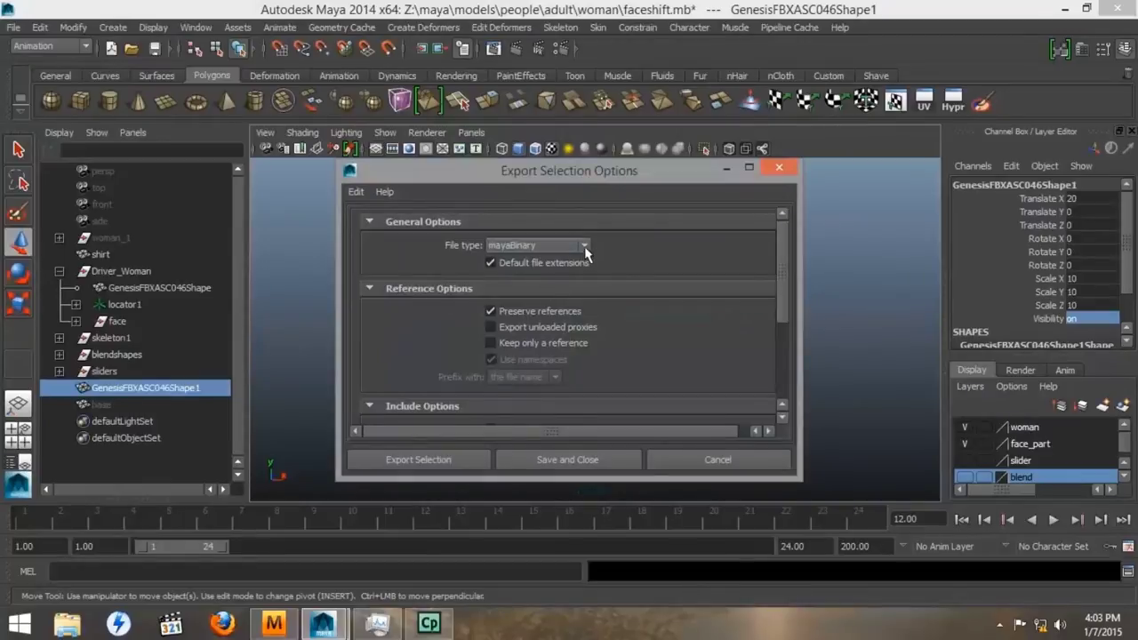
{"action": "left_click", "coordinate": [583, 249]}
{"action": "scroll", "coordinate": [536, 311], "scroll_direction": "down", "scroll_amount": 3}
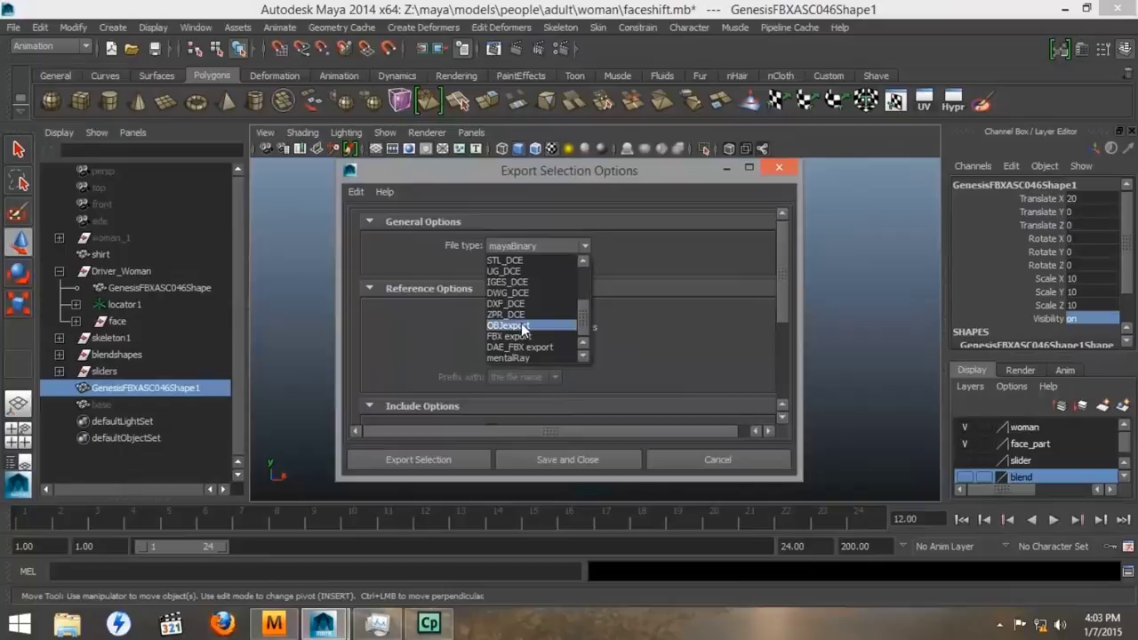
{"action": "left_click", "coordinate": [521, 325]}
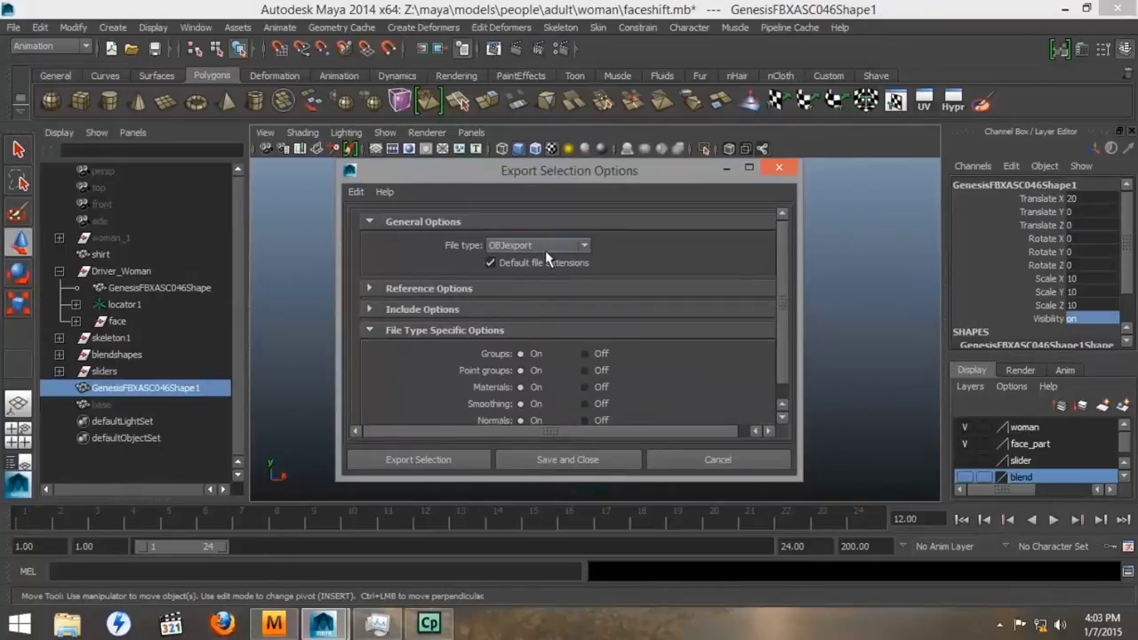
Set objExport.mll to auto load in the Plug-in Manager
{"action": "left_click", "coordinate": [197, 28]}
{"action": "mouse_move", "coordinate": [218, 113]}
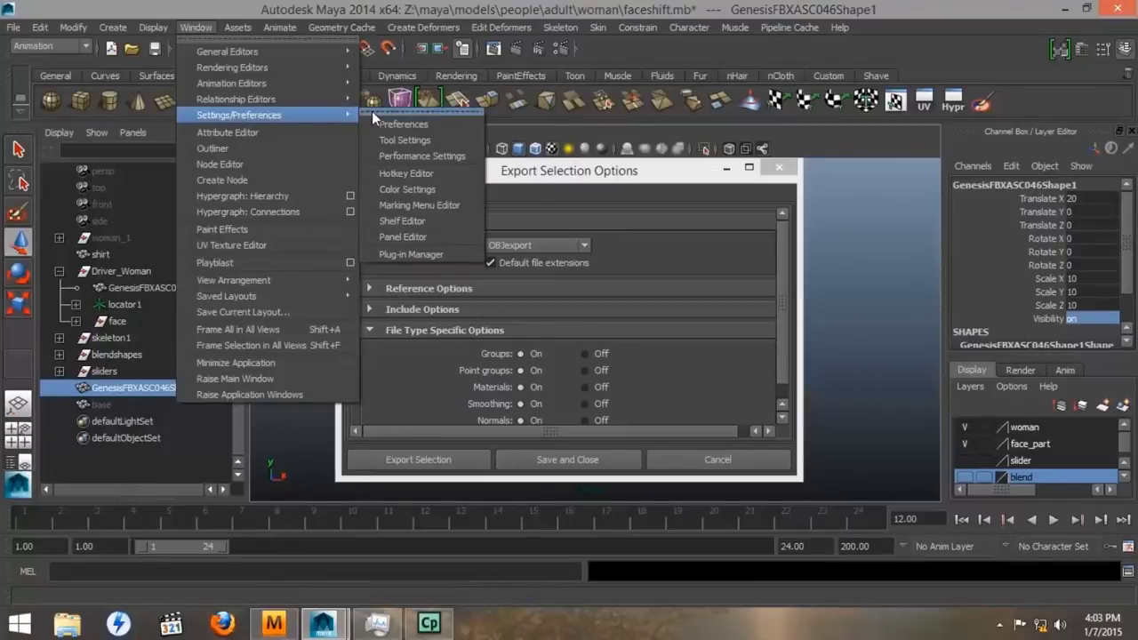
{"action": "left_click", "coordinate": [409, 254]}
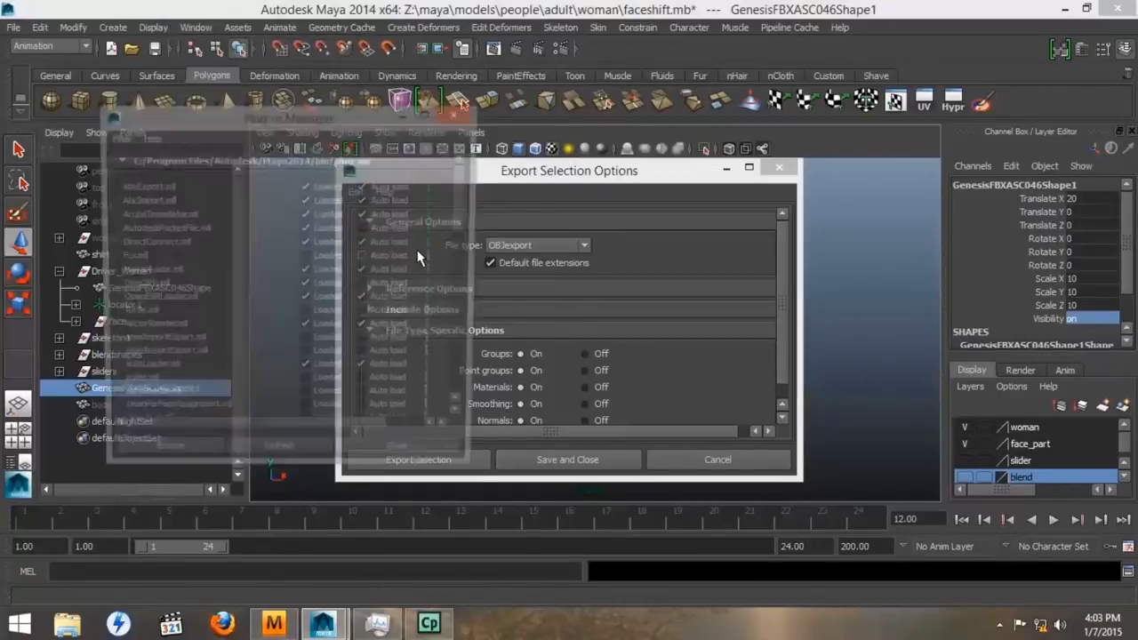
{"action": "scroll", "coordinate": [185, 304], "scroll_direction": "down", "scroll_amount": 6}
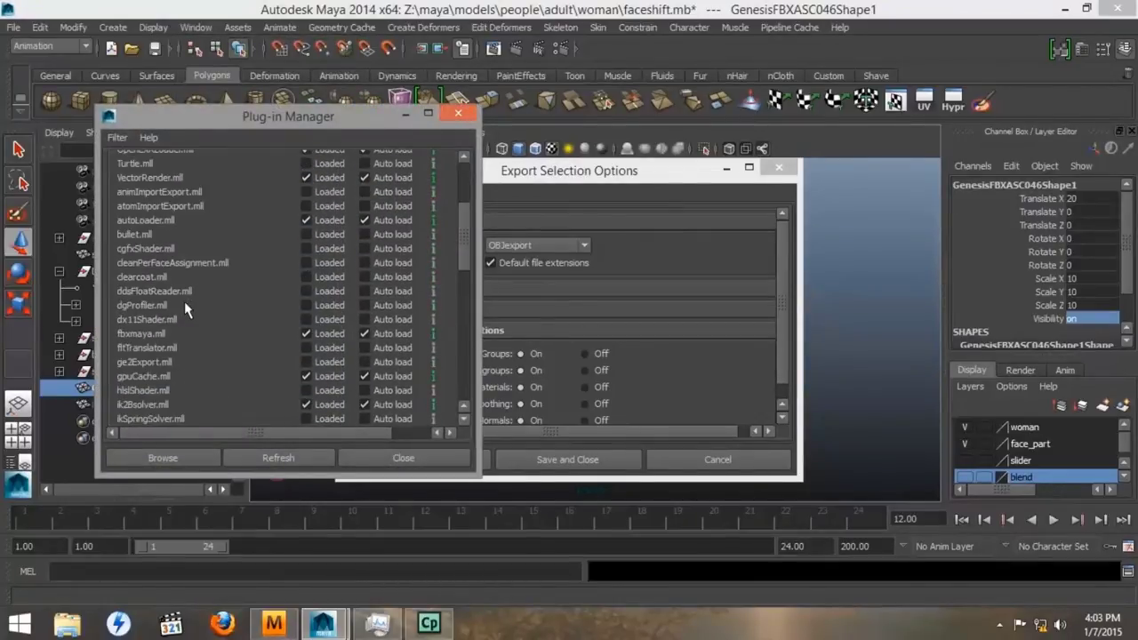
{"action": "scroll", "coordinate": [184, 302], "scroll_direction": "down", "scroll_amount": 4}
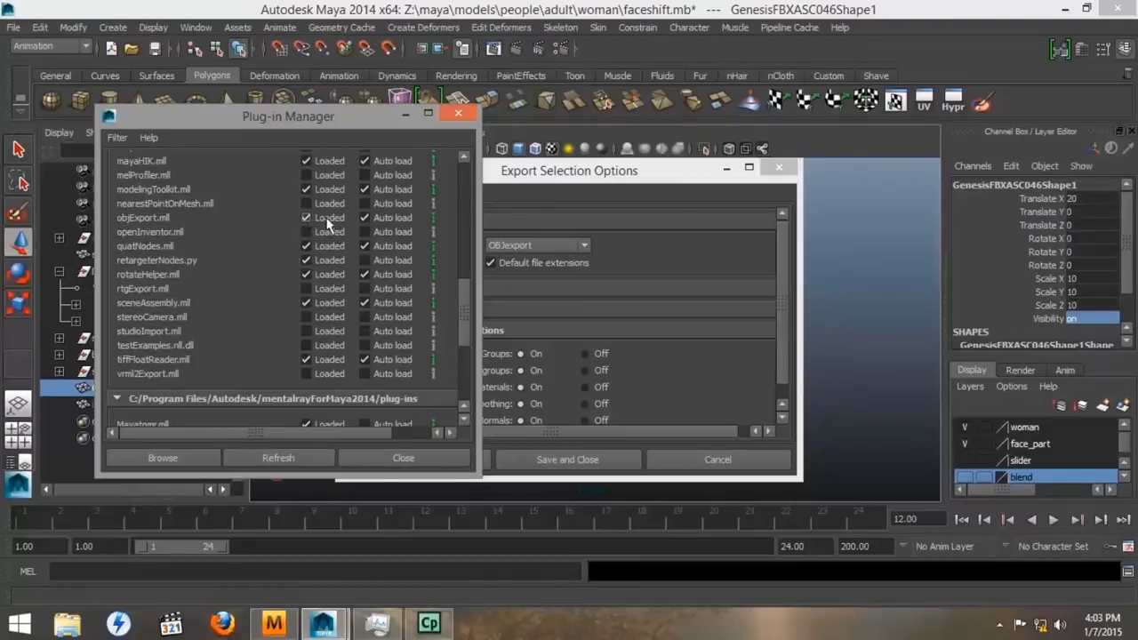
{"action": "left_click", "coordinate": [365, 218]}
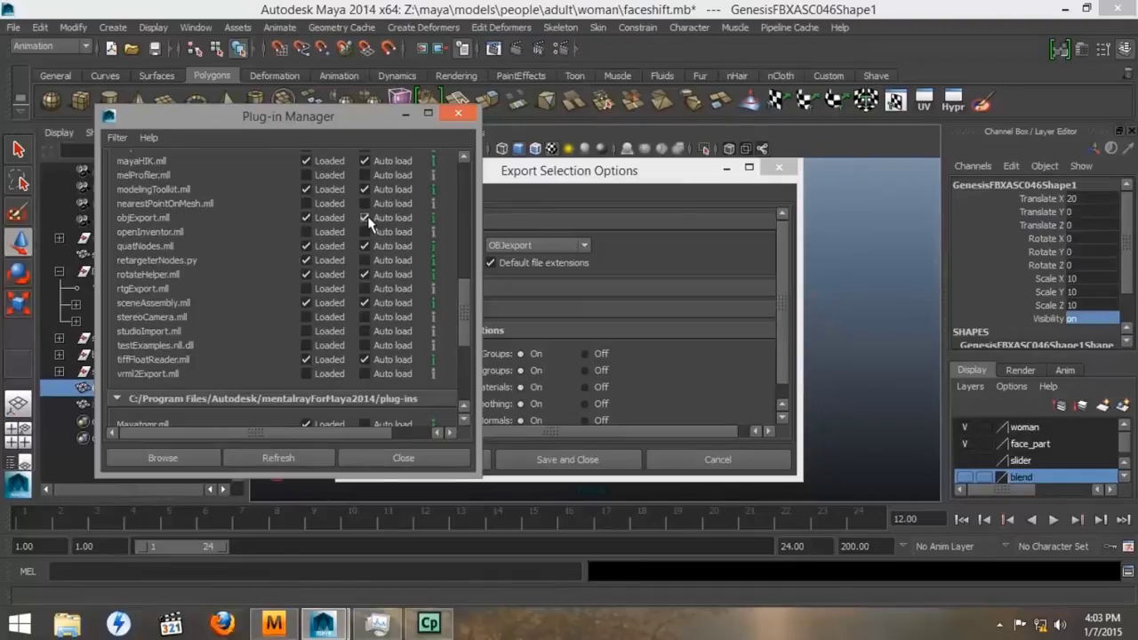
{"action": "left_click", "coordinate": [402, 460]}
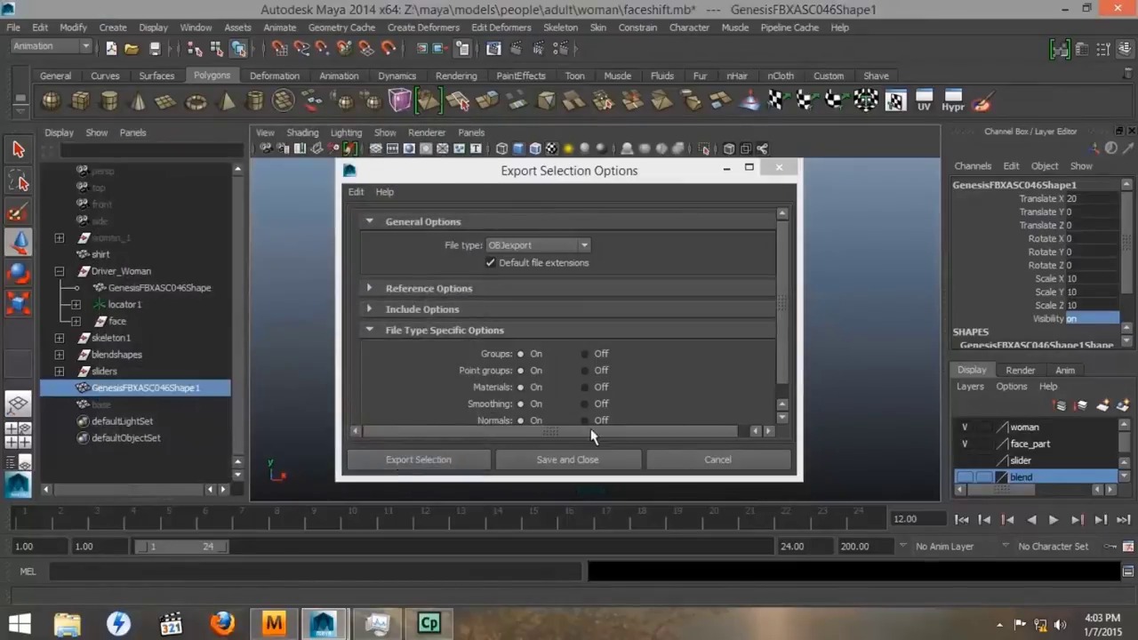
Export the selected mesh as marvelous designer.obj into the woman folder, then switch to Marvelous Designer
{"action": "left_click", "coordinate": [413, 459]}
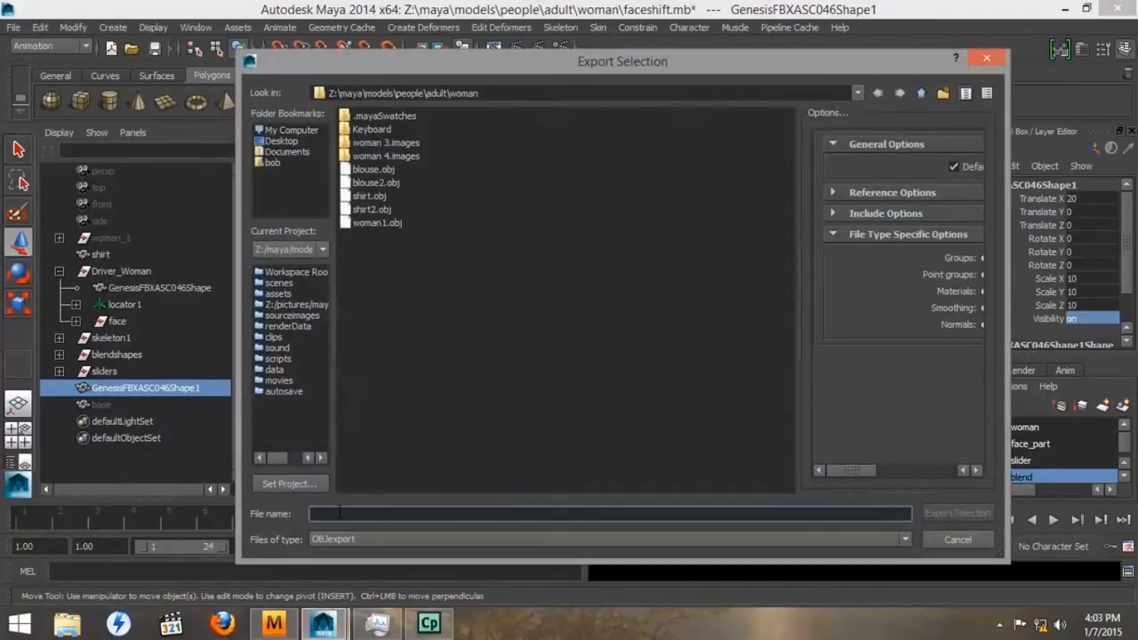
{"action": "type", "text": "marvelous designer"}
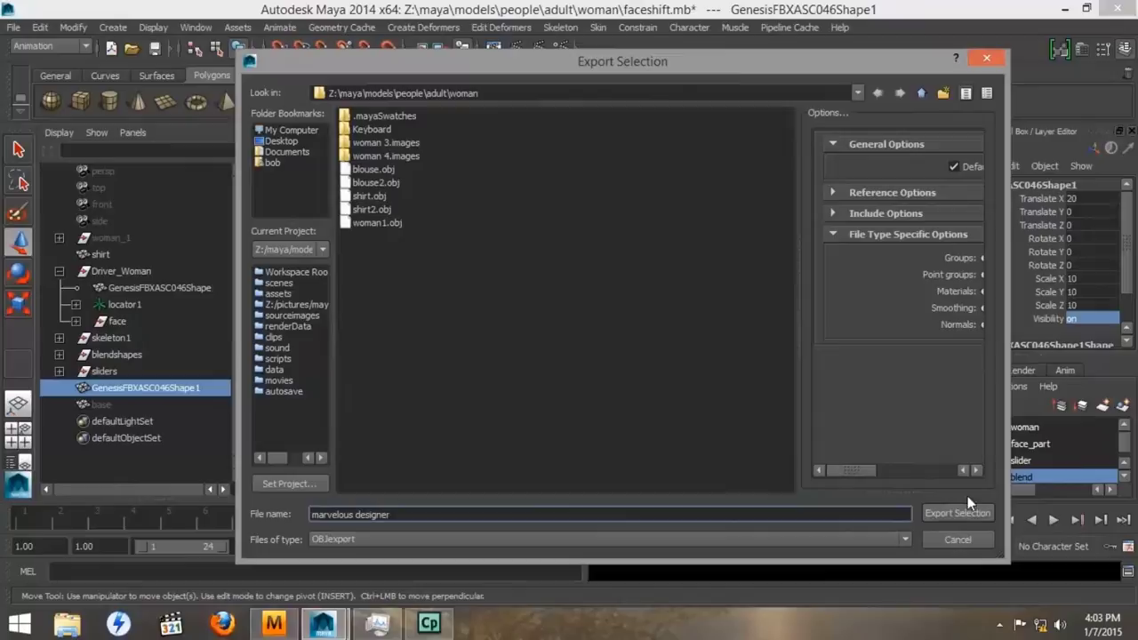
{"action": "left_click", "coordinate": [941, 517]}
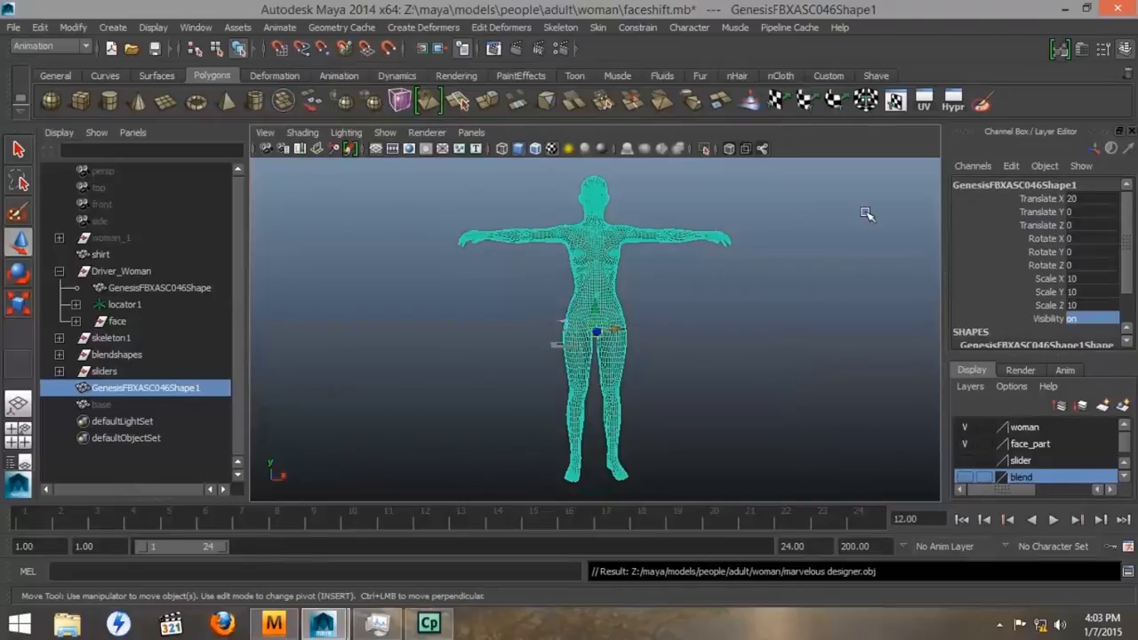
{"action": "left_click", "coordinate": [274, 624]}
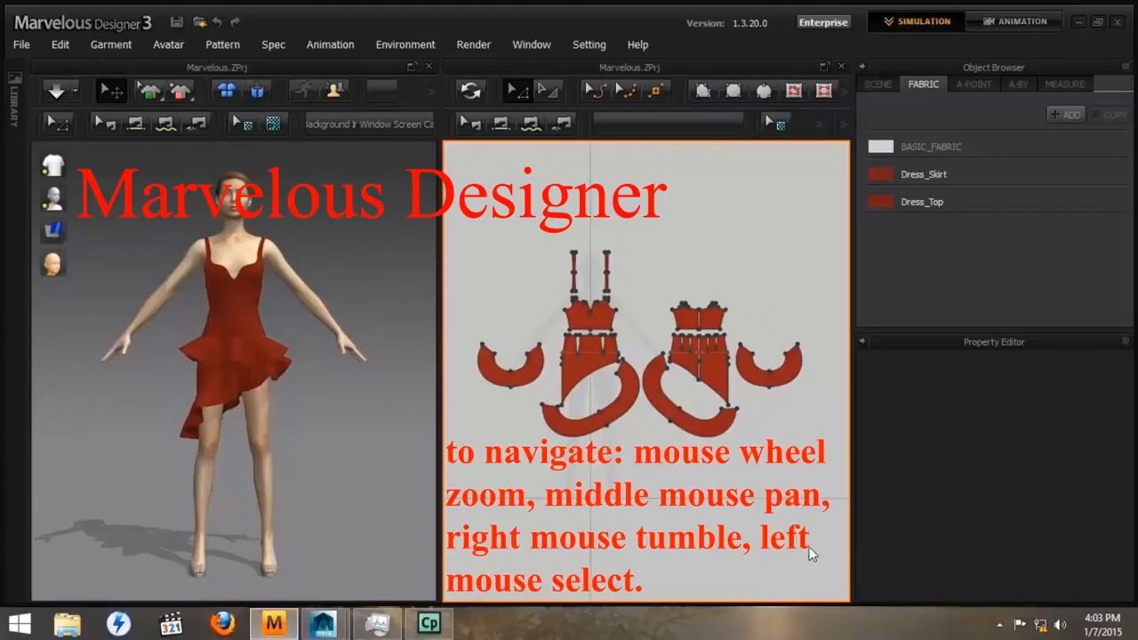
Delete all the dress pattern pieces and clear the default avatar
{"action": "left_click_drag", "start_coordinate": [469, 210], "coordinate": [817, 487]}
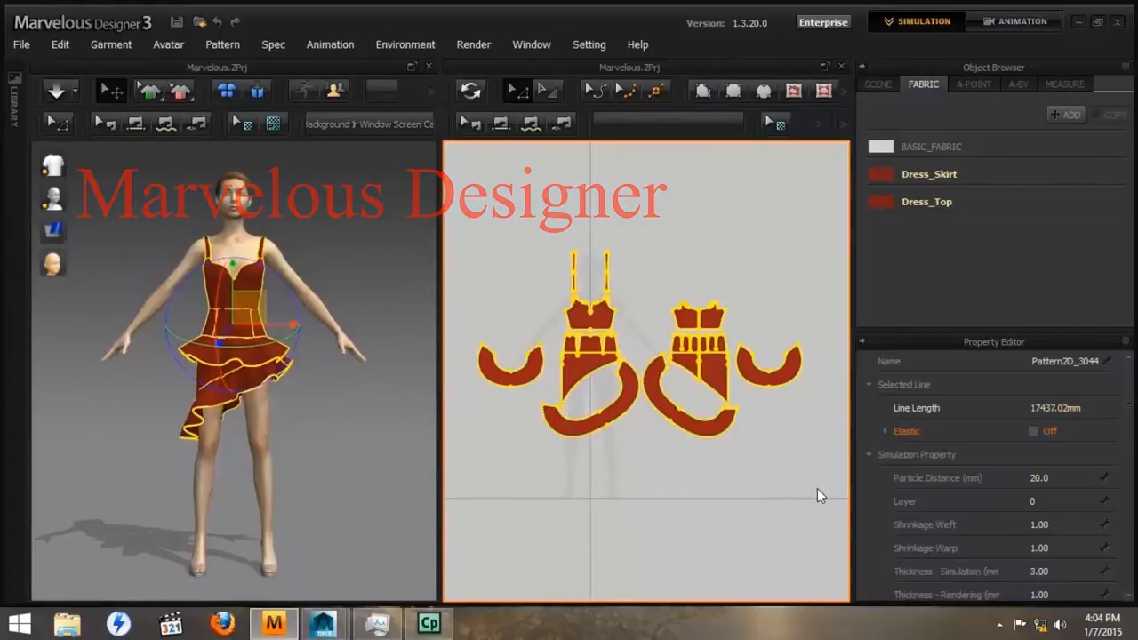
{"action": "key", "text": "Delete"}
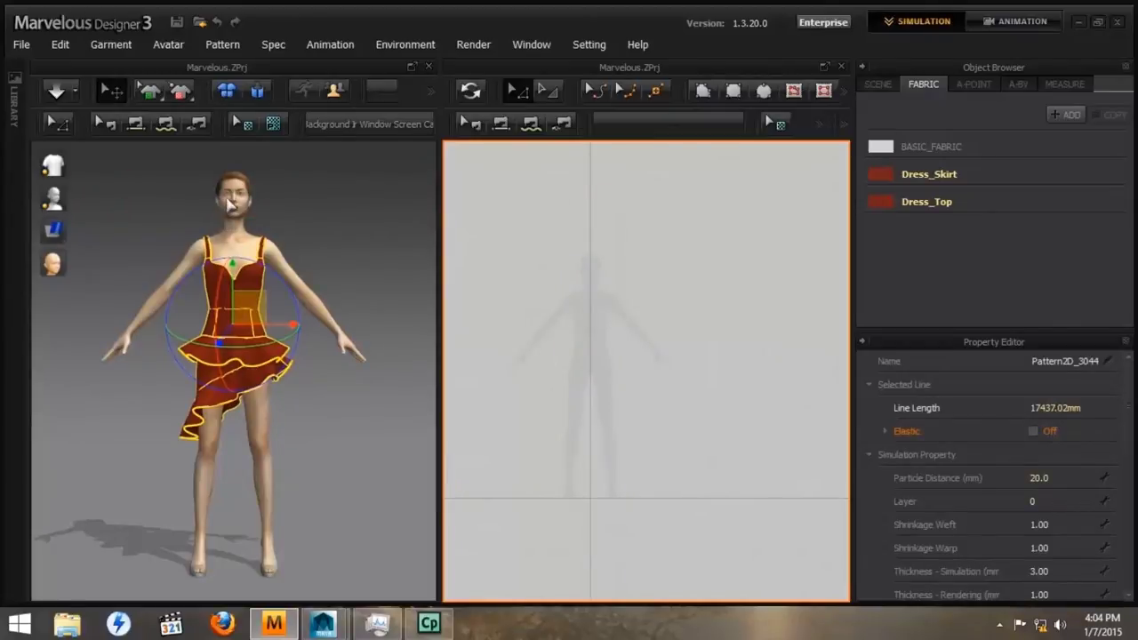
{"action": "left_click", "coordinate": [172, 45]}
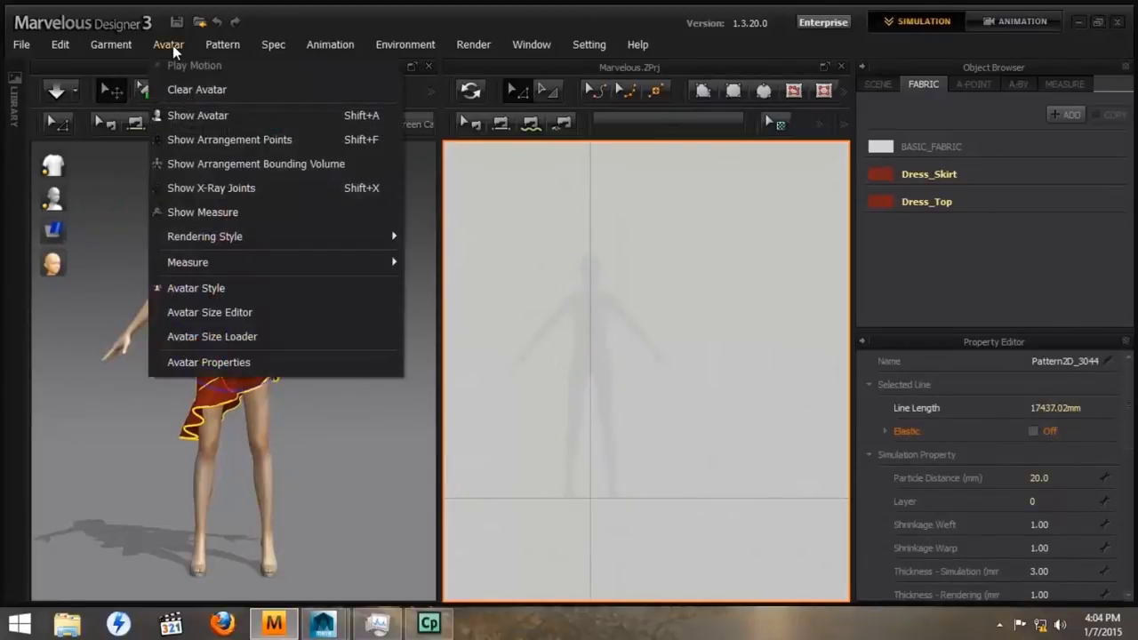
{"action": "left_click", "coordinate": [185, 87]}
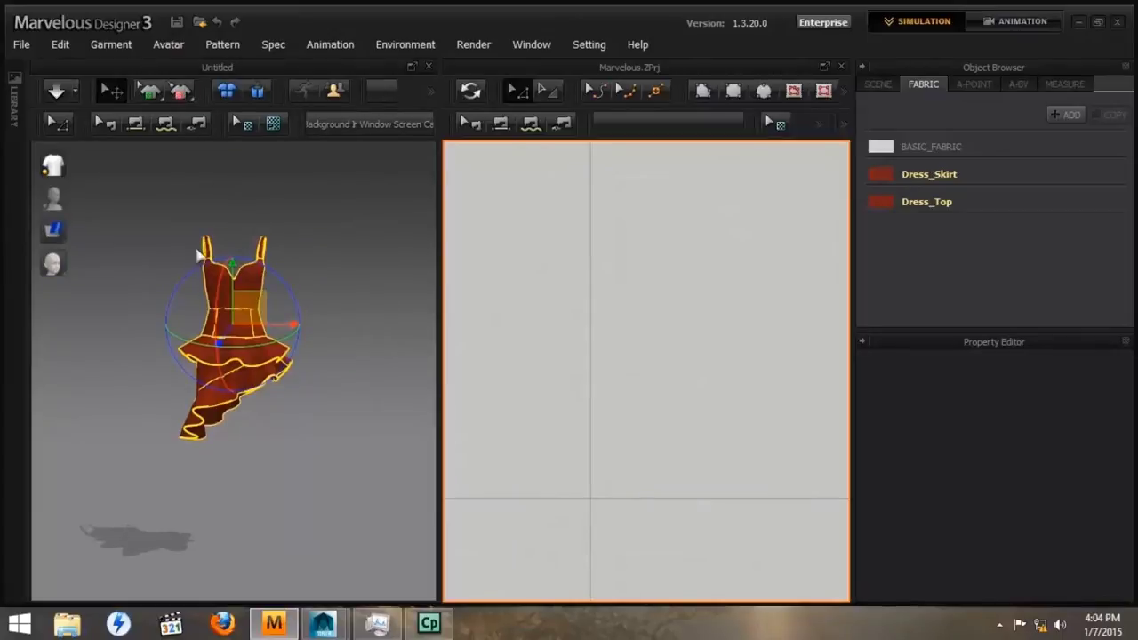
Delete the remaining dress garment from the 3D window
{"action": "left_click", "coordinate": [264, 447]}
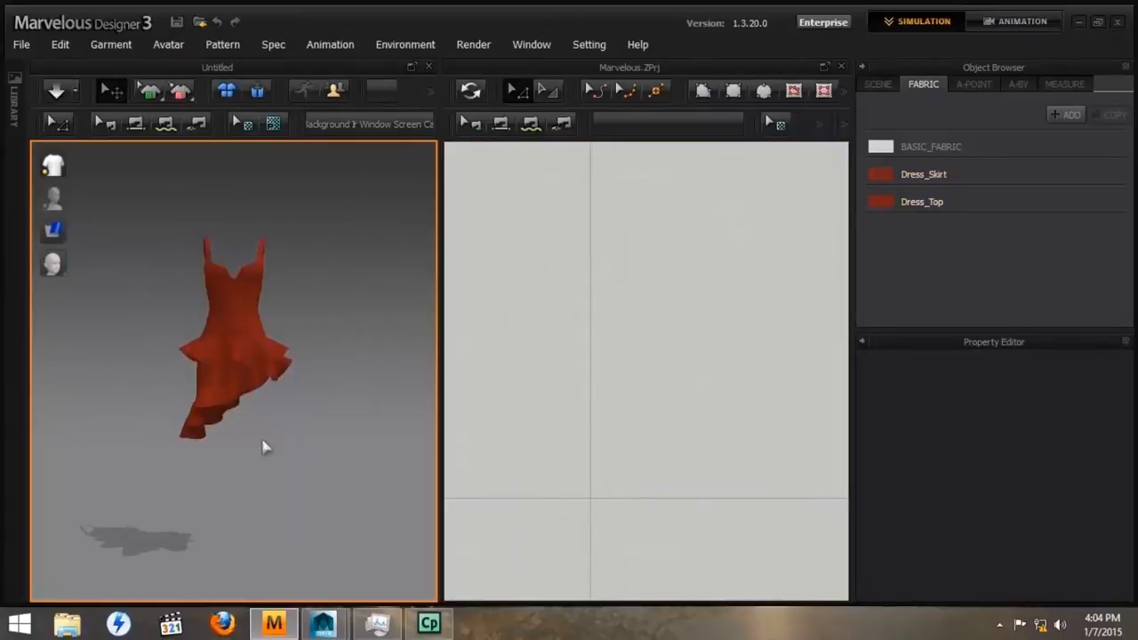
{"action": "left_click", "coordinate": [228, 322]}
{"action": "key", "text": "Delete"}
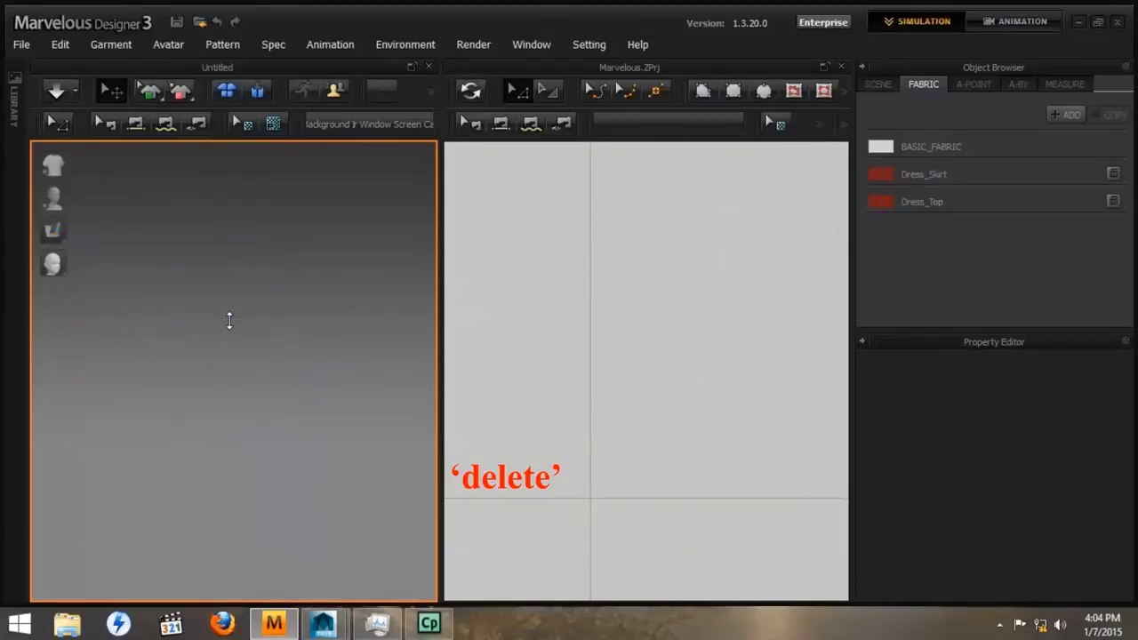
{"action": "left_click", "coordinate": [22, 44]}
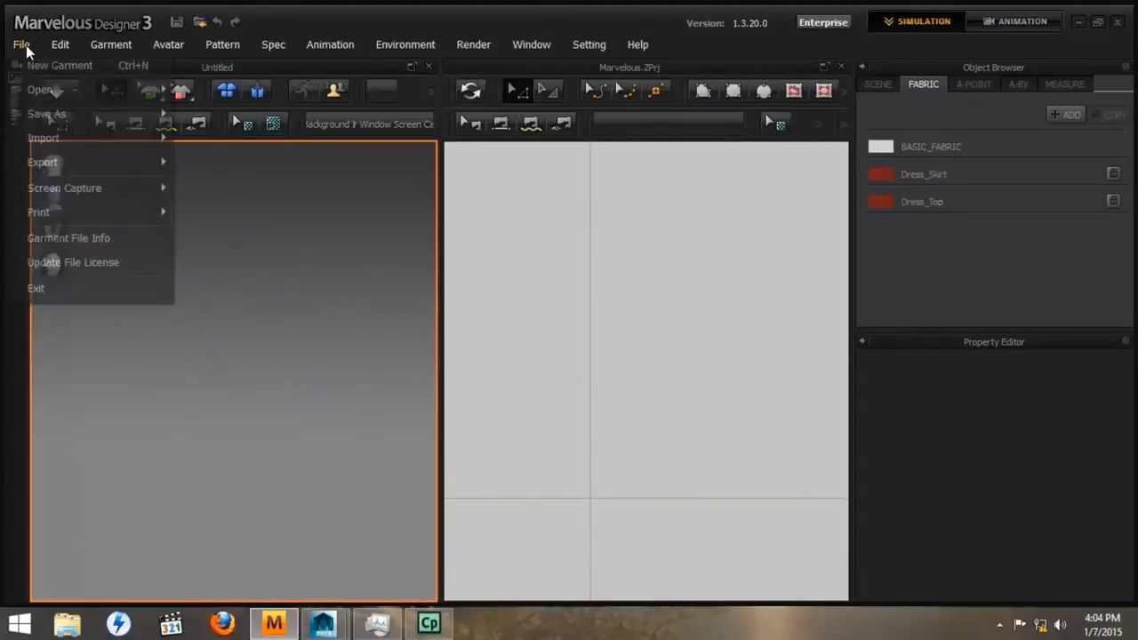
Import marvelous designer.obj as the avatar with cm (DAZ Studio) units at 1000% scale
{"action": "mouse_move", "coordinate": [108, 136]}
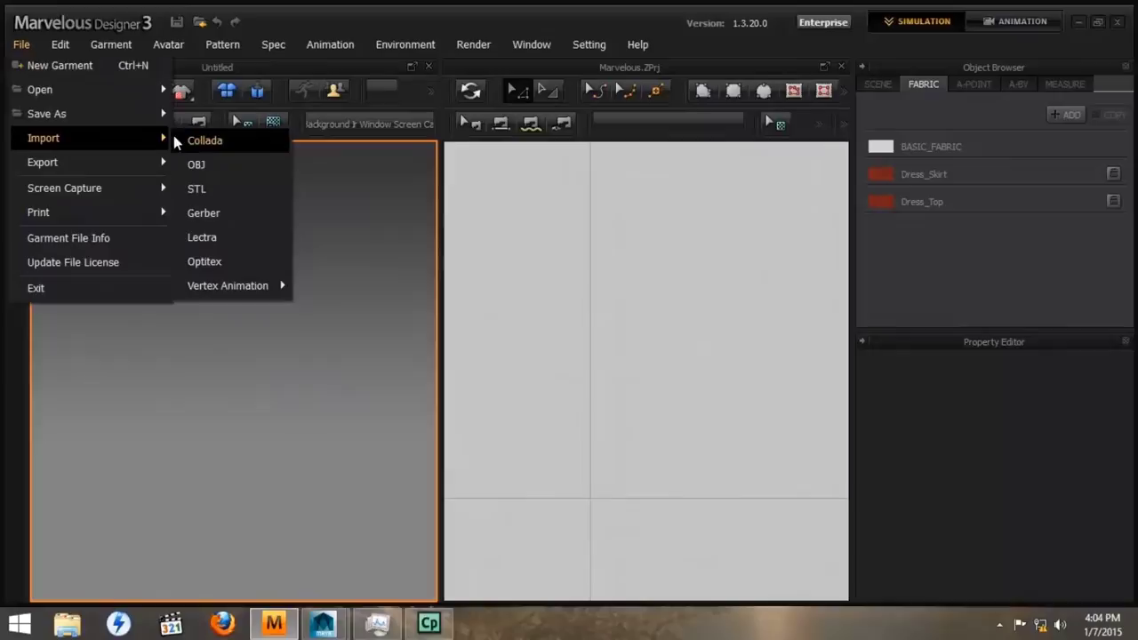
{"action": "left_click", "coordinate": [199, 164]}
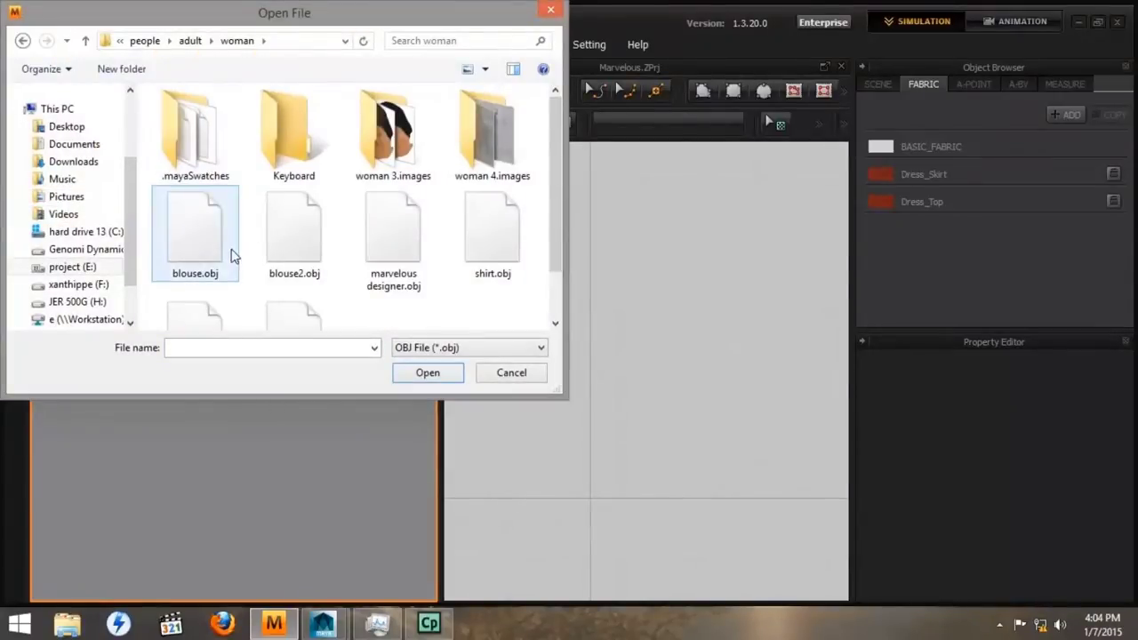
{"action": "double_click", "coordinate": [389, 240]}
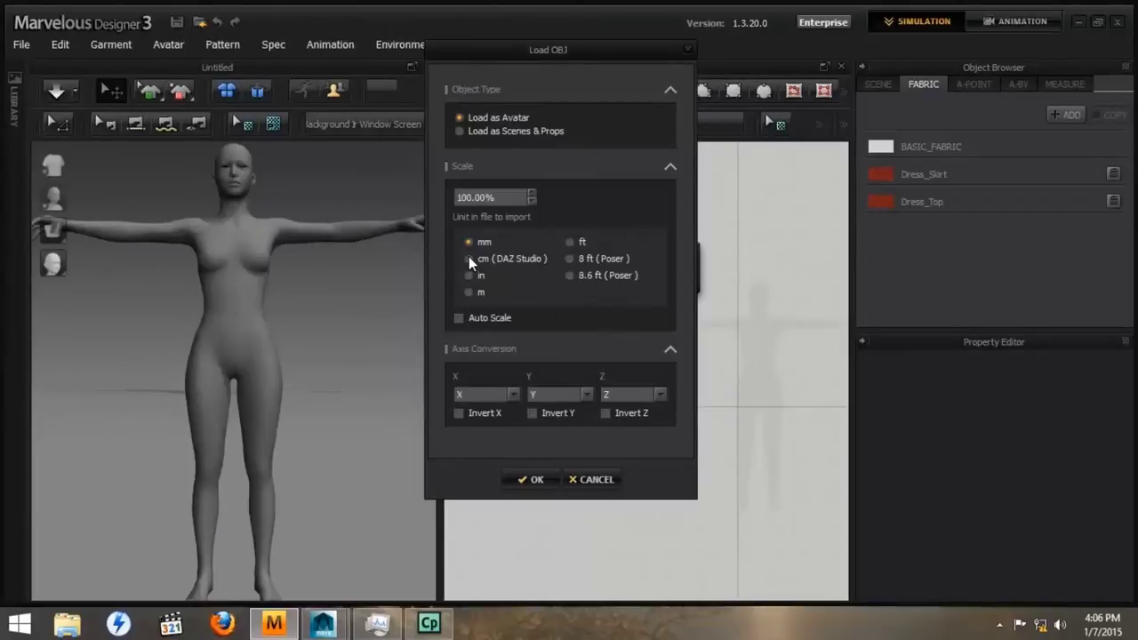
{"action": "left_click", "coordinate": [468, 258]}
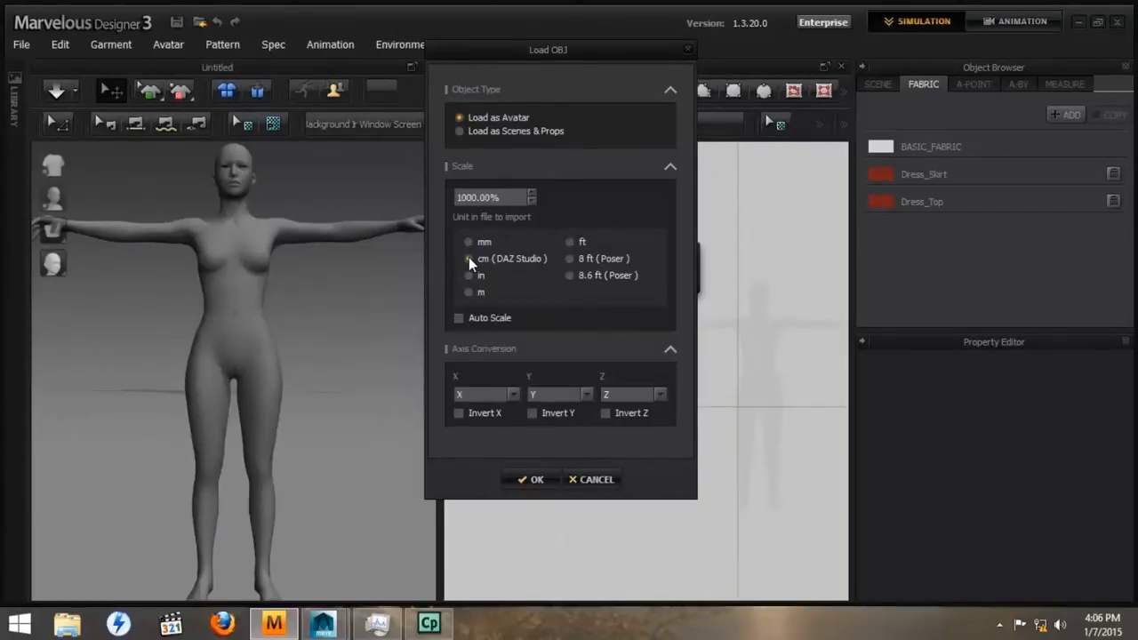
{"action": "left_click", "coordinate": [530, 480]}
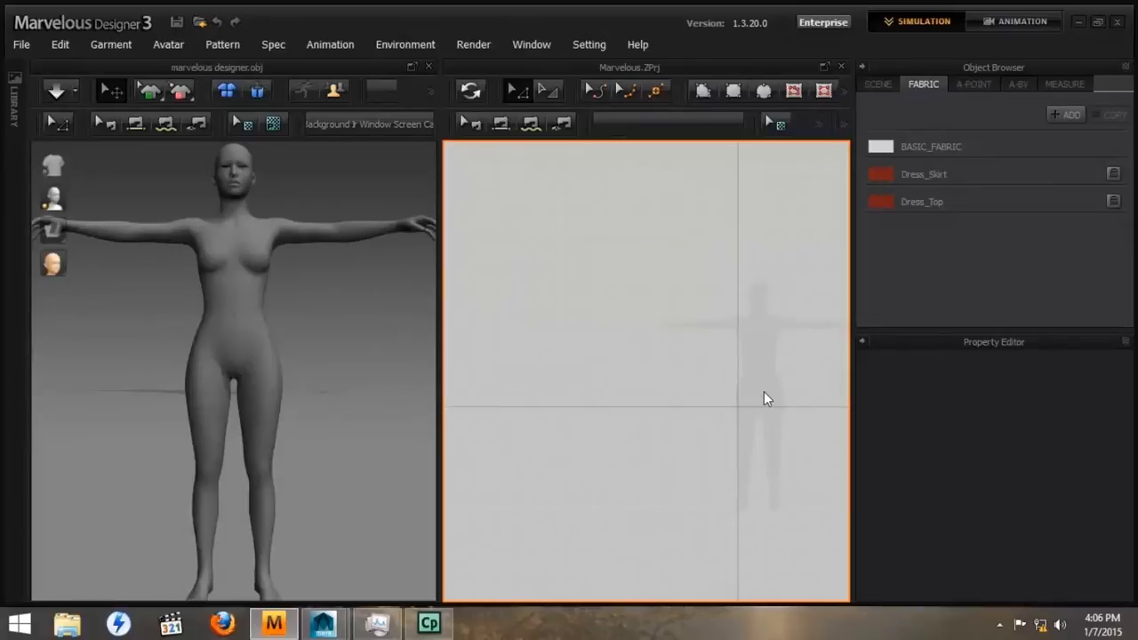
Select the T-pose avatar in 3D to show its Property Editor, confirming a triangle mesh
{"action": "right_click_drag", "start_coordinate": [764, 389], "coordinate": [625, 418]}
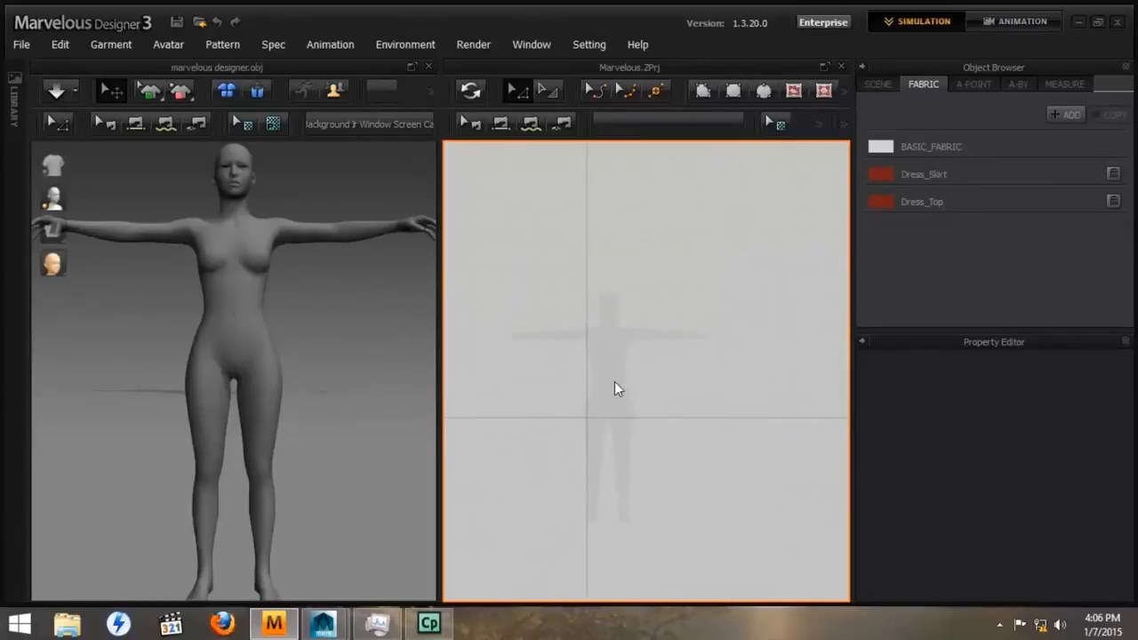
{"action": "scroll", "coordinate": [618, 389], "scroll_direction": "up", "scroll_amount": 4}
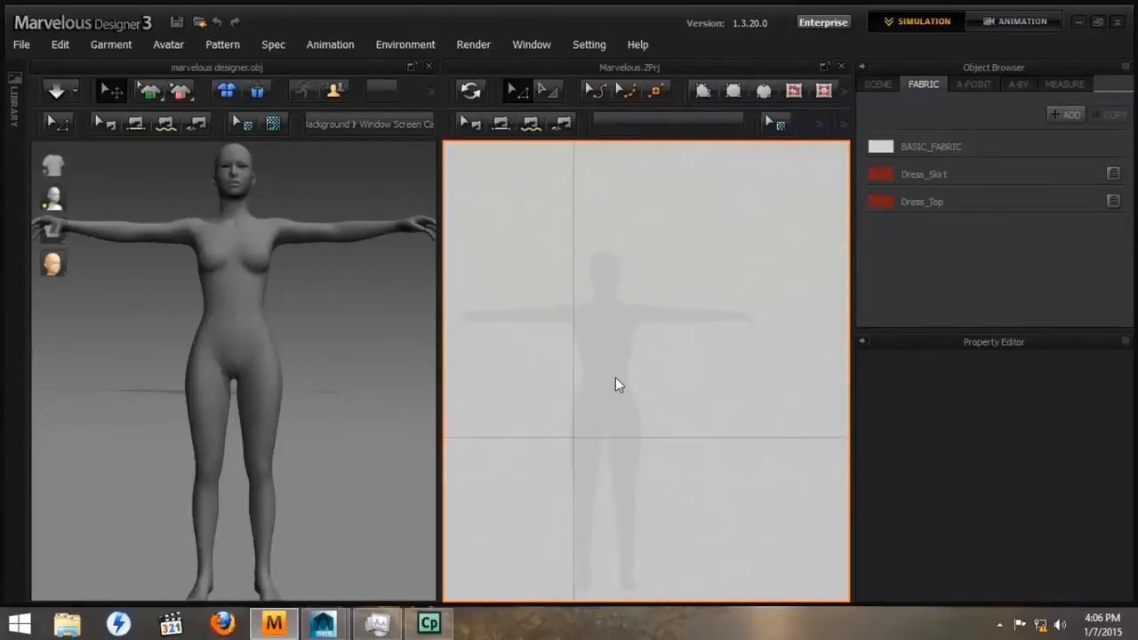
{"action": "scroll", "coordinate": [618, 385], "scroll_direction": "down", "scroll_amount": 3}
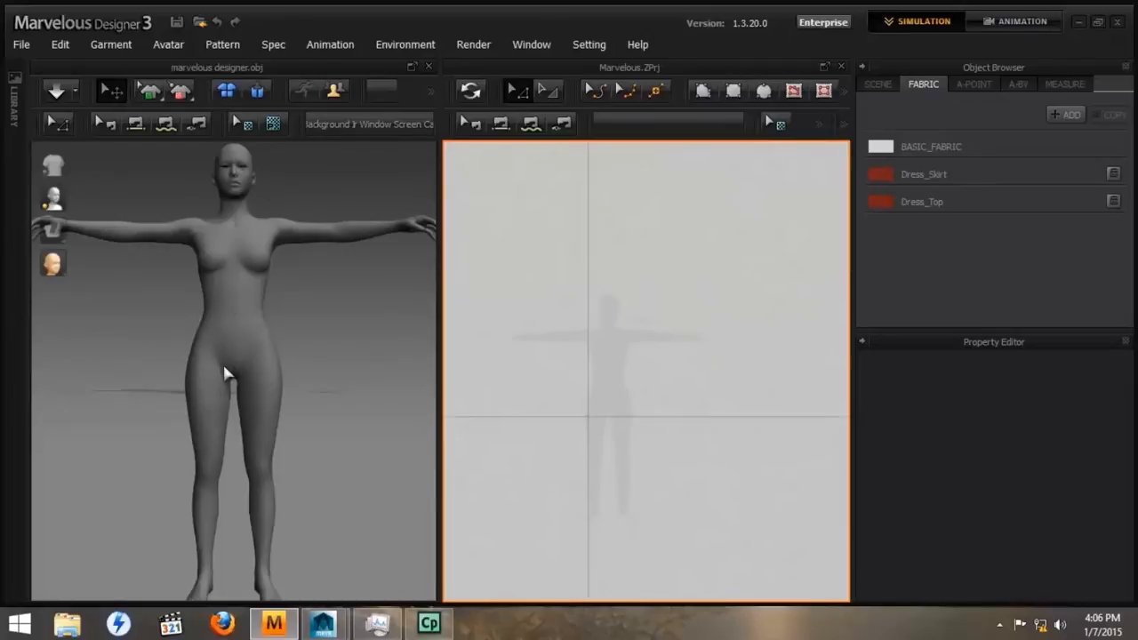
{"action": "left_click", "coordinate": [236, 322]}
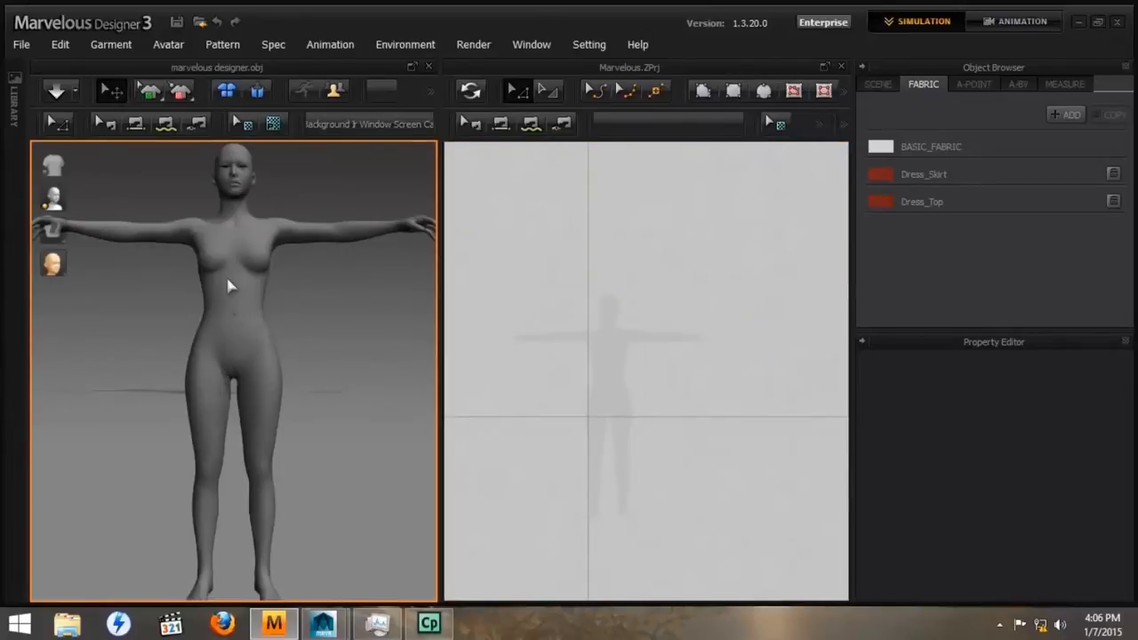
{"action": "left_click", "coordinate": [250, 273]}
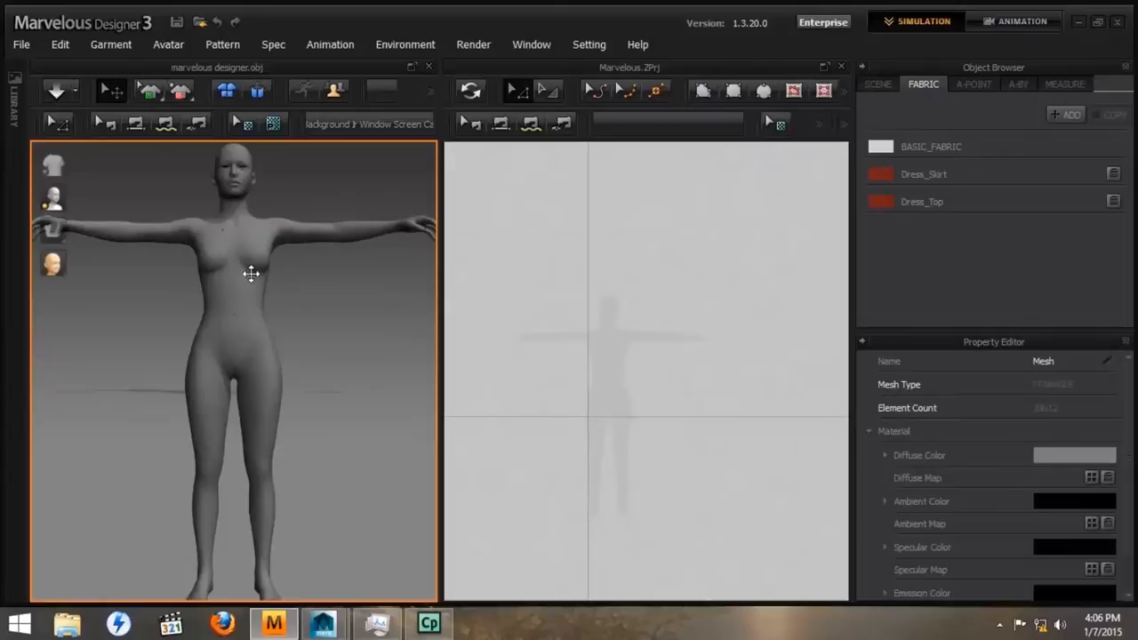
{"action": "scroll", "coordinate": [254, 315], "scroll_direction": "up", "scroll_amount": 2}
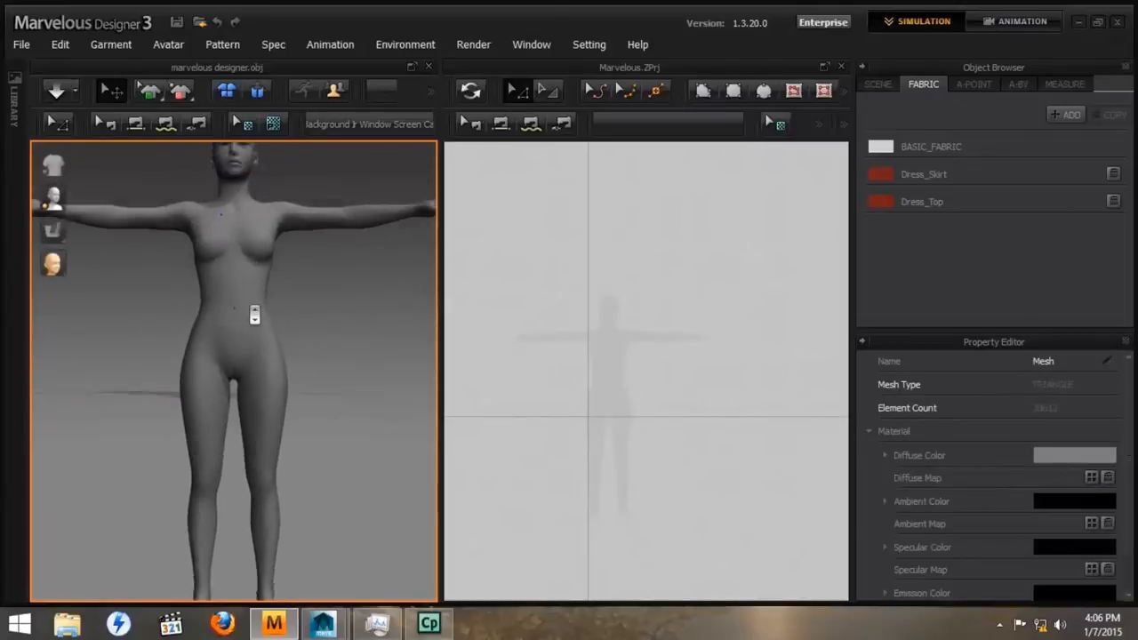
{"action": "scroll", "coordinate": [254, 314], "scroll_direction": "down", "scroll_amount": 3}
{"action": "mouse_move", "coordinate": [293, 322]}
{"action": "right_mouse_down"}
{"action": "mouse_move", "coordinate": [223, 376]}
{"action": "mouse_move", "coordinate": [89, 385]}
{"action": "mouse_move", "coordinate": [3, 366]}
{"action": "mouse_move", "coordinate": [125, 399]}
{"action": "mouse_move", "coordinate": [275, 374]}
{"action": "mouse_move", "coordinate": [371, 325]}
{"action": "mouse_move", "coordinate": [531, 329]}
{"action": "mouse_move", "coordinate": [359, 353]}
{"action": "mouse_move", "coordinate": [255, 330]}
{"action": "mouse_move", "coordinate": [287, 330]}
{"action": "right_mouse_up"}
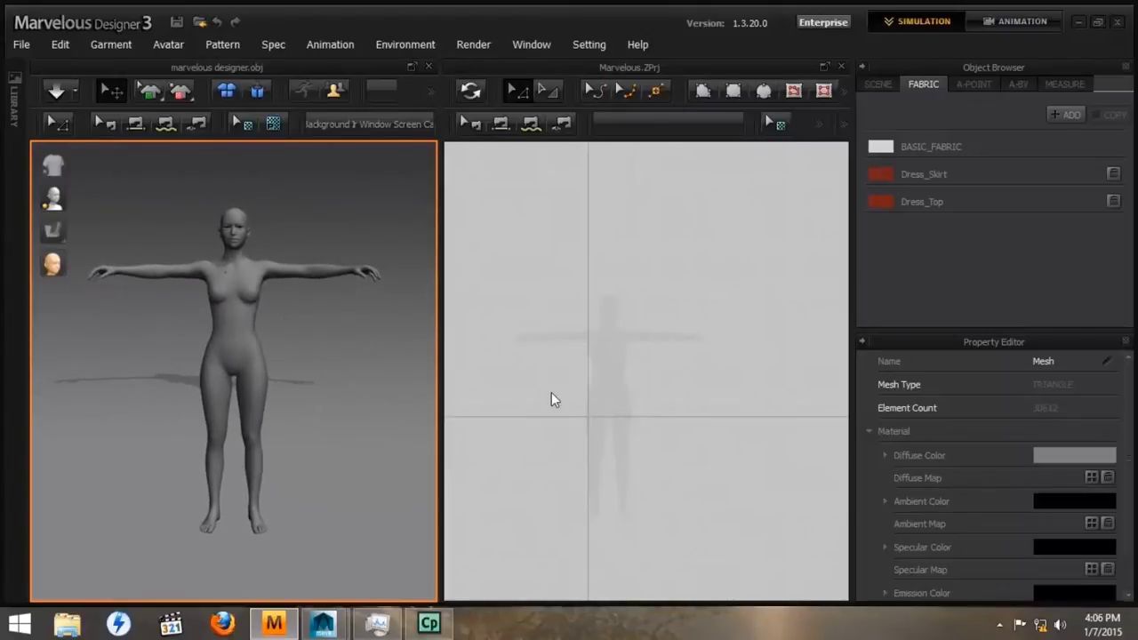
{"action": "scroll", "coordinate": [655, 405], "scroll_direction": "up", "scroll_amount": 3}
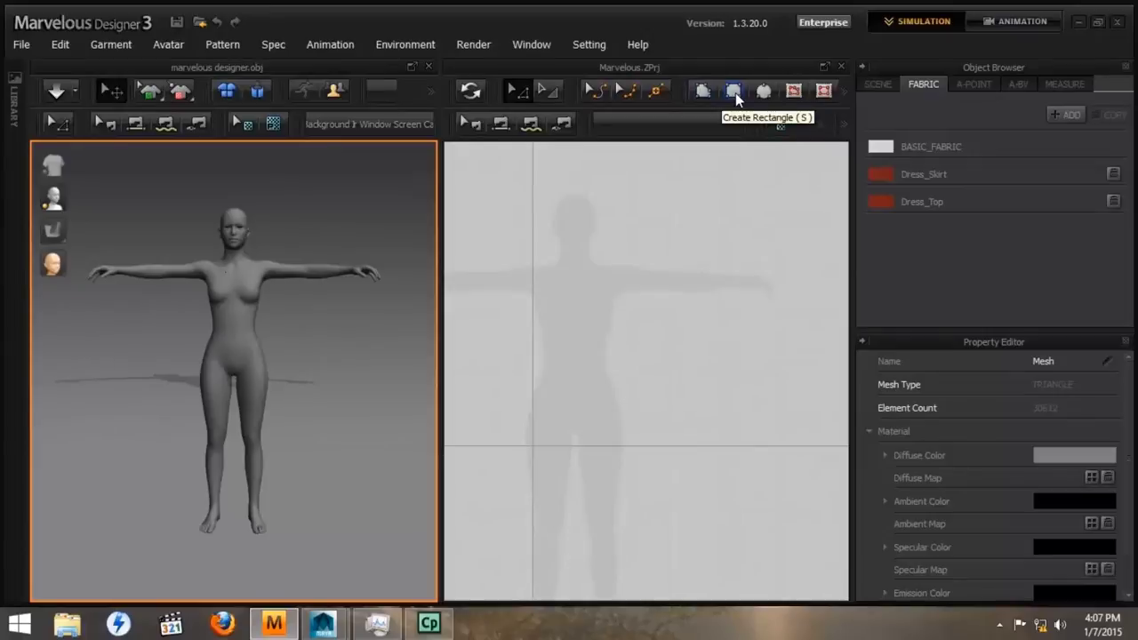
Create a 500 x 500 mm rectangle pattern, undoing the stray small rectangle
{"action": "left_click", "coordinate": [734, 92]}
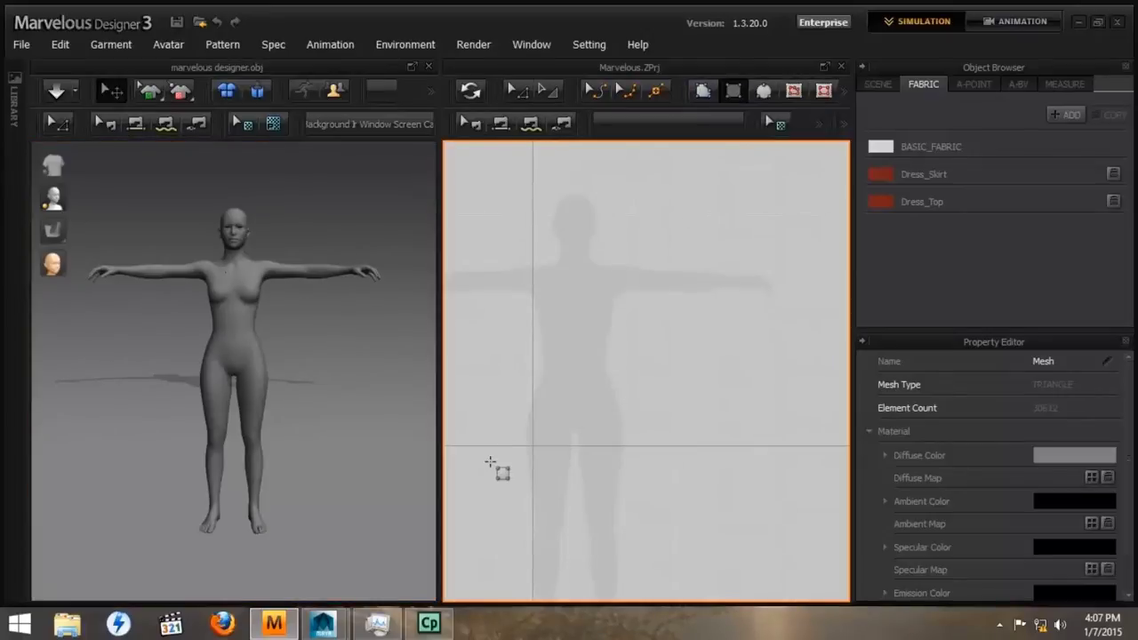
{"action": "left_click", "coordinate": [532, 262]}
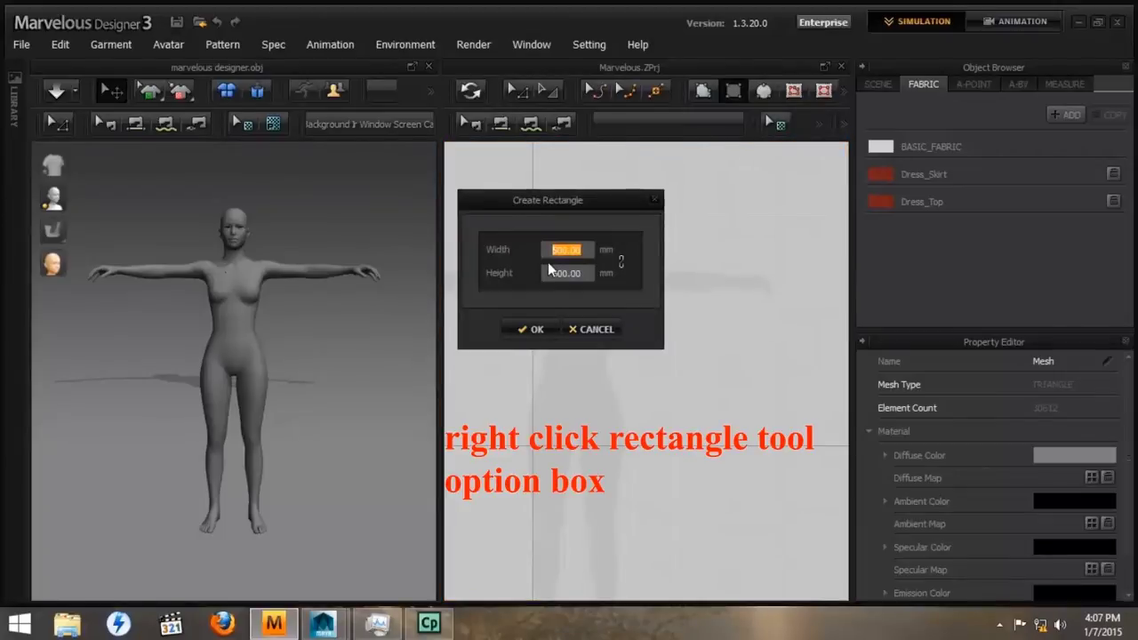
{"action": "left_click", "coordinate": [533, 330]}
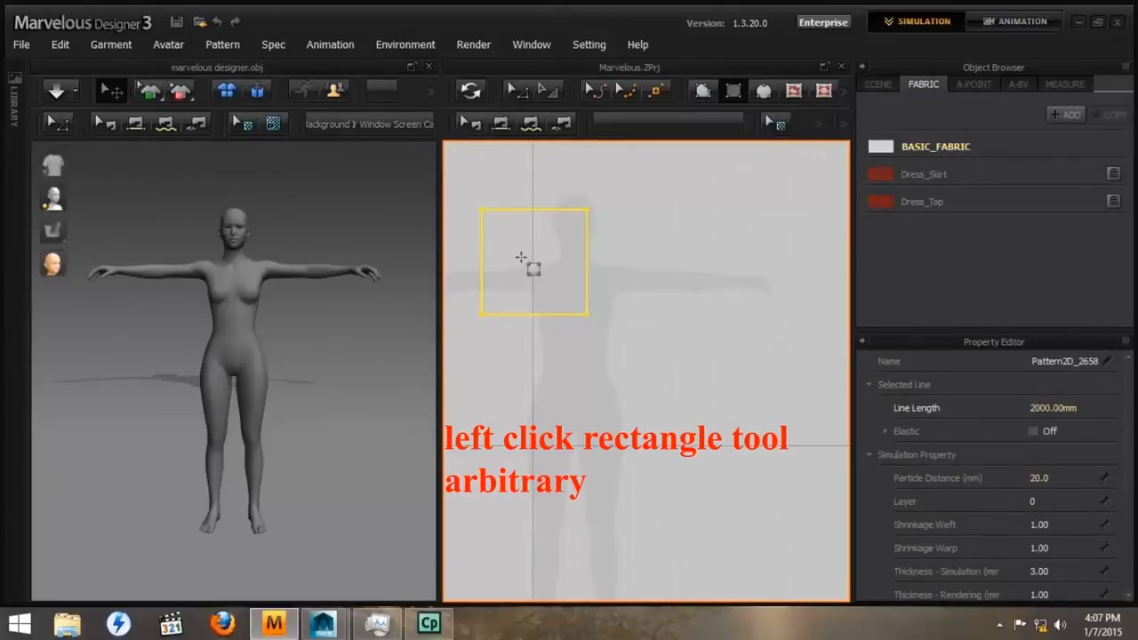
{"action": "left_click_drag", "start_coordinate": [521, 258], "coordinate": [545, 278]}
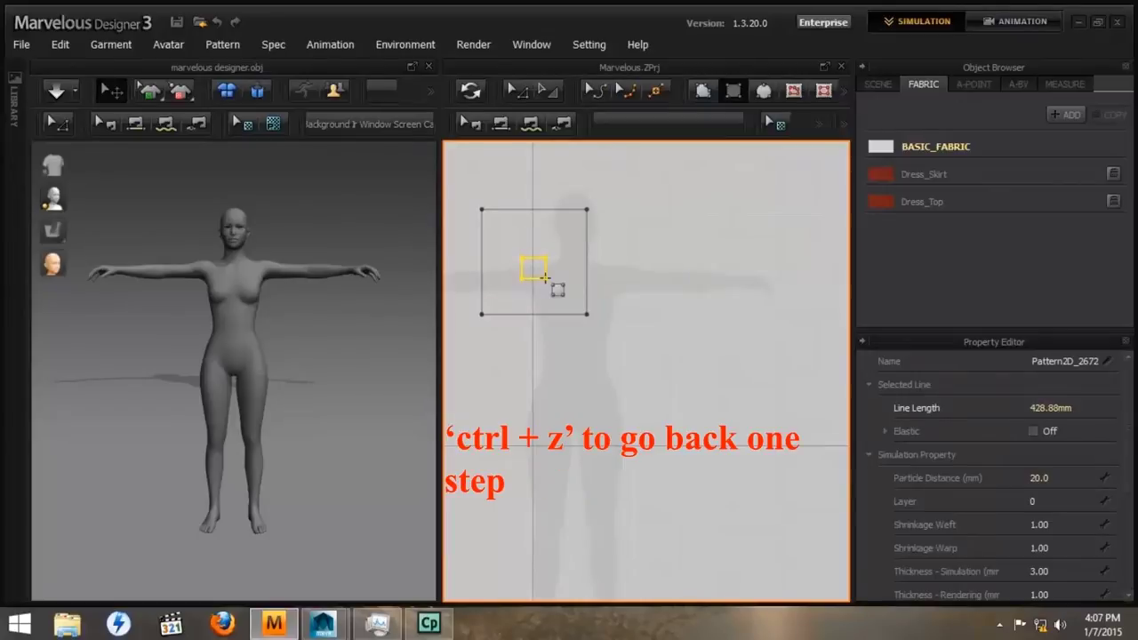
{"action": "key", "text": "ctrl+z"}
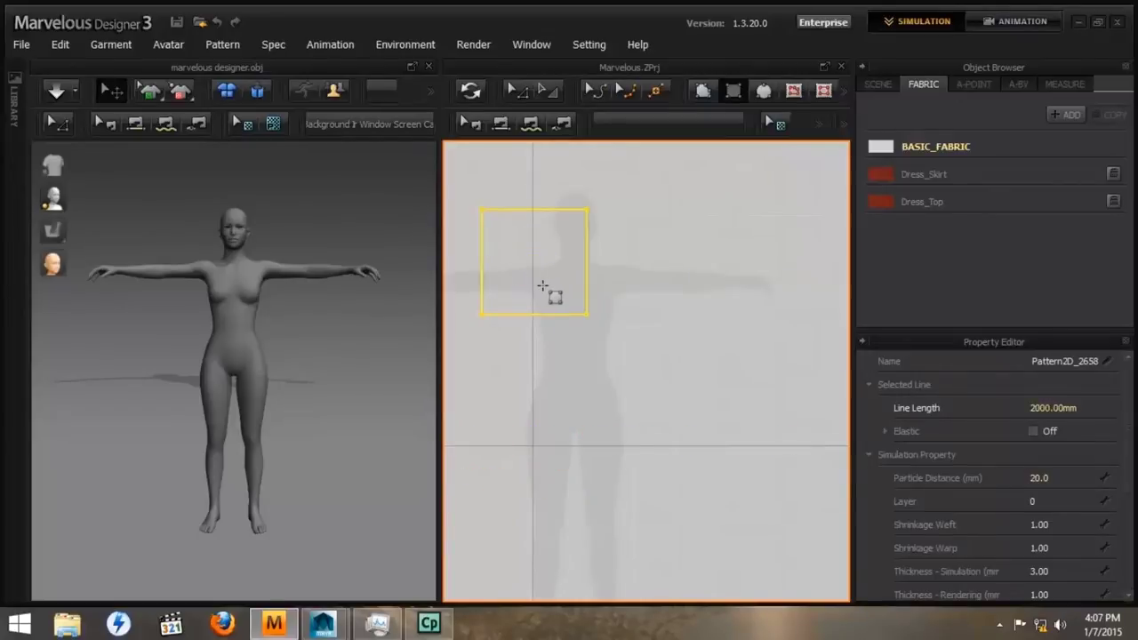
{"action": "key", "text": "Escape"}
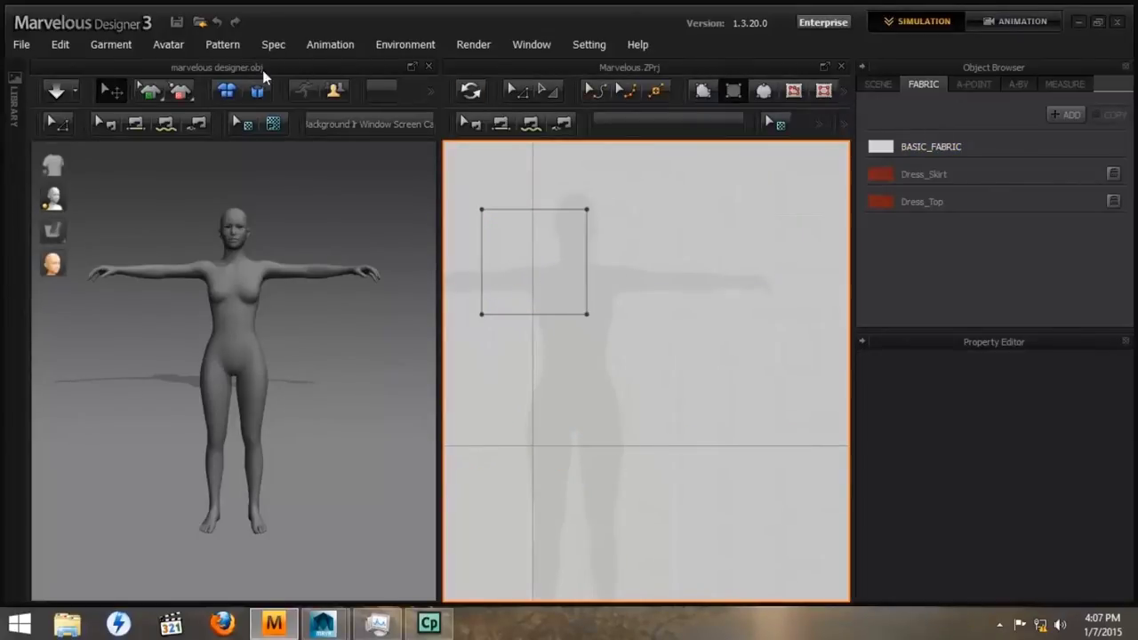
Move the square over the avatar's torso and stretch it down to about 500 x 782 mm
{"action": "left_click", "coordinate": [521, 92]}
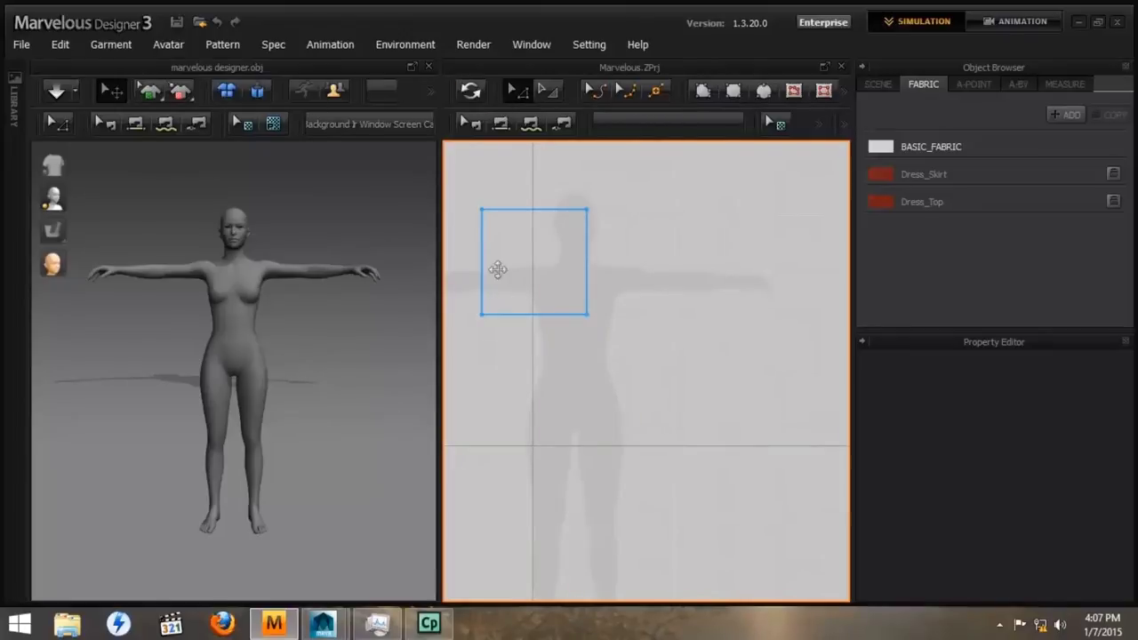
{"action": "left_click_drag", "start_coordinate": [523, 256], "coordinate": [561, 308]}
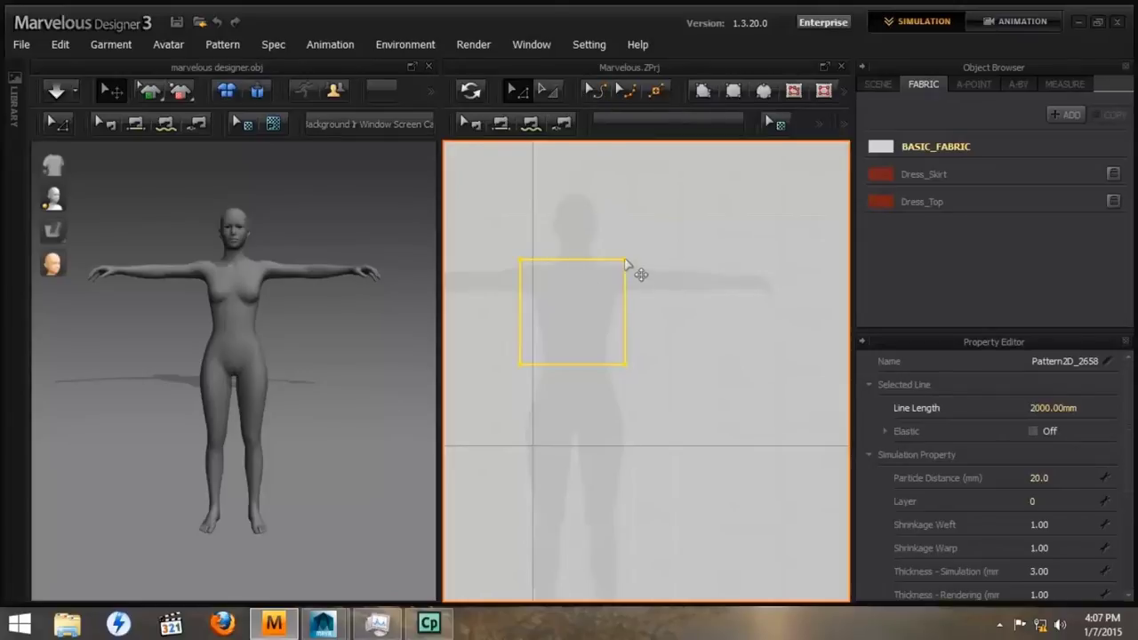
{"action": "left_click", "coordinate": [633, 298]}
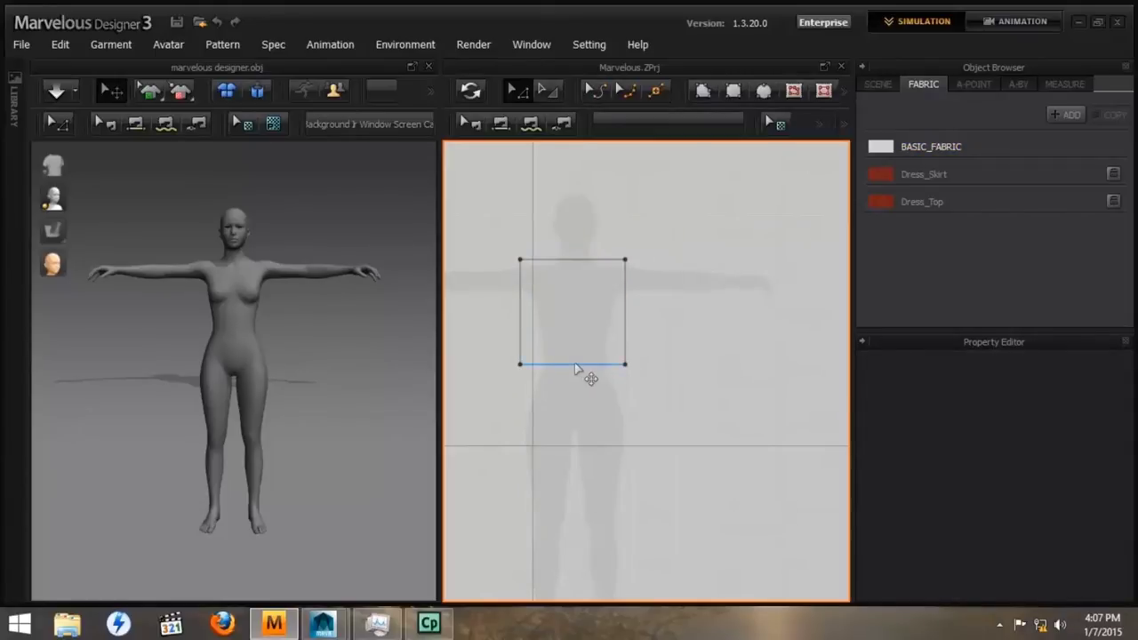
{"action": "left_click_drag", "start_coordinate": [574, 368], "coordinate": [574, 427]}
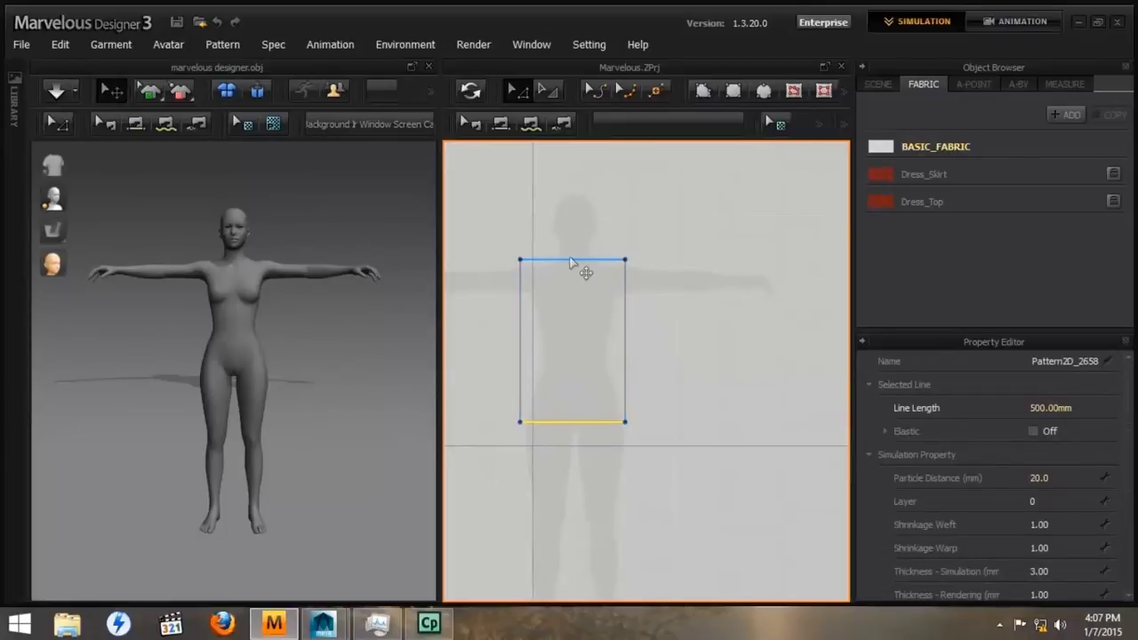
{"action": "left_click_drag", "start_coordinate": [571, 262], "coordinate": [571, 258]}
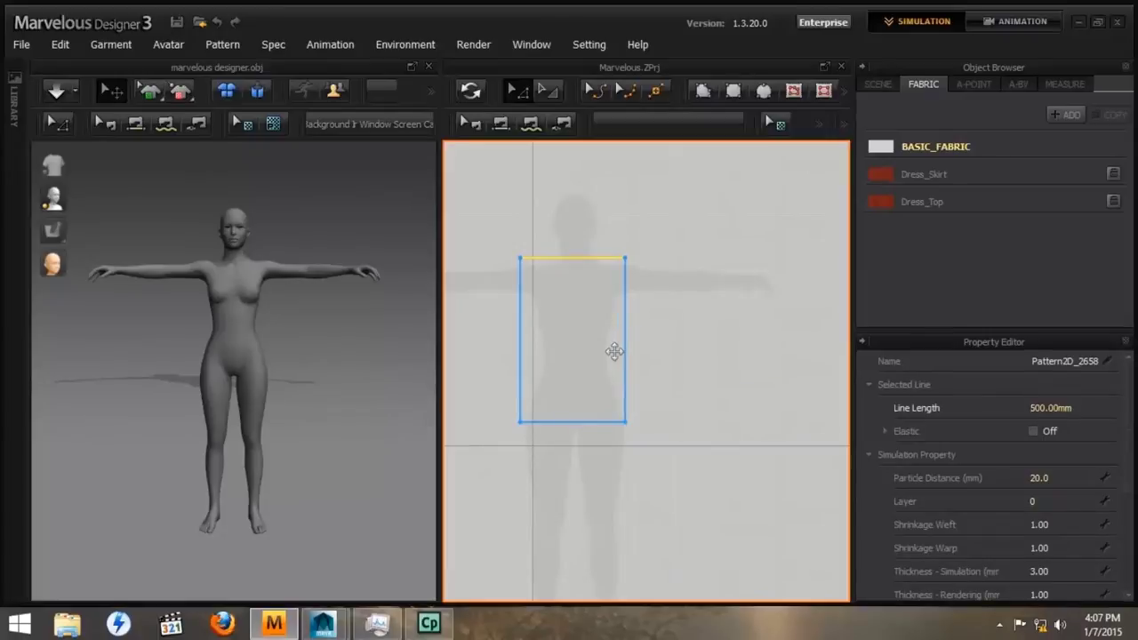
Add two points on the rectangle's top edge and one point on each side edge
{"action": "left_click", "coordinate": [657, 92]}
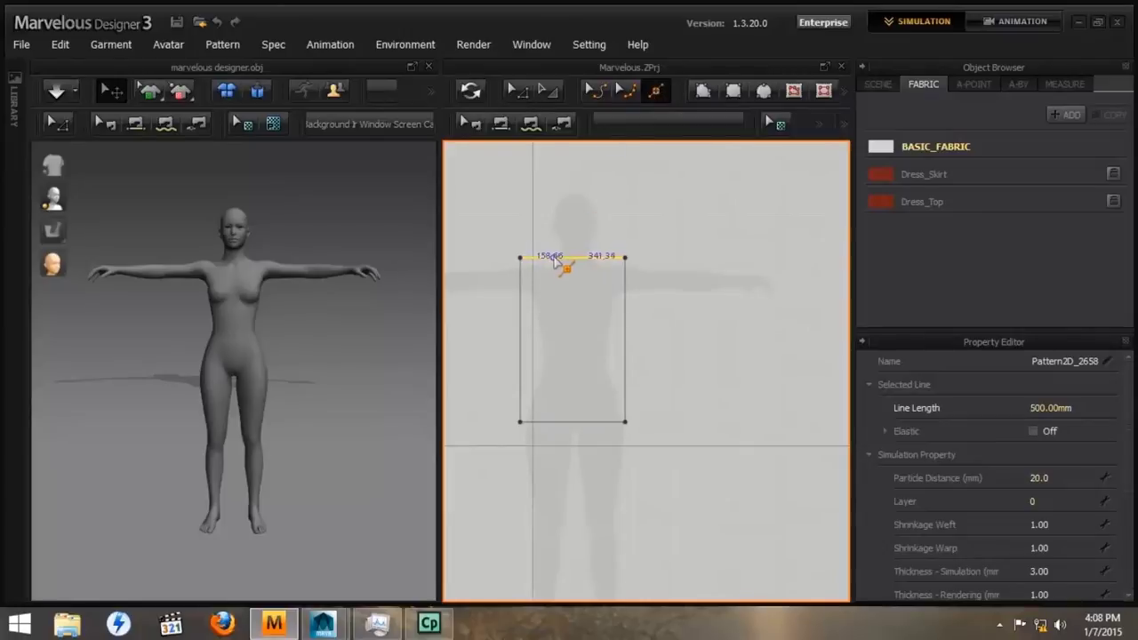
{"action": "left_click", "coordinate": [554, 257]}
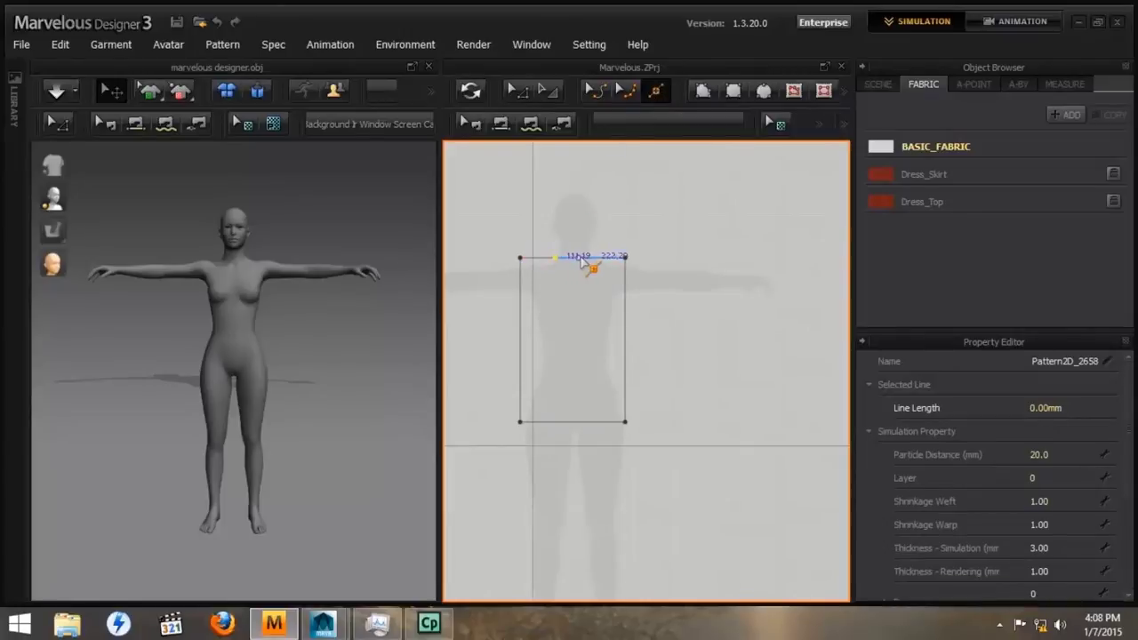
{"action": "left_click", "coordinate": [594, 258]}
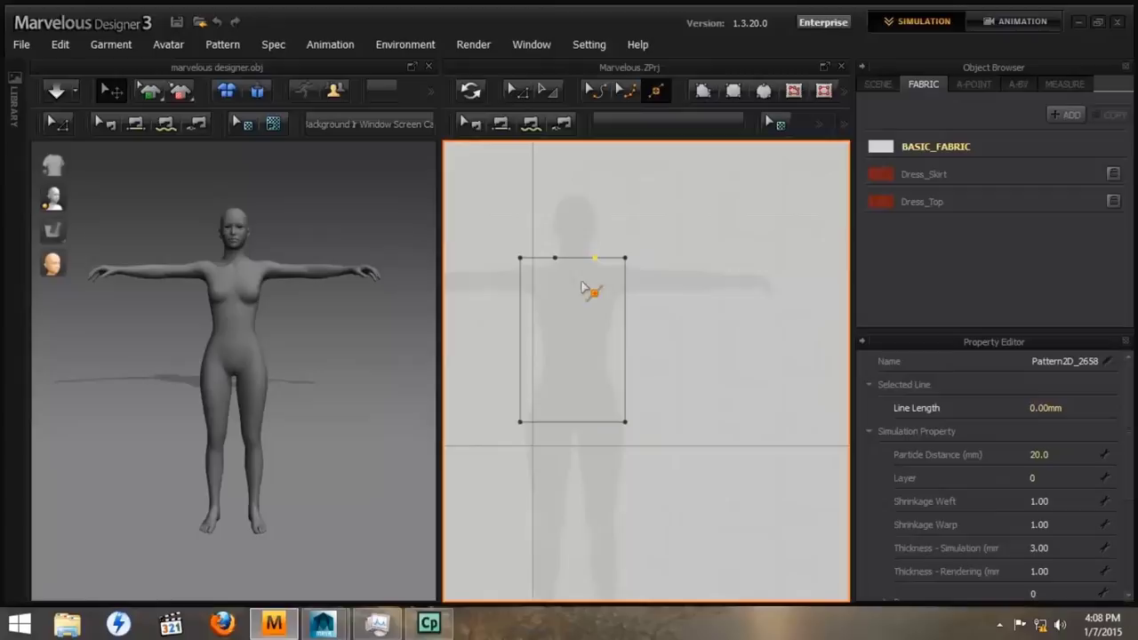
{"action": "left_click", "coordinate": [520, 303]}
{"action": "left_click", "coordinate": [624, 307]}
Bend the top middle edge down into a 190.61 mm curved neckline and select the pattern
{"action": "left_click", "coordinate": [596, 90]}
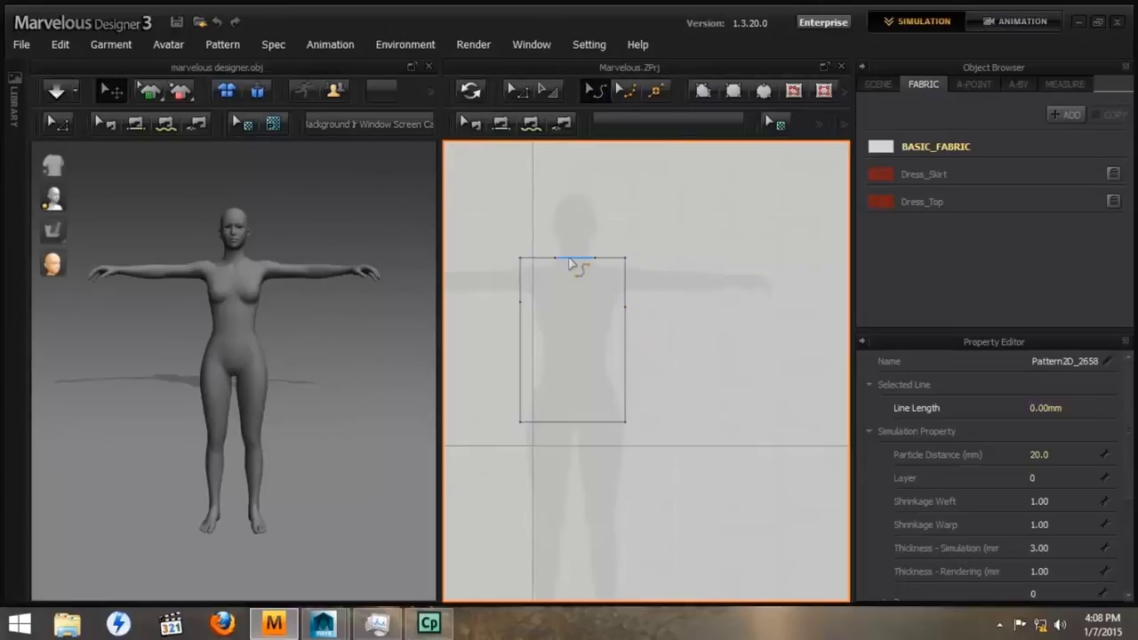
{"action": "left_click_drag", "start_coordinate": [572, 260], "coordinate": [574, 291]}
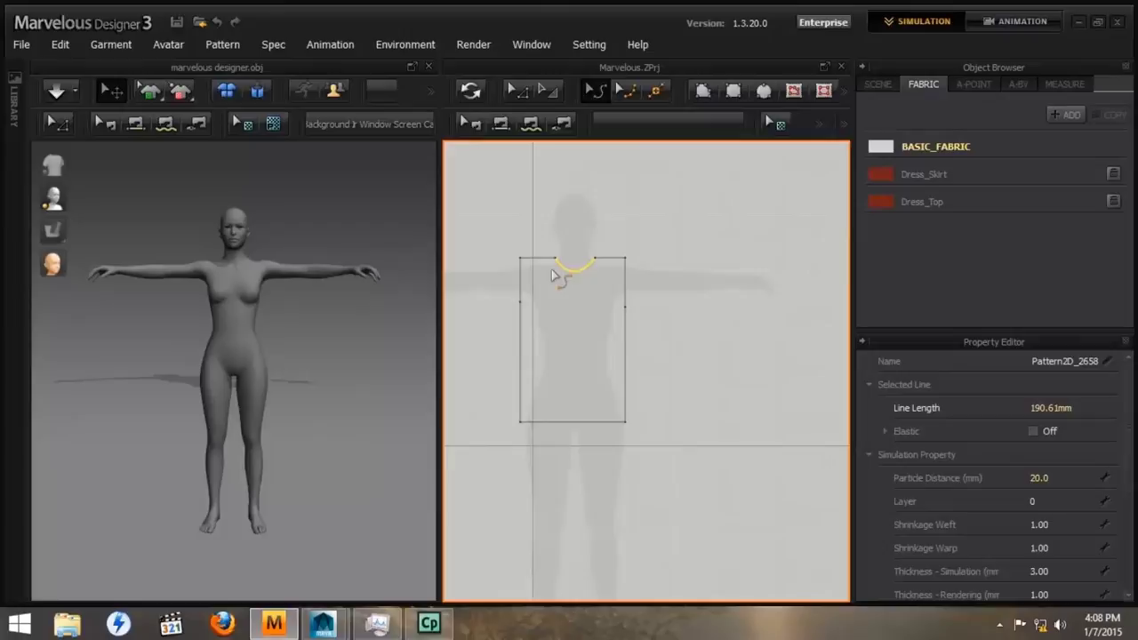
{"action": "left_click", "coordinate": [515, 91]}
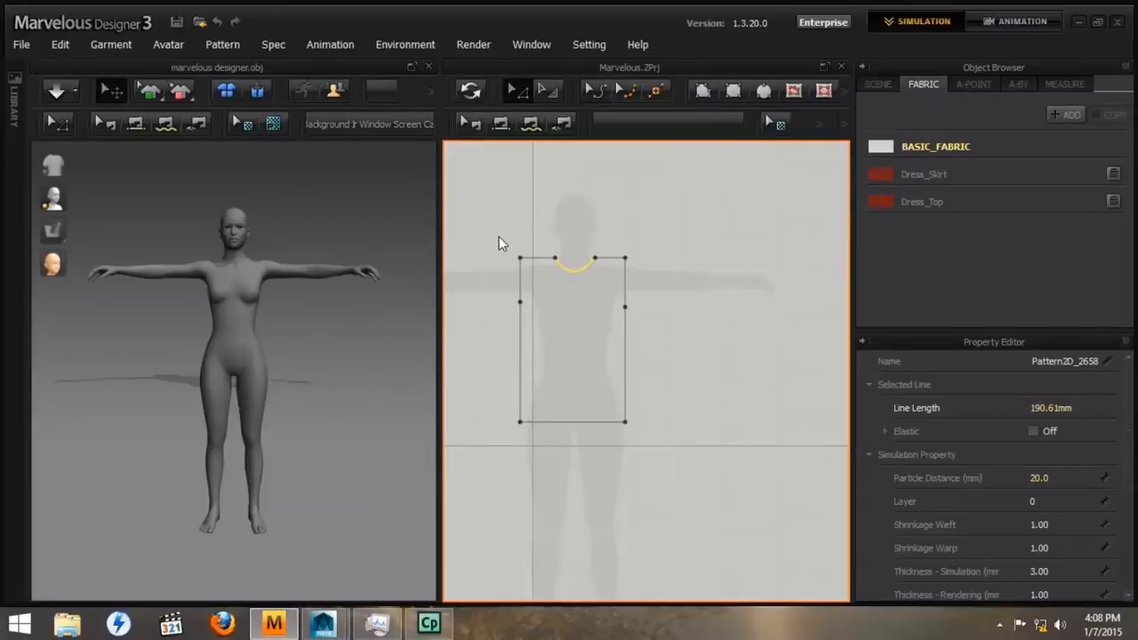
{"action": "left_click_drag", "start_coordinate": [498, 237], "coordinate": [675, 511]}
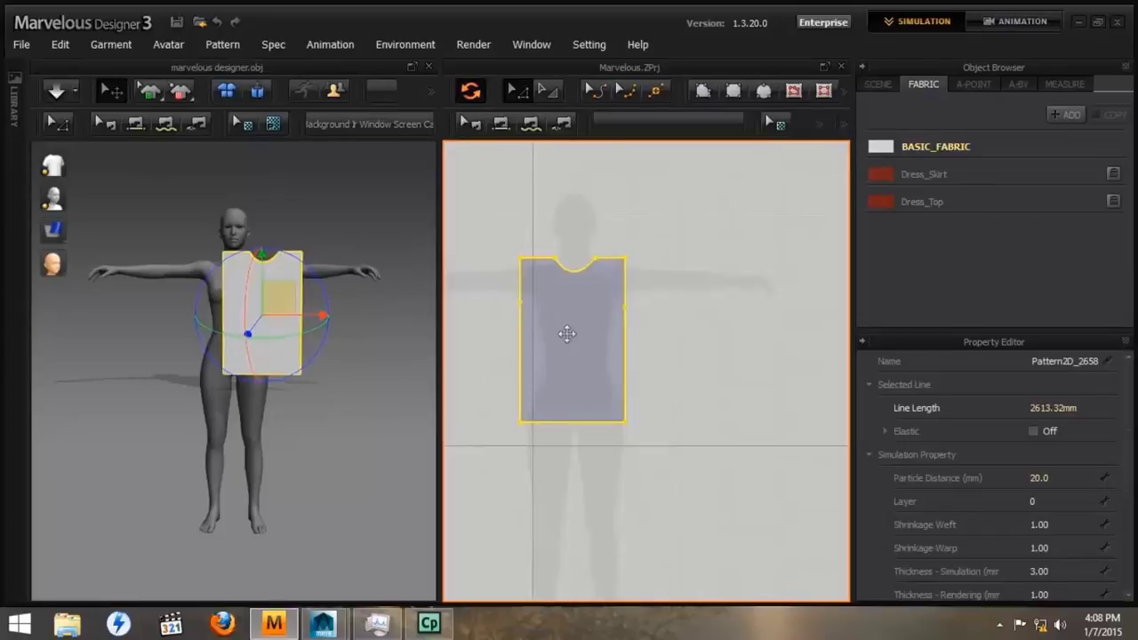
Place the neckline pattern on the layout's right and shift it along X in front of the torso
{"action": "key", "text": "ctrl+v"}
{"action": "left_click", "coordinate": [711, 334]}
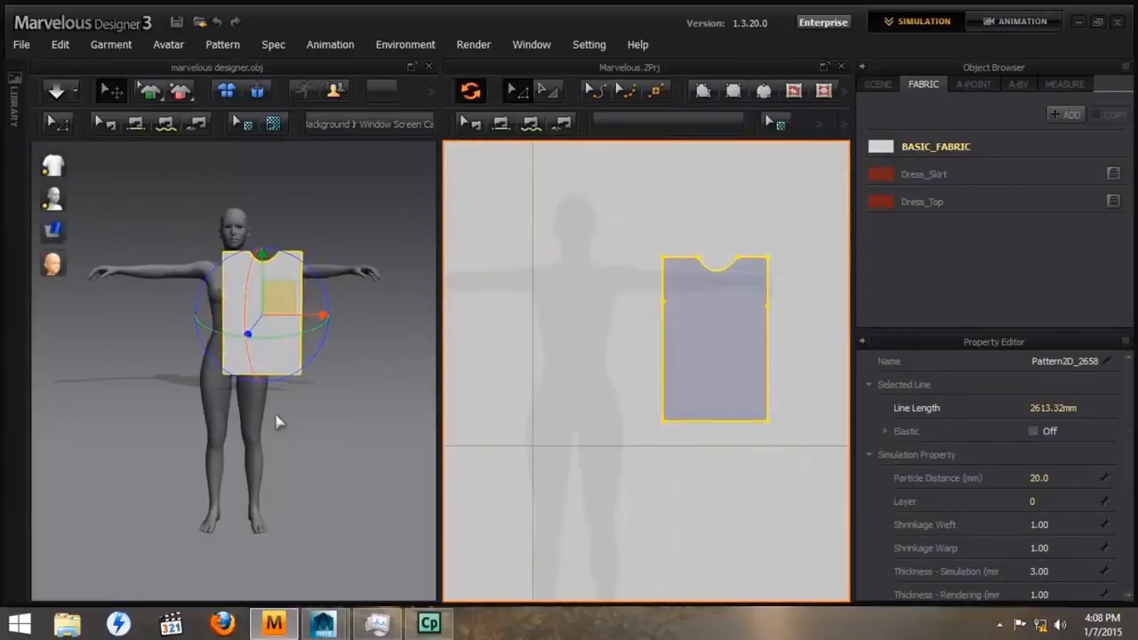
{"action": "right_click_drag", "start_coordinate": [315, 401], "coordinate": [145, 452]}
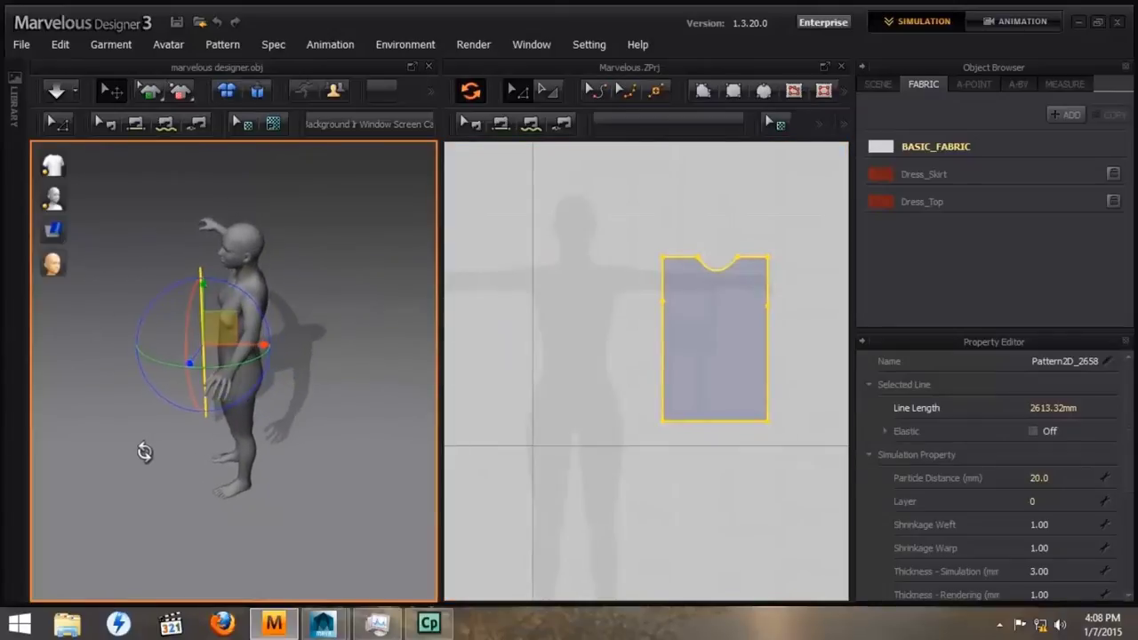
{"action": "mouse_move", "coordinate": [265, 345]}
{"action": "left_mouse_down"}
{"action": "mouse_move", "coordinate": [330, 335]}
{"action": "mouse_move", "coordinate": [257, 348]}
{"action": "left_mouse_up"}
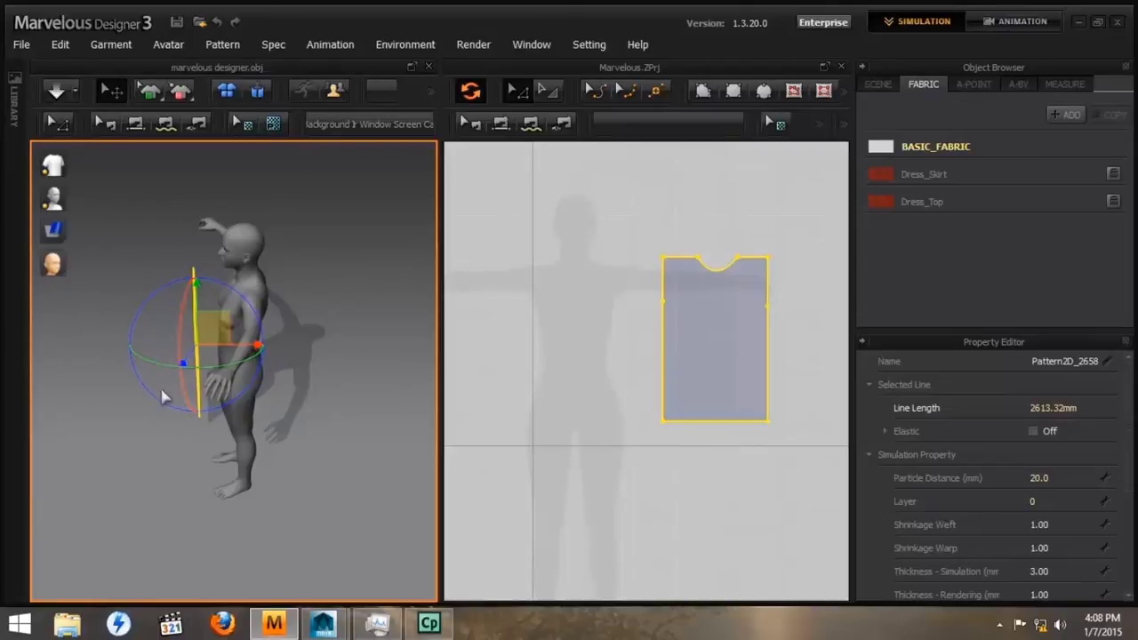
{"action": "right_click_drag", "start_coordinate": [184, 416], "coordinate": [305, 325]}
{"action": "left_click_drag", "start_coordinate": [316, 313], "coordinate": [287, 314]}
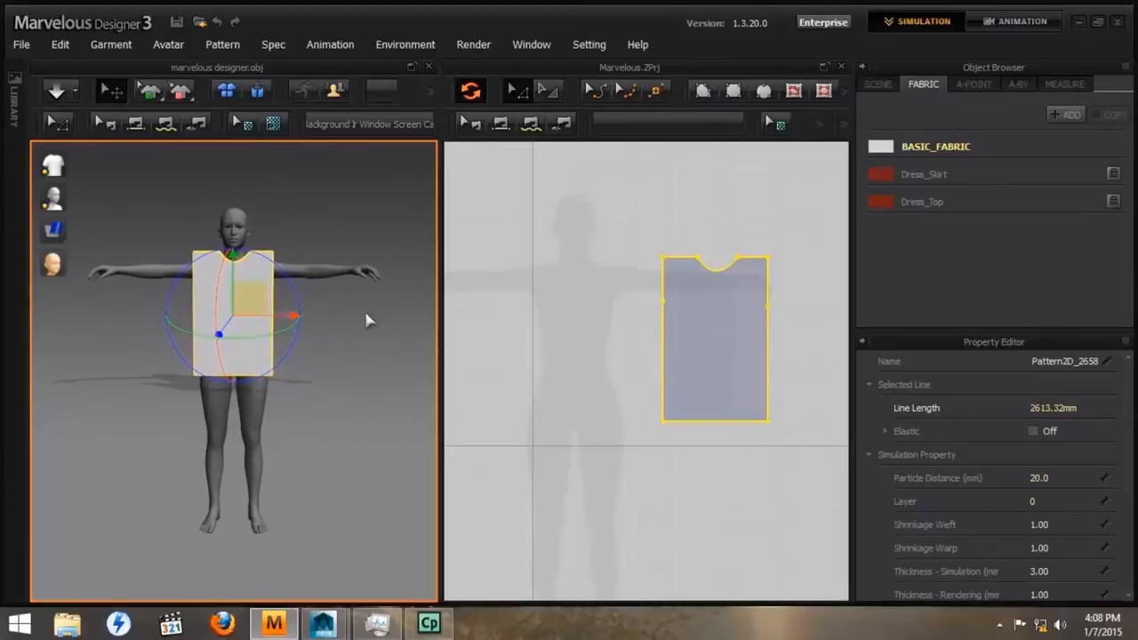
{"action": "right_click_drag", "start_coordinate": [355, 325], "coordinate": [183, 338]}
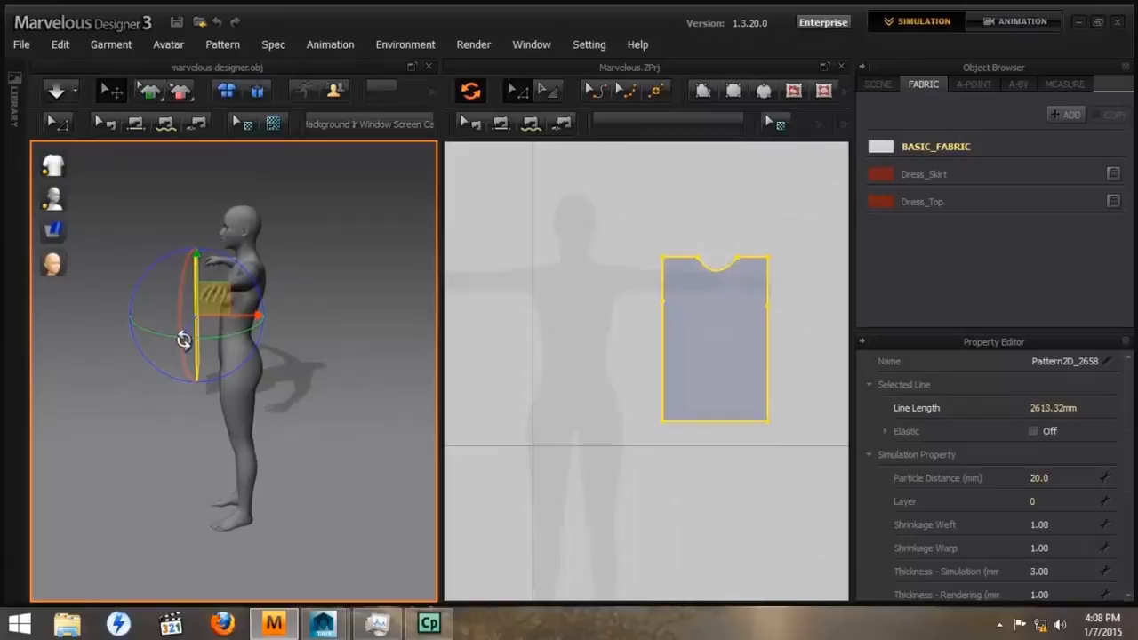
{"action": "left_click_drag", "start_coordinate": [263, 312], "coordinate": [274, 312]}
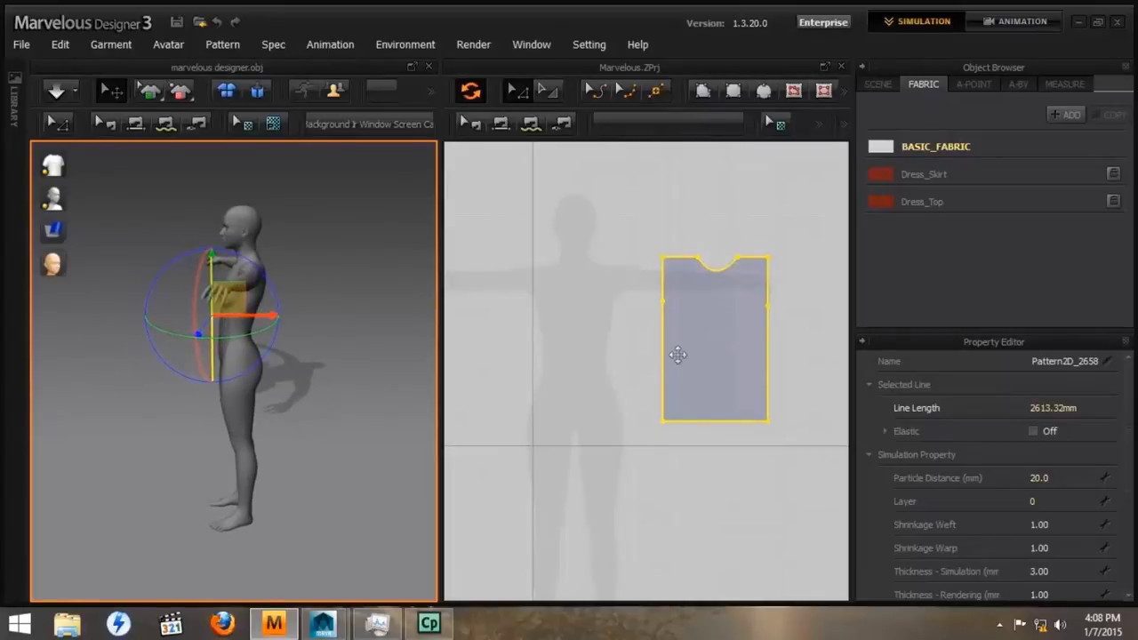
Copy and paste the neckline pattern left of the original, then slide it beside the avatar
{"action": "right_click", "coordinate": [693, 313]}
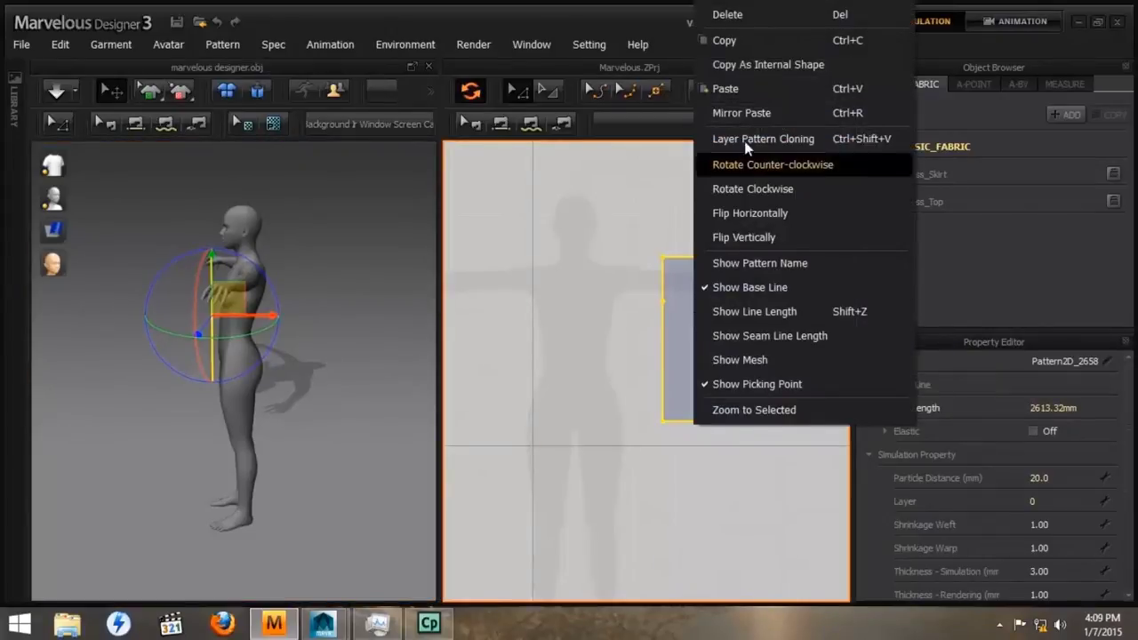
{"action": "left_click", "coordinate": [725, 40]}
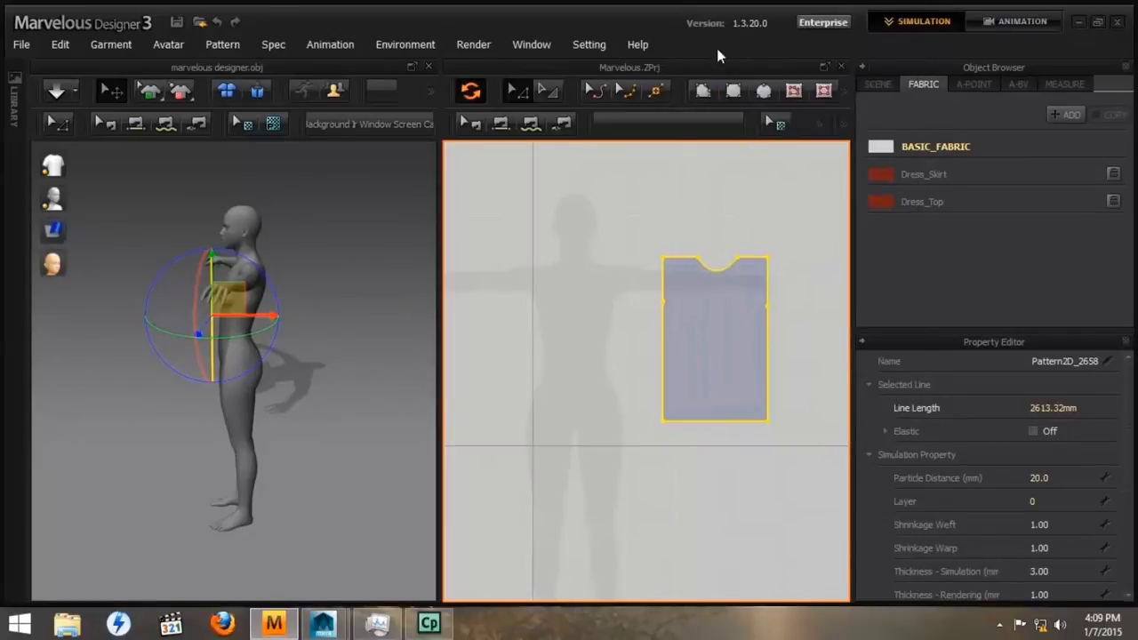
{"action": "right_click", "coordinate": [573, 336]}
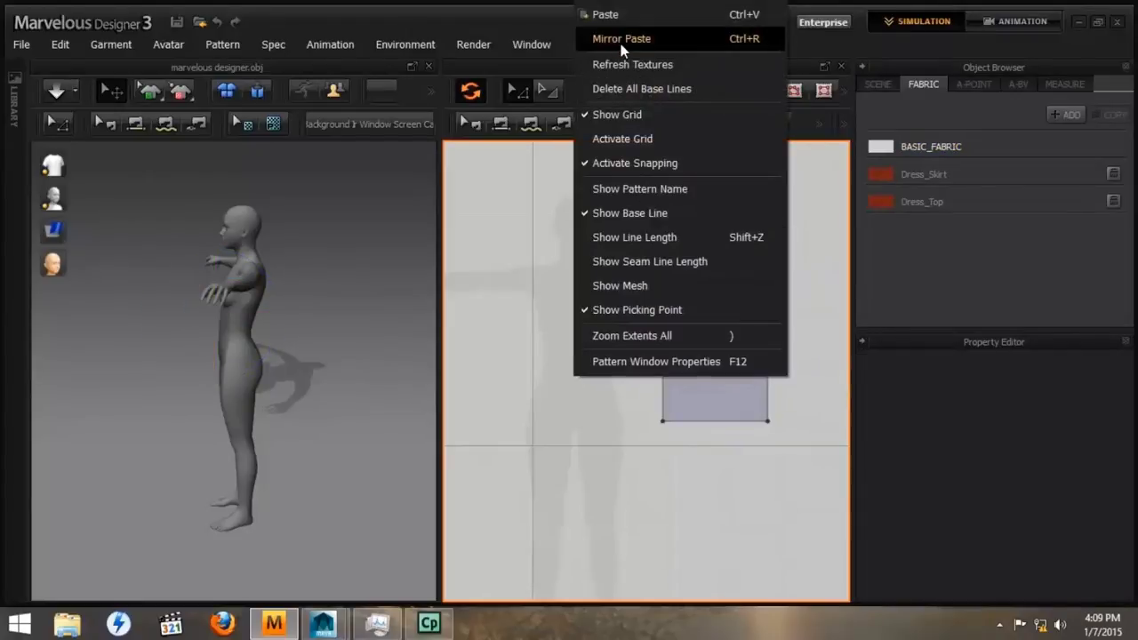
{"action": "left_click", "coordinate": [609, 14]}
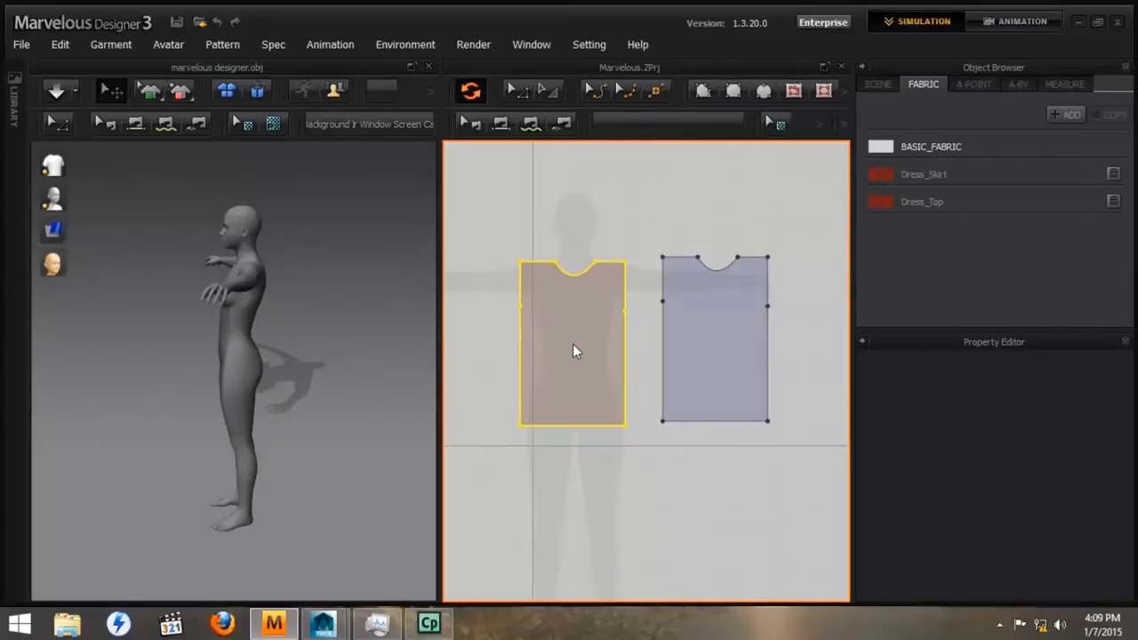
{"action": "left_click", "coordinate": [573, 344]}
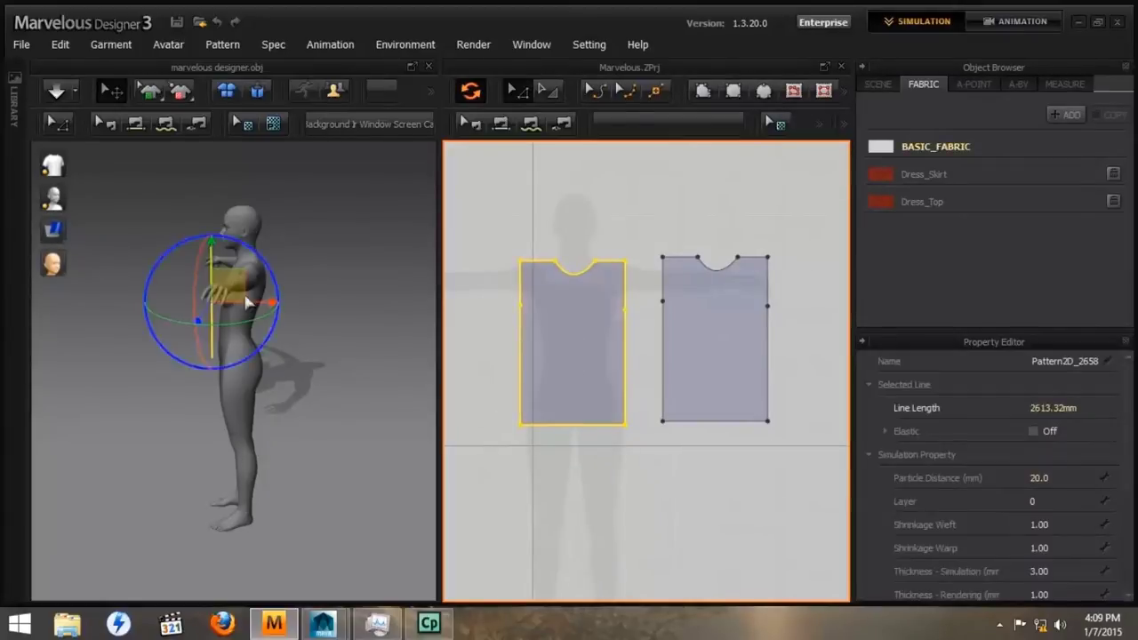
{"action": "left_click_drag", "start_coordinate": [263, 302], "coordinate": [243, 320]}
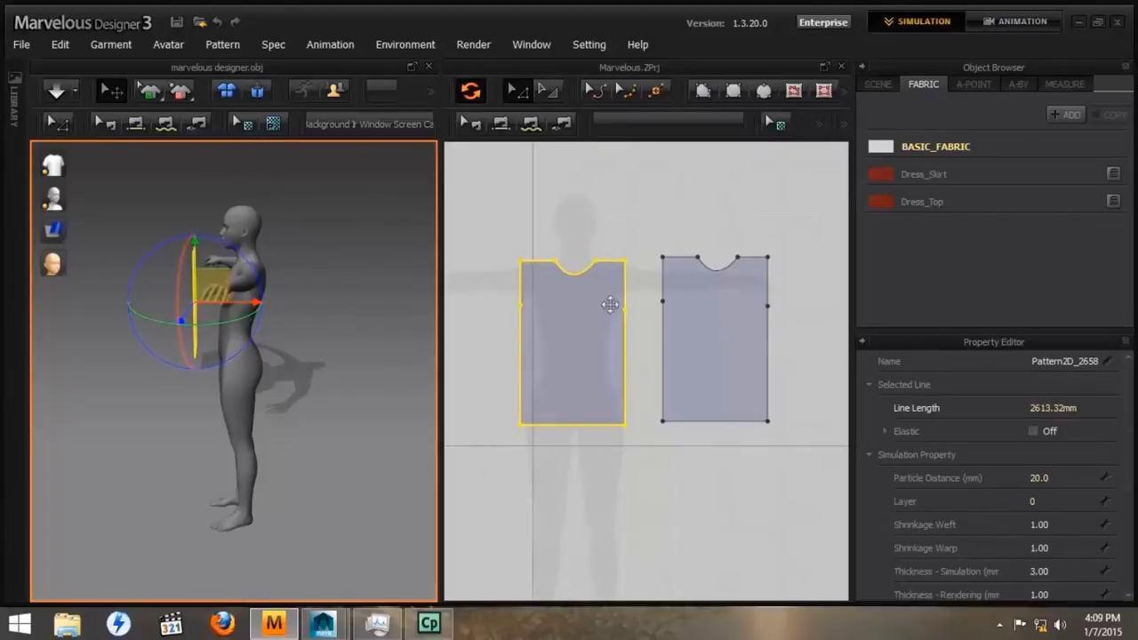
Shift the back panel slightly along its side axis behind the avatar
{"action": "left_click", "coordinate": [727, 329]}
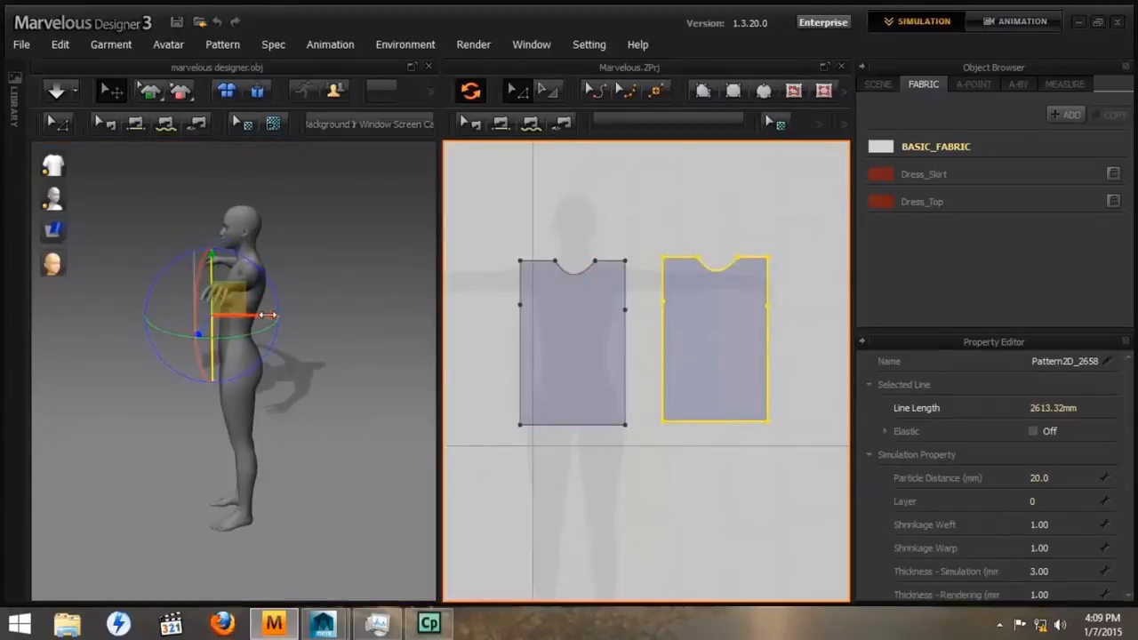
{"action": "right_click_drag", "start_coordinate": [305, 310], "coordinate": [337, 311]}
{"action": "left_click_drag", "start_coordinate": [337, 311], "coordinate": [333, 311]}
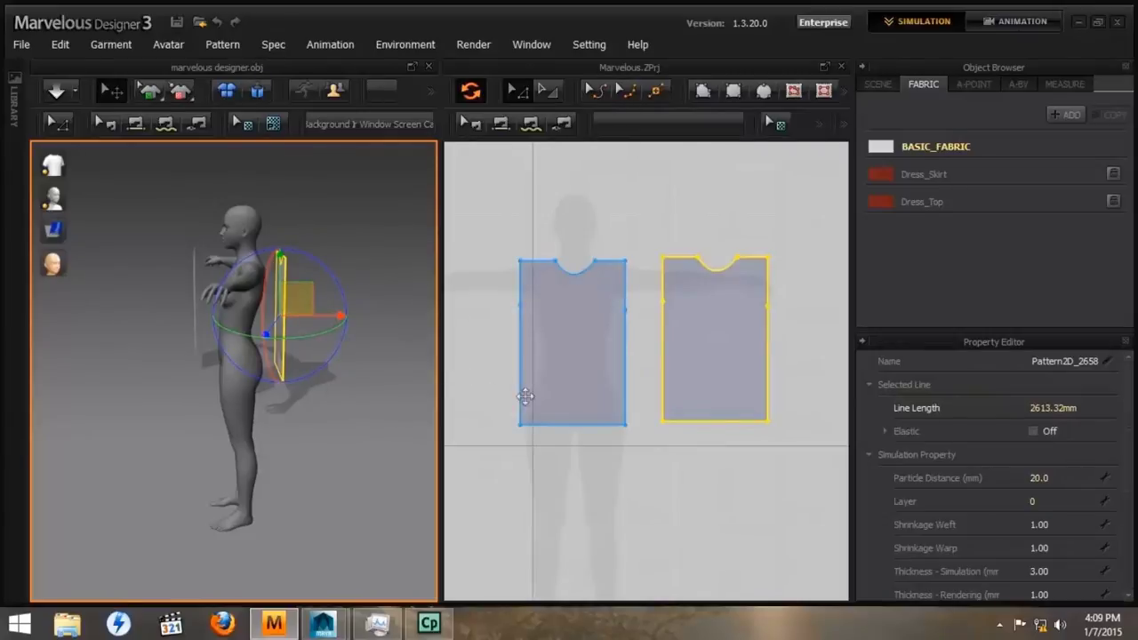
{"action": "left_click", "coordinate": [508, 463]}
Move the front panel into place in front of the avatar's chest
{"action": "right_click_drag", "start_coordinate": [221, 402], "coordinate": [396, 432]}
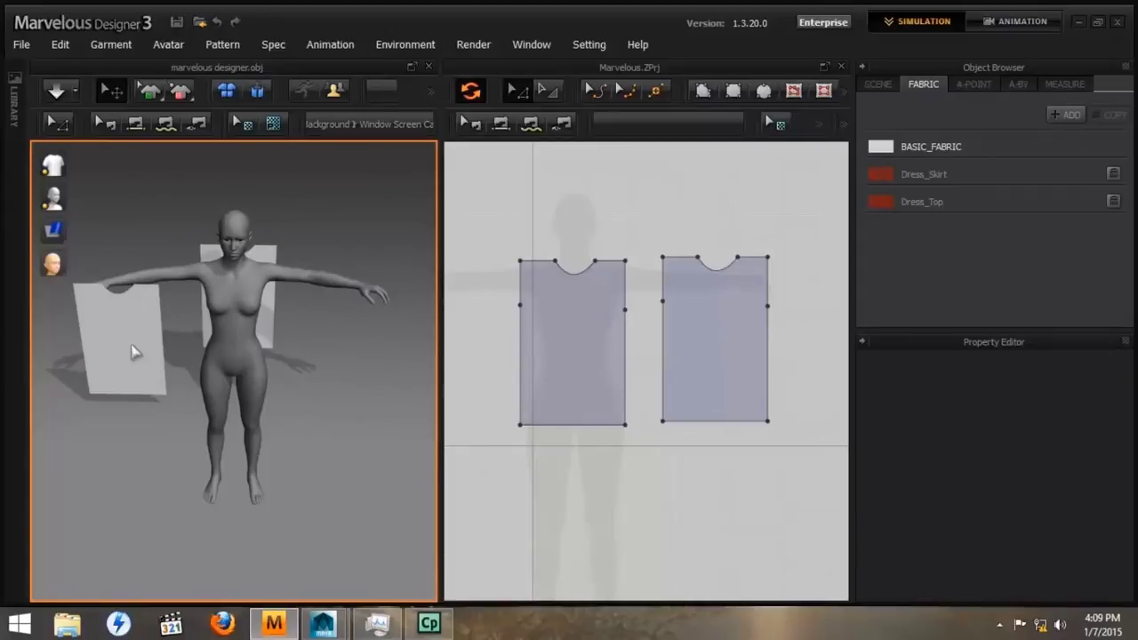
{"action": "left_click", "coordinate": [133, 350]}
{"action": "left_click_drag", "start_coordinate": [188, 346], "coordinate": [317, 347]}
{"action": "right_click_drag", "start_coordinate": [317, 347], "coordinate": [250, 306]}
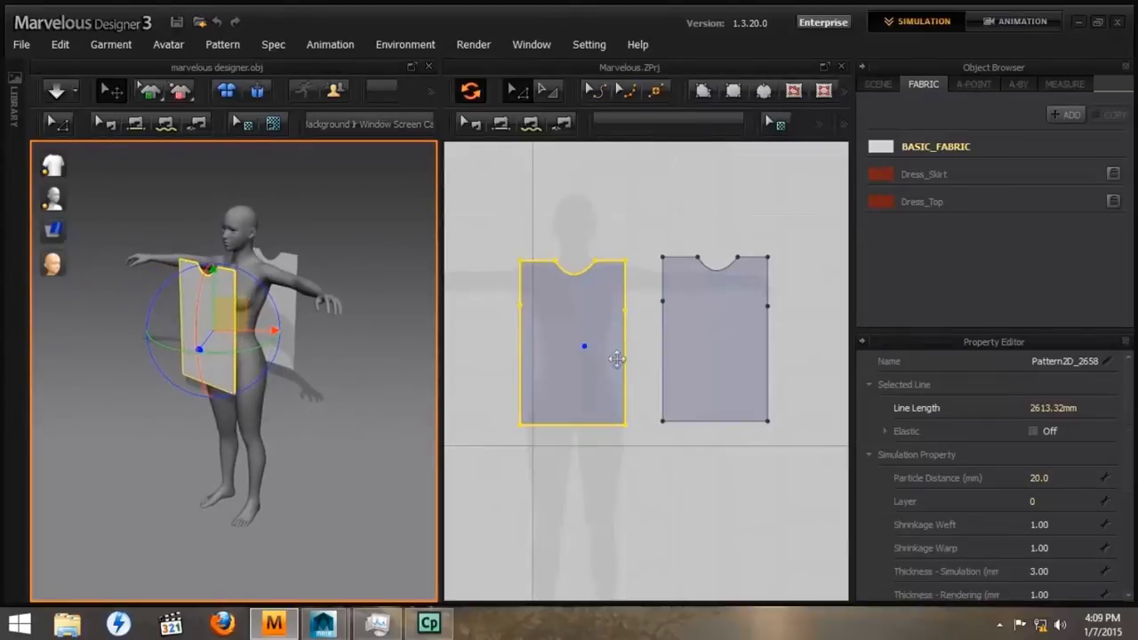
{"action": "left_click", "coordinate": [732, 91]}
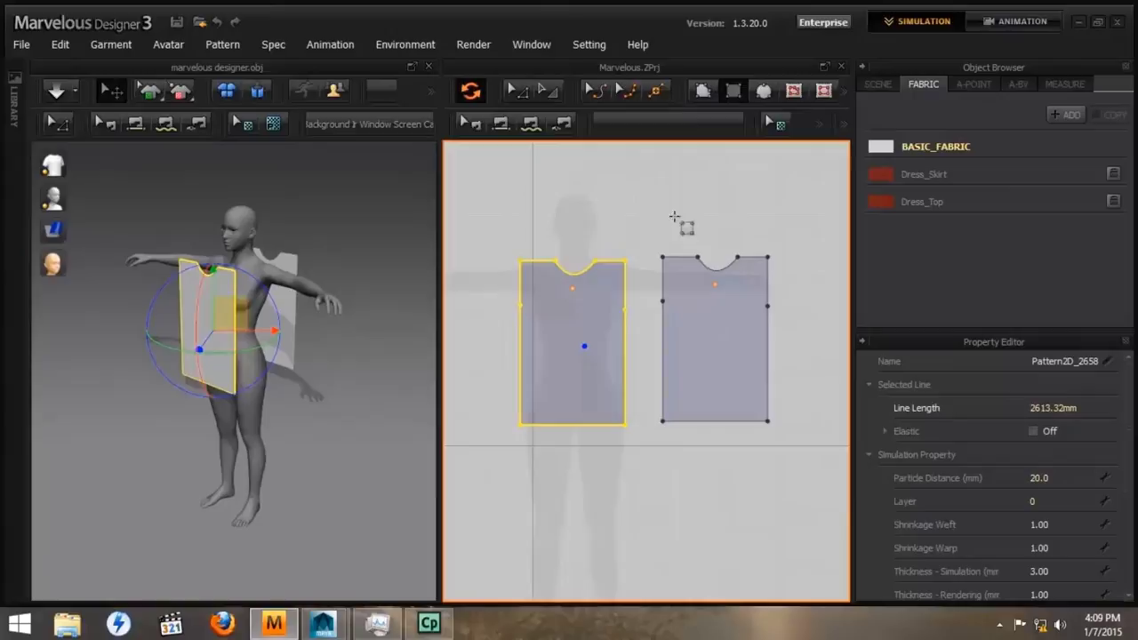
{"action": "scroll", "coordinate": [604, 297], "scroll_direction": "up", "scroll_amount": 2}
{"action": "scroll", "coordinate": [597, 307], "scroll_direction": "down", "scroll_amount": 3}
{"action": "scroll", "coordinate": [596, 308], "scroll_direction": "down", "scroll_amount": 2}
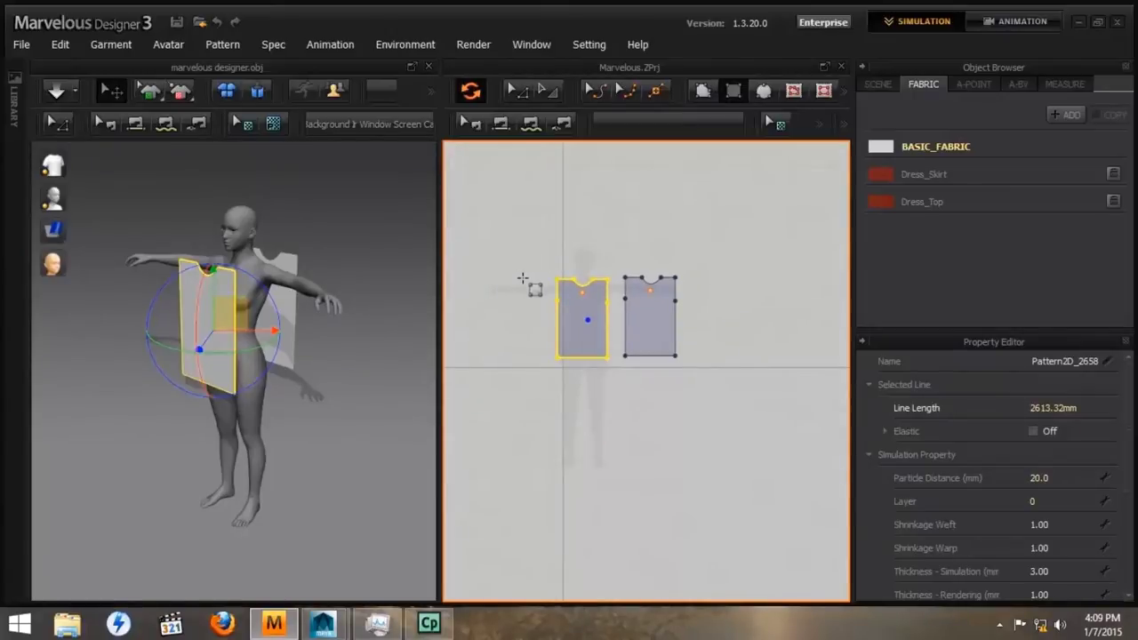
Draw a narrow rectangle left of the shirt panels and paste a copy on the right side
{"action": "left_click_drag", "start_coordinate": [528, 279], "coordinate": [546, 320]}
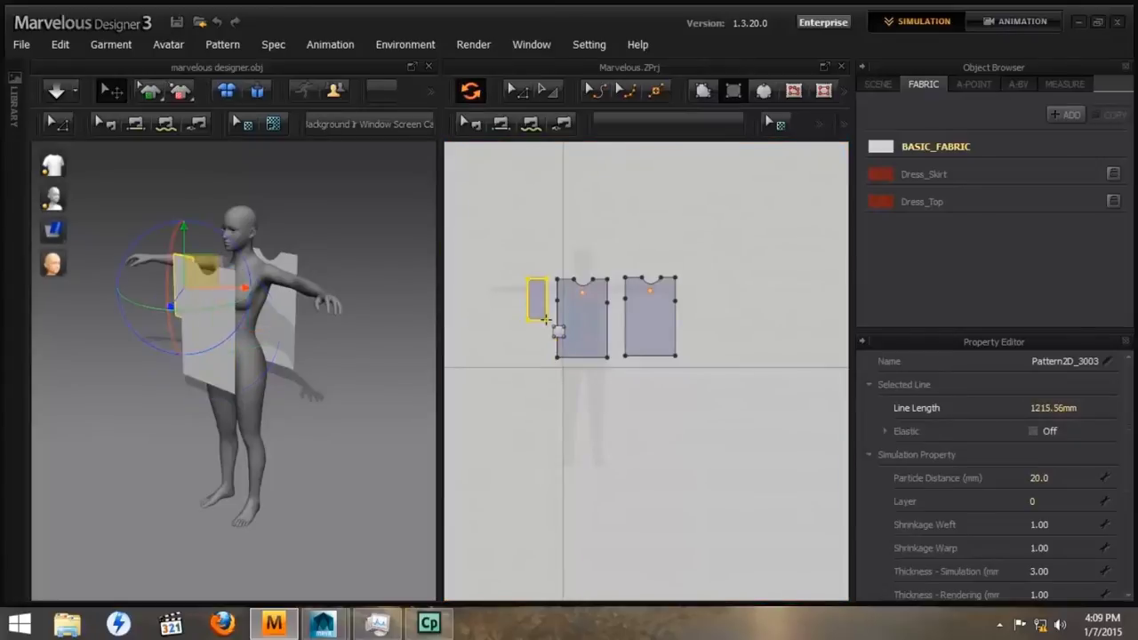
{"action": "key", "text": "a"}
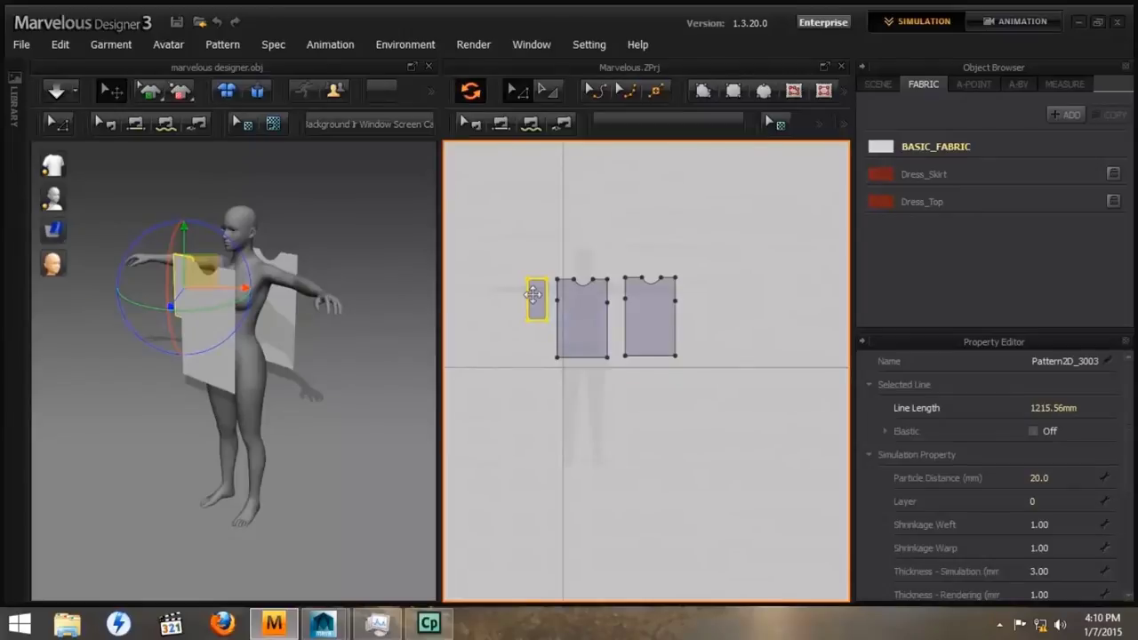
{"action": "left_click", "coordinate": [690, 299]}
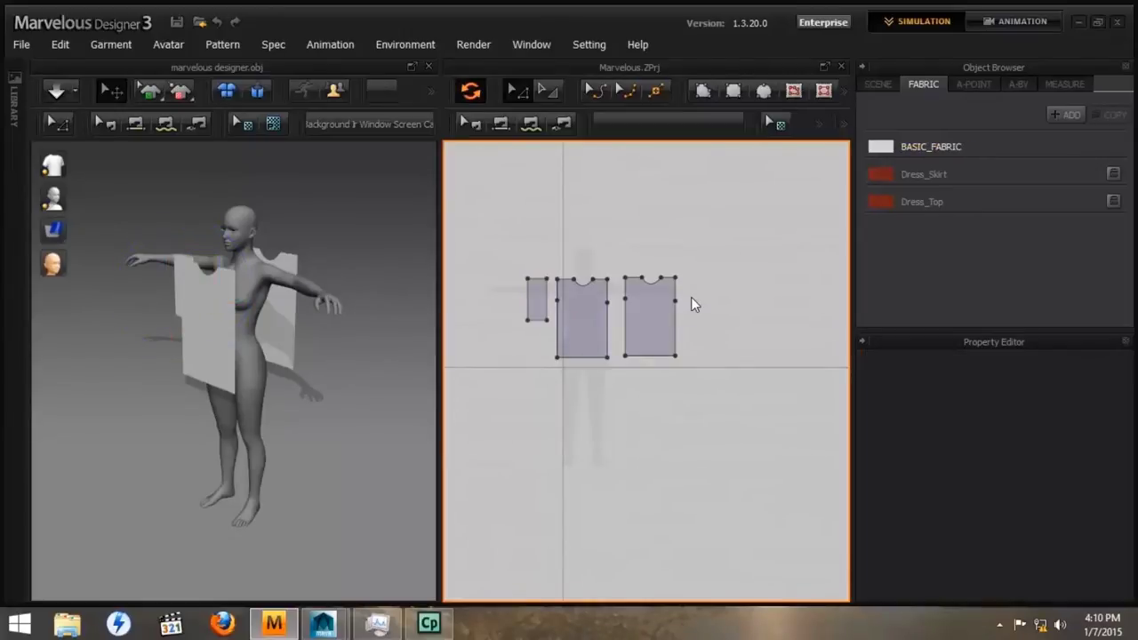
{"action": "key", "text": "ctrl+v"}
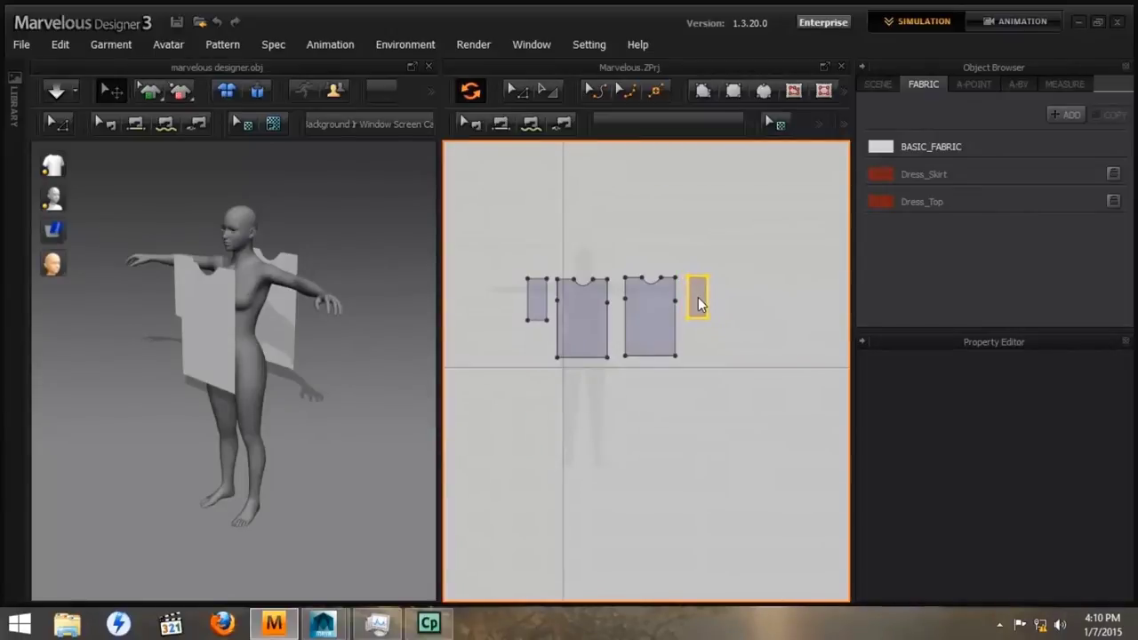
{"action": "left_click", "coordinate": [698, 304]}
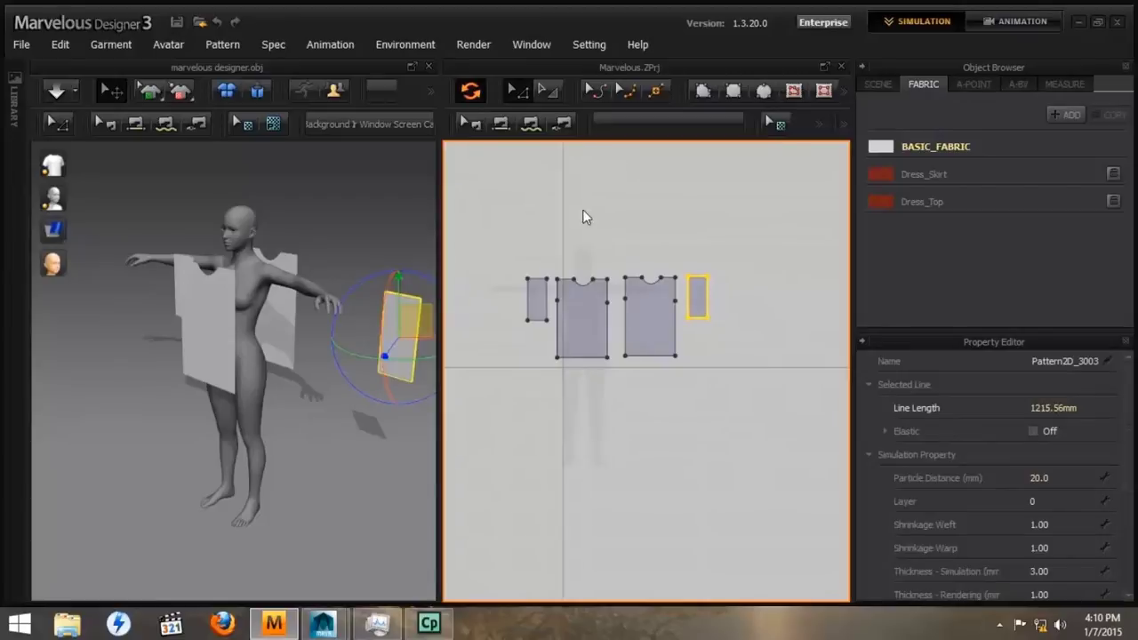
{"action": "left_click", "coordinate": [555, 208]}
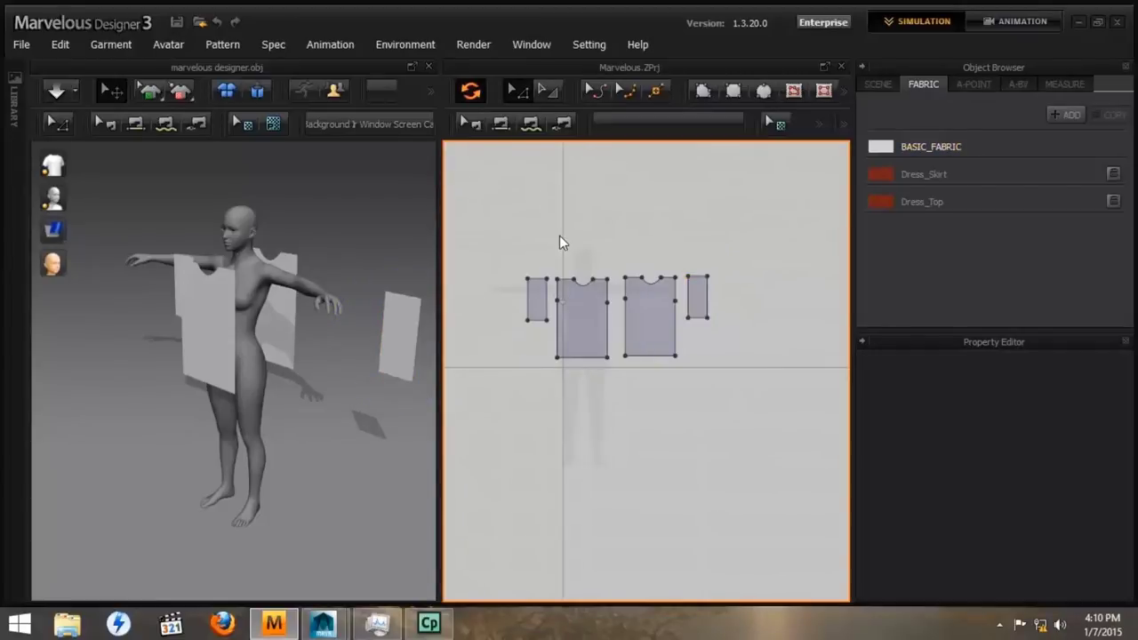
Sew each small rectangle's top edge to its bottom edge, then seam the panels' side edges
{"action": "scroll", "coordinate": [577, 304], "scroll_direction": "up", "scroll_amount": 5}
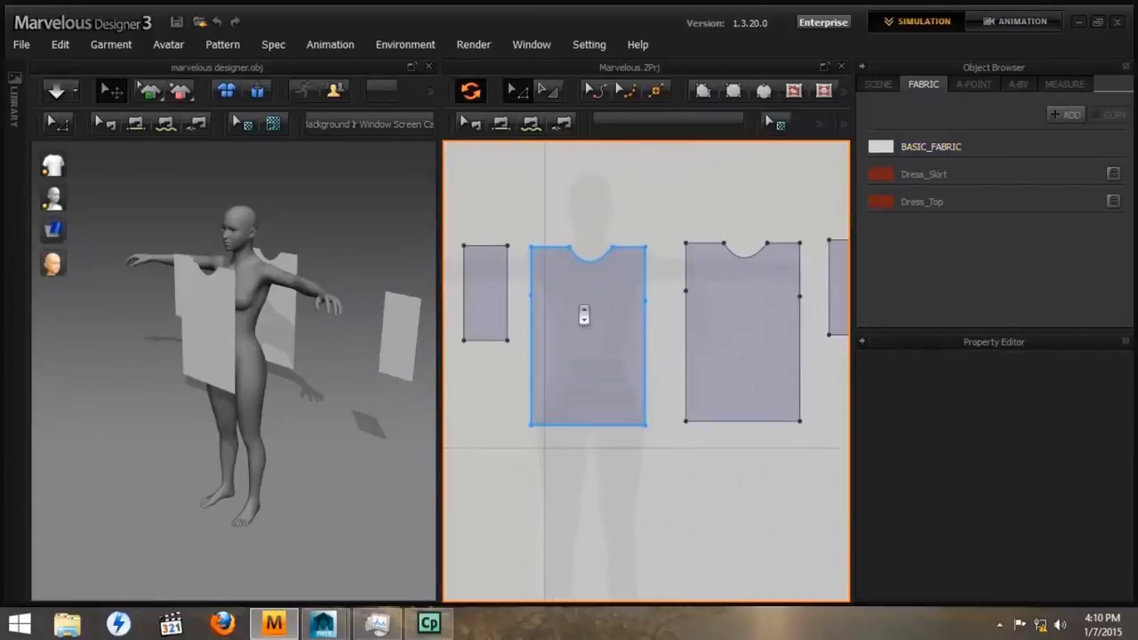
{"action": "left_click", "coordinate": [500, 124]}
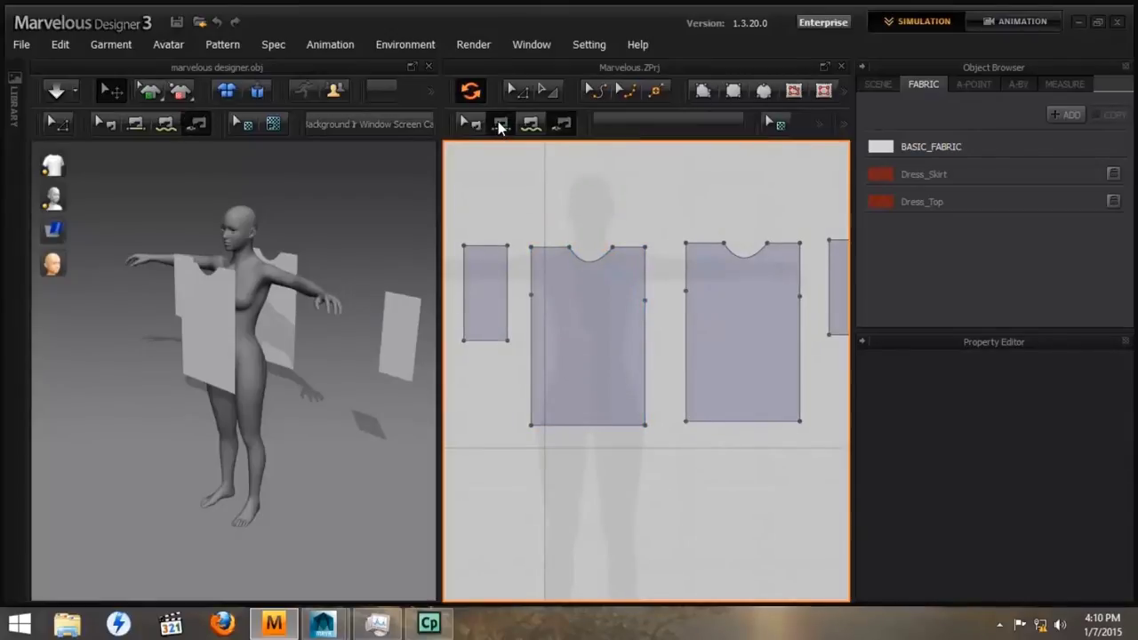
{"action": "left_click", "coordinate": [478, 247]}
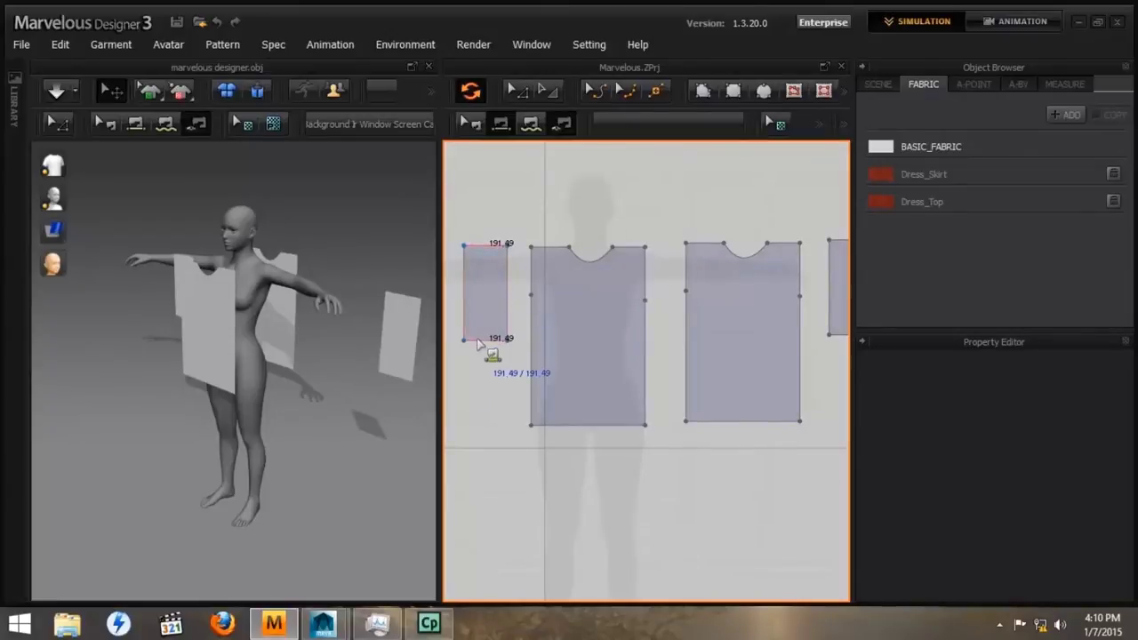
{"action": "left_click", "coordinate": [485, 341]}
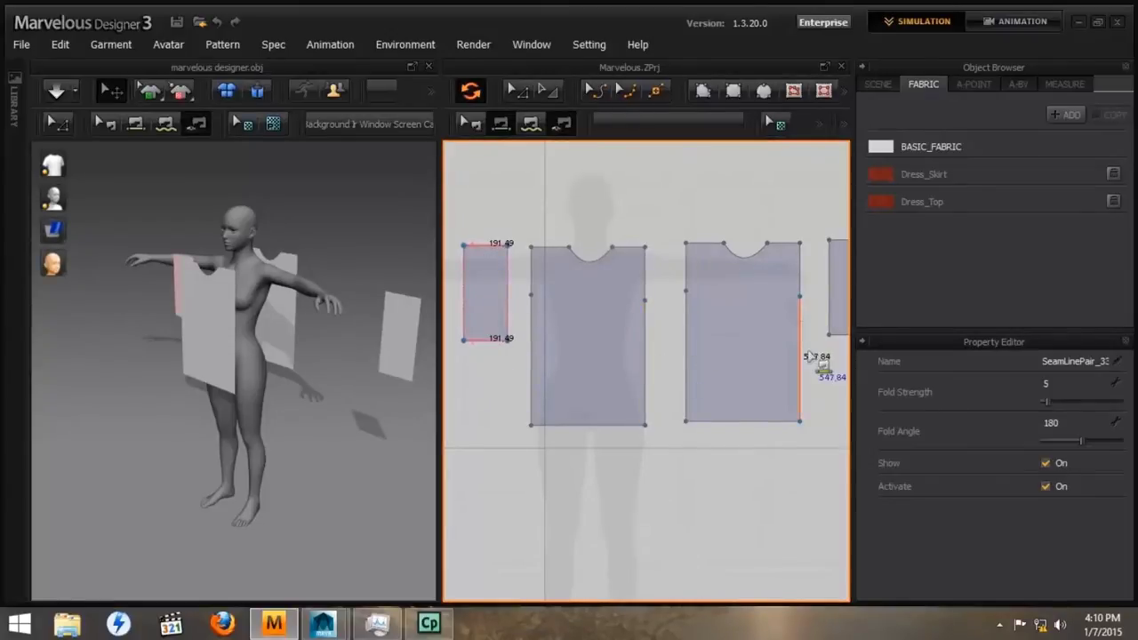
{"action": "right_click_drag", "start_coordinate": [822, 380], "coordinate": [674, 393]}
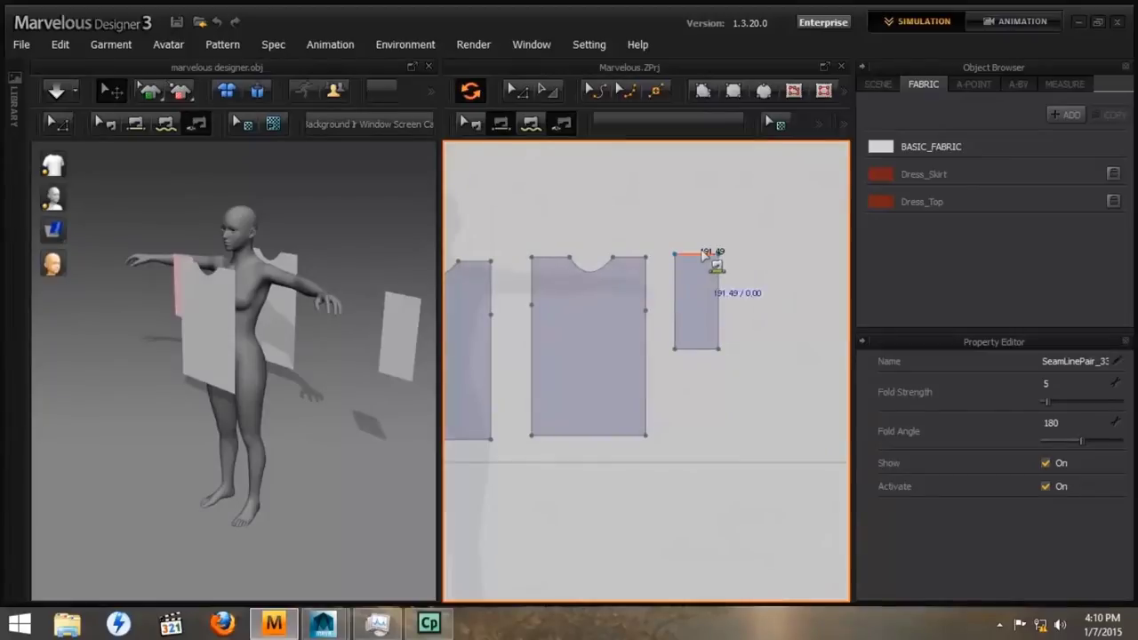
{"action": "left_click", "coordinate": [711, 258]}
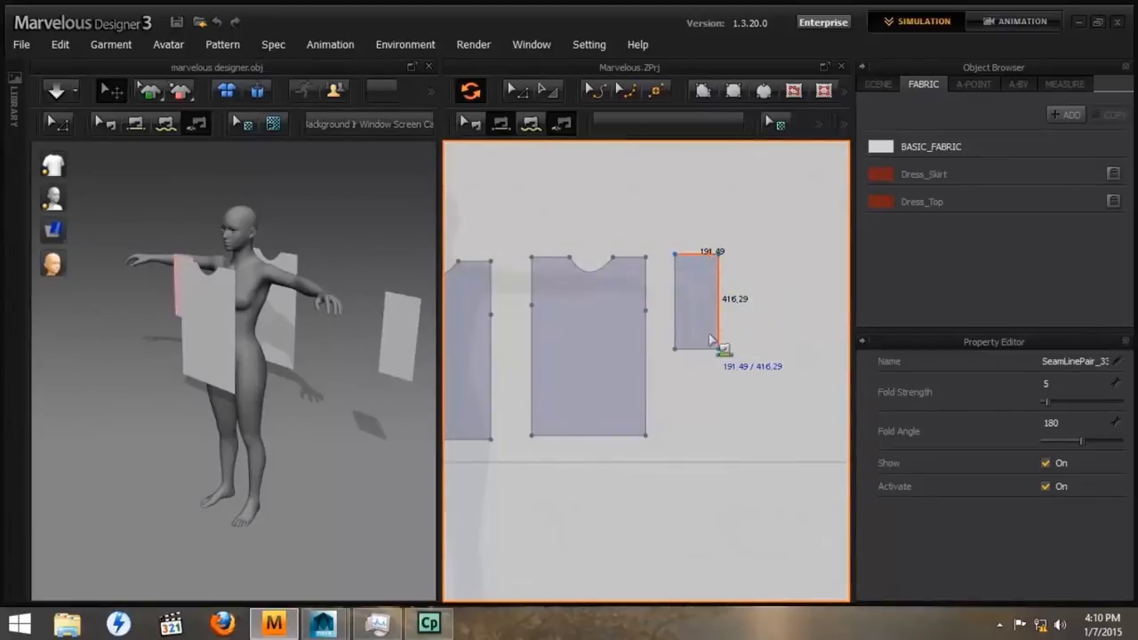
{"action": "left_click", "coordinate": [709, 351]}
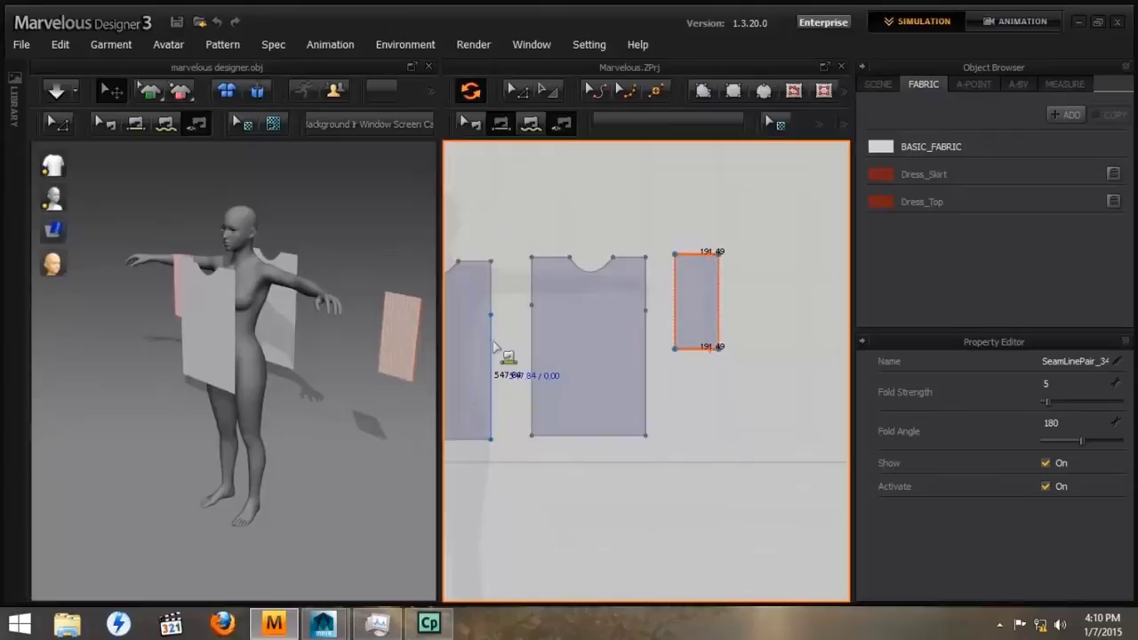
{"action": "left_click", "coordinate": [492, 349]}
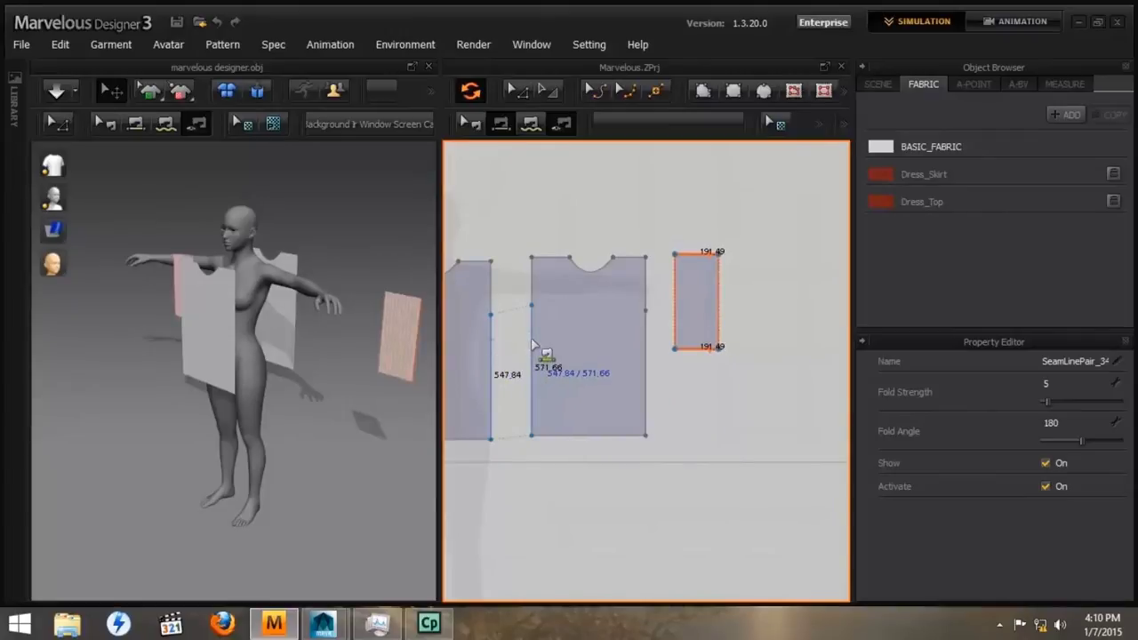
{"action": "left_click", "coordinate": [532, 360]}
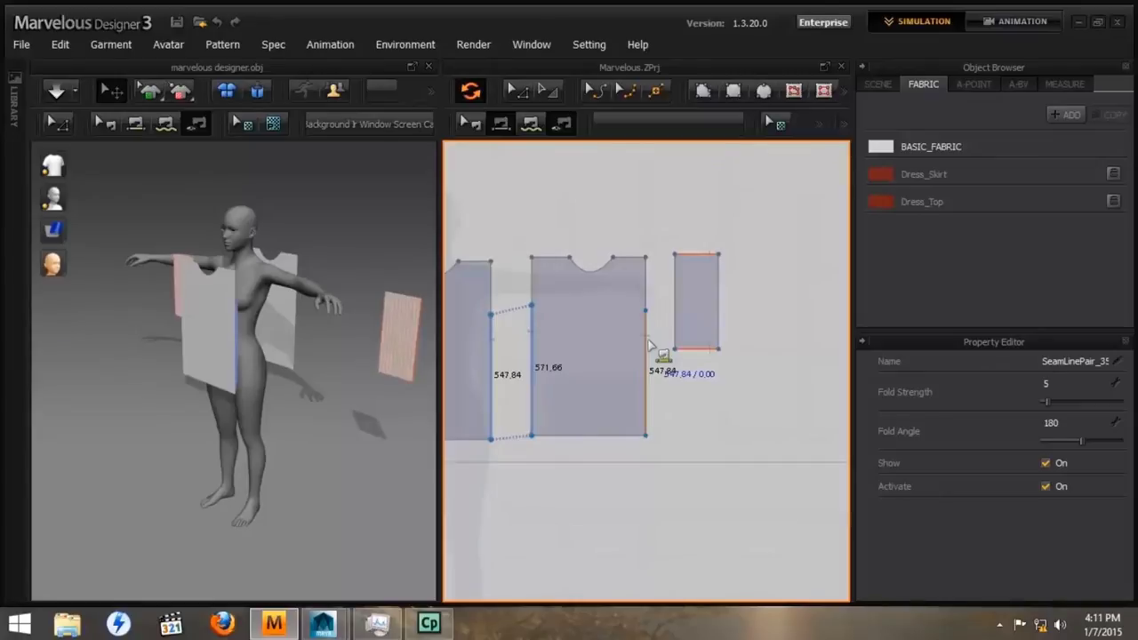
Undo the mistaken seam and re-sew the front and back panels' side edges
{"action": "key", "text": "ctrl+z"}
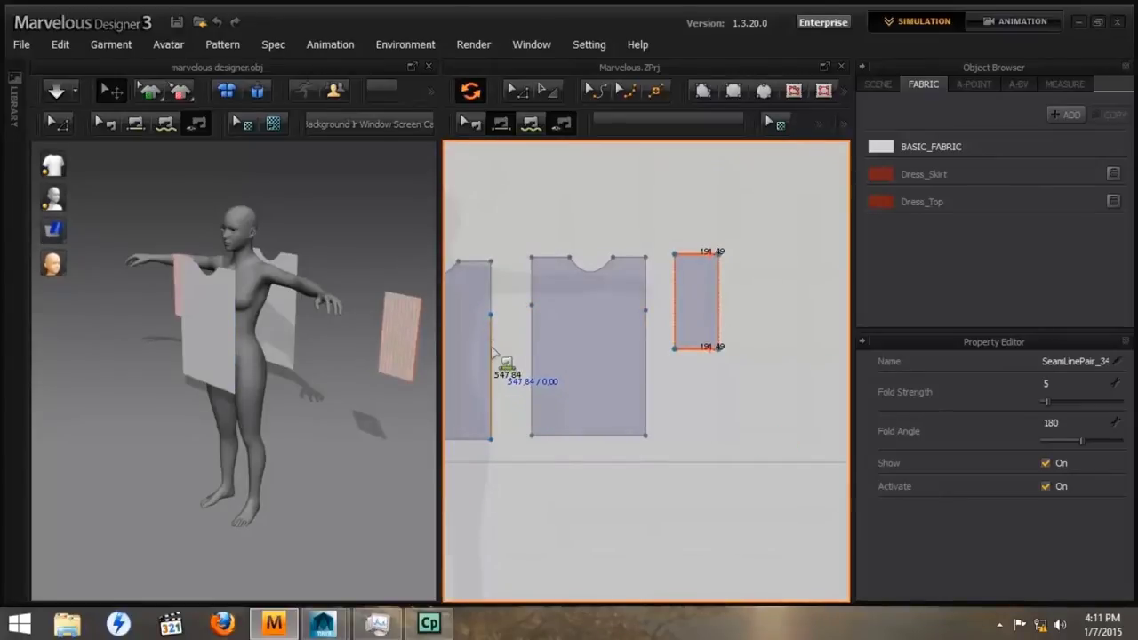
{"action": "left_click", "coordinate": [494, 352]}
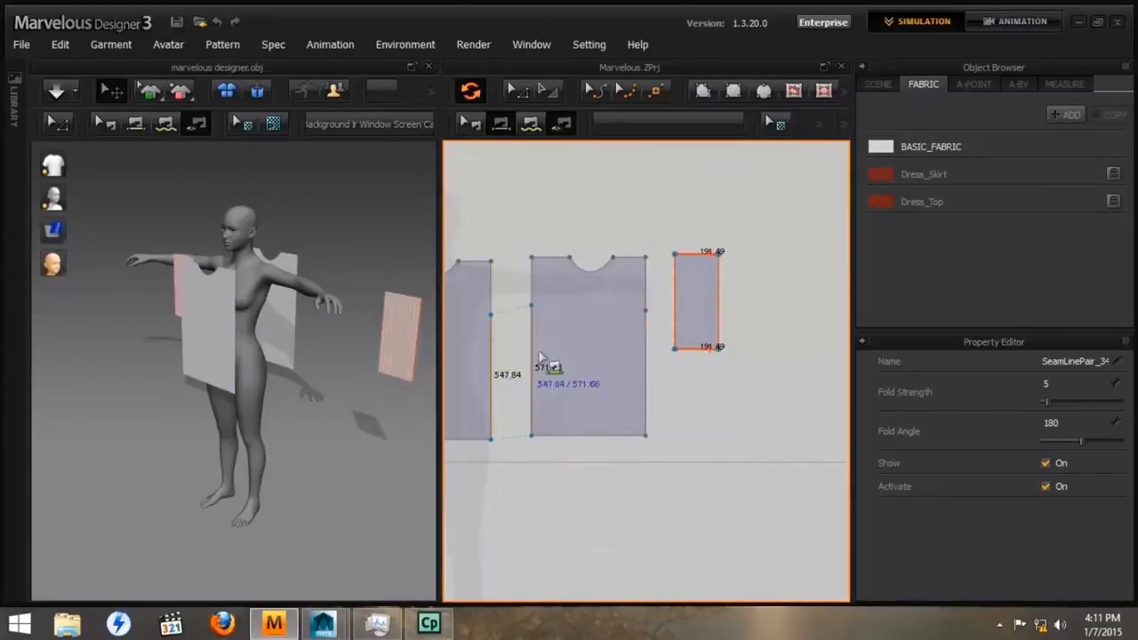
{"action": "left_click", "coordinate": [642, 348]}
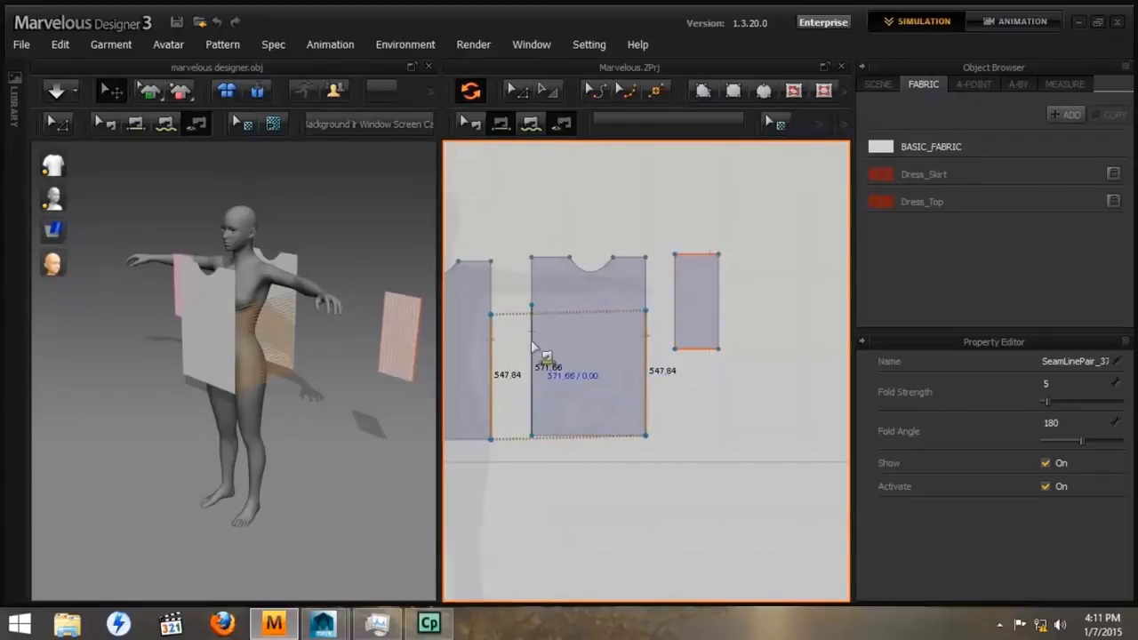
{"action": "middle_click_drag", "start_coordinate": [534, 346], "coordinate": [604, 362]}
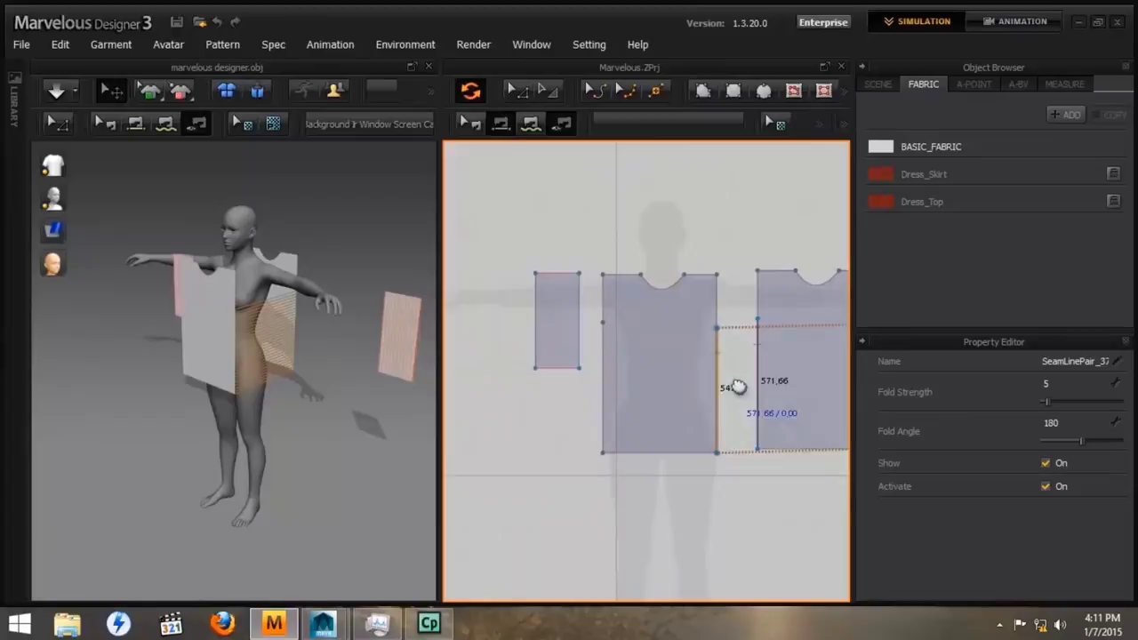
{"action": "left_click", "coordinate": [598, 364]}
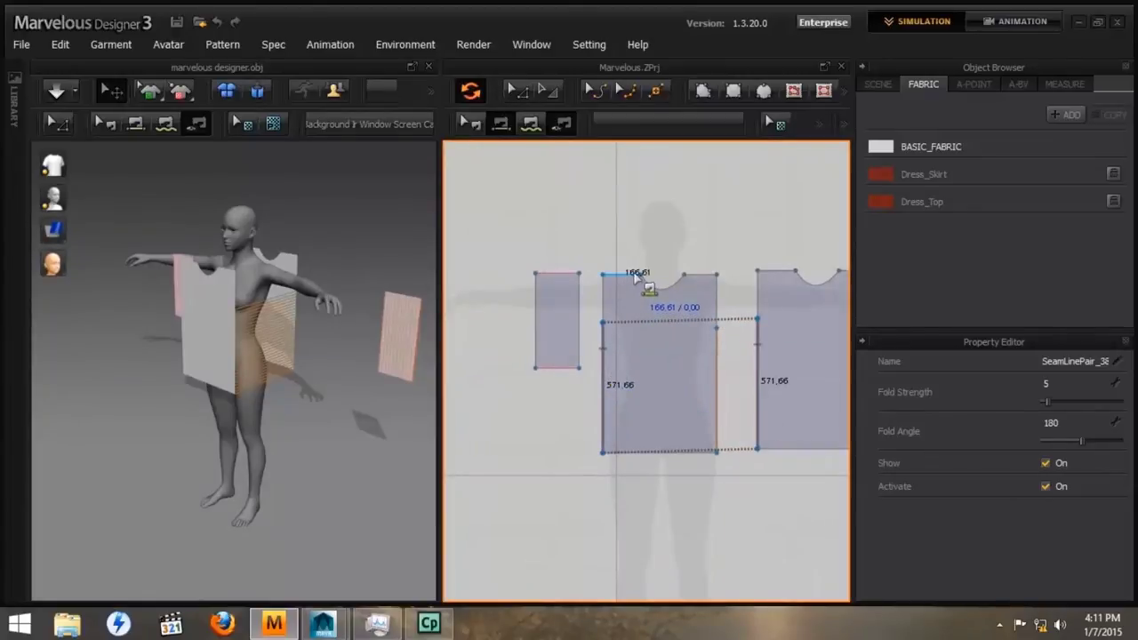
Sew the panels' 142.78 top shoulder edges together, undoing one stray seam
{"action": "middle_click_drag", "start_coordinate": [737, 312], "coordinate": [601, 322]}
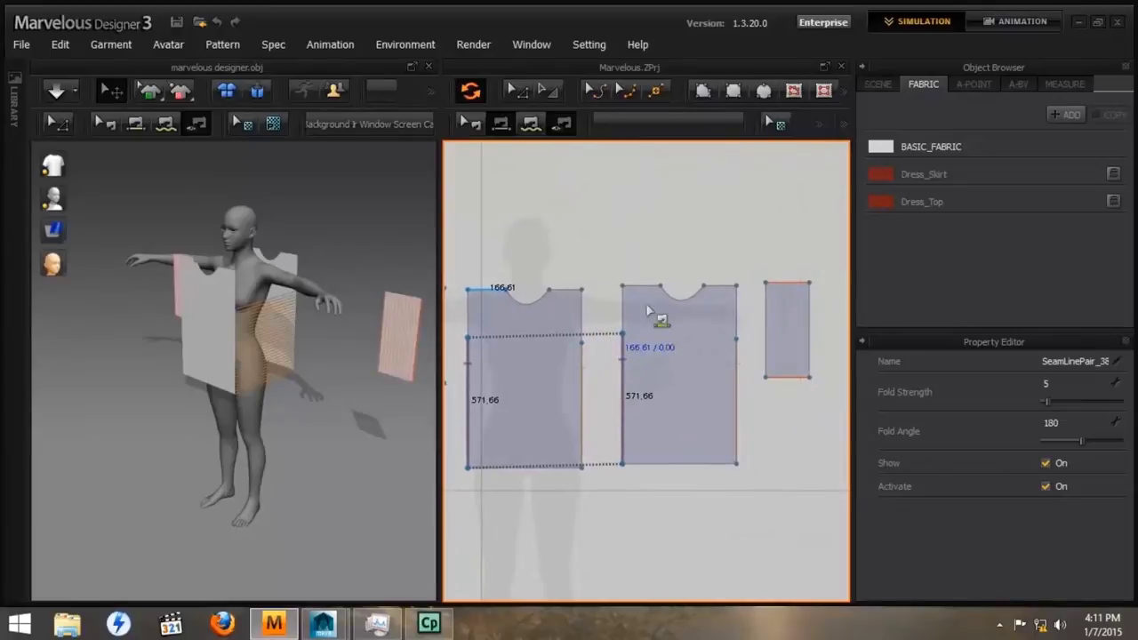
{"action": "left_click", "coordinate": [714, 293]}
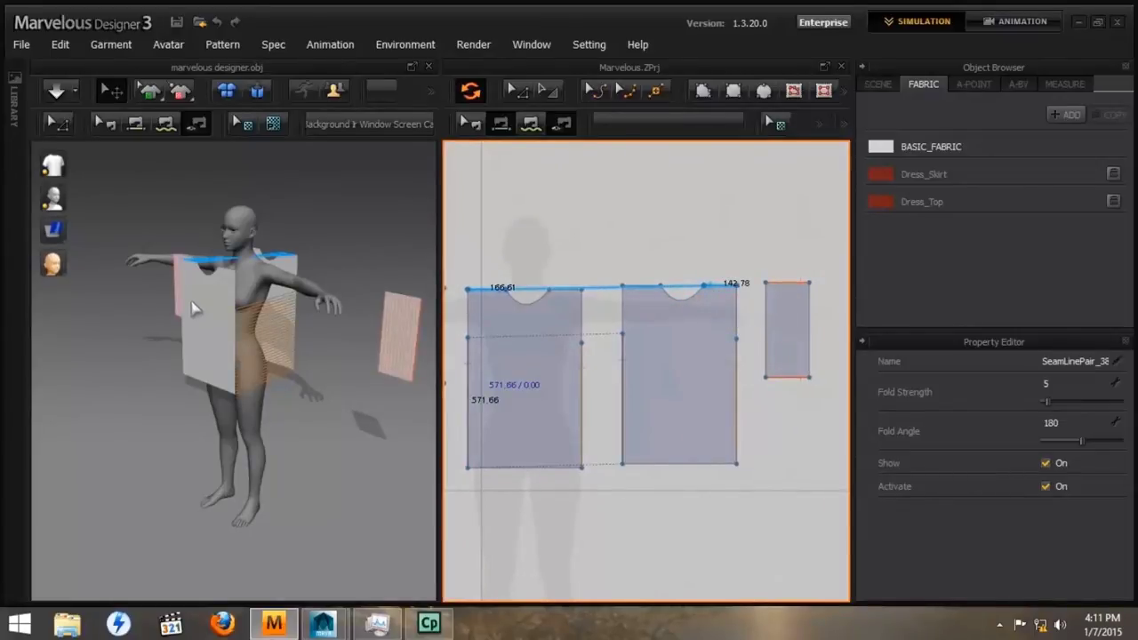
{"action": "right_click_drag", "start_coordinate": [193, 308], "coordinate": [238, 376]}
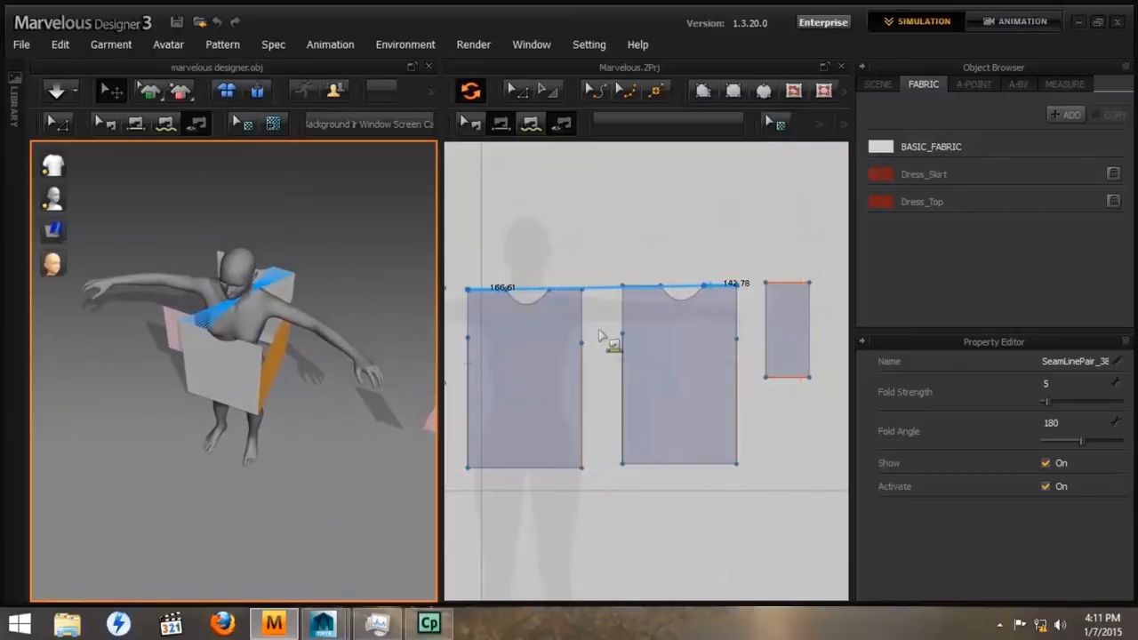
{"action": "key", "text": "ctrl+z"}
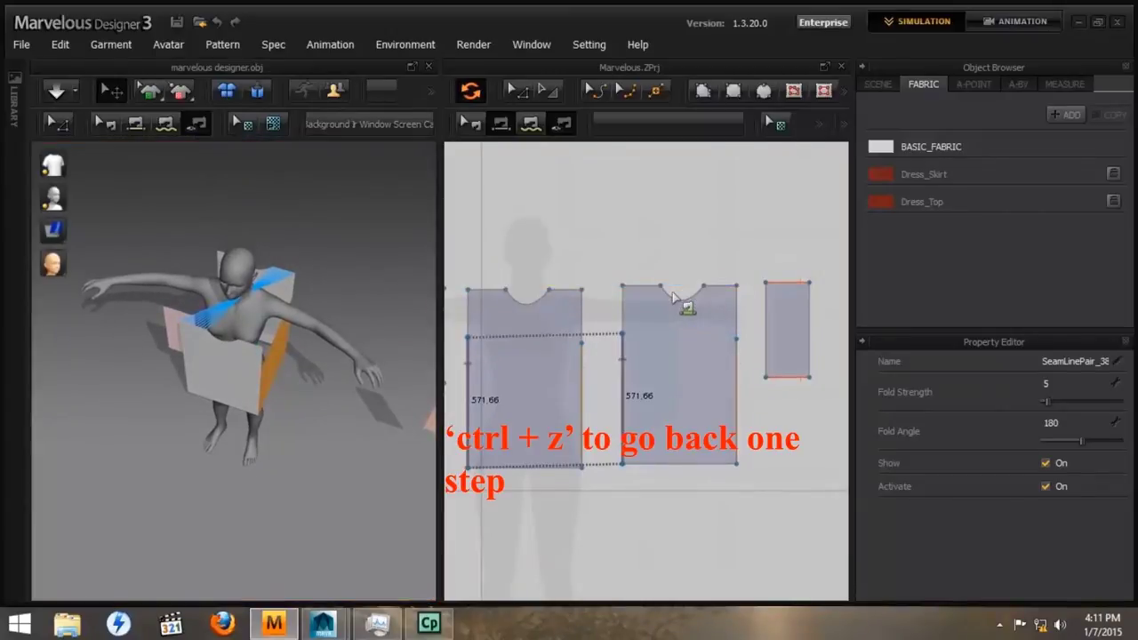
{"action": "left_click", "coordinate": [499, 298]}
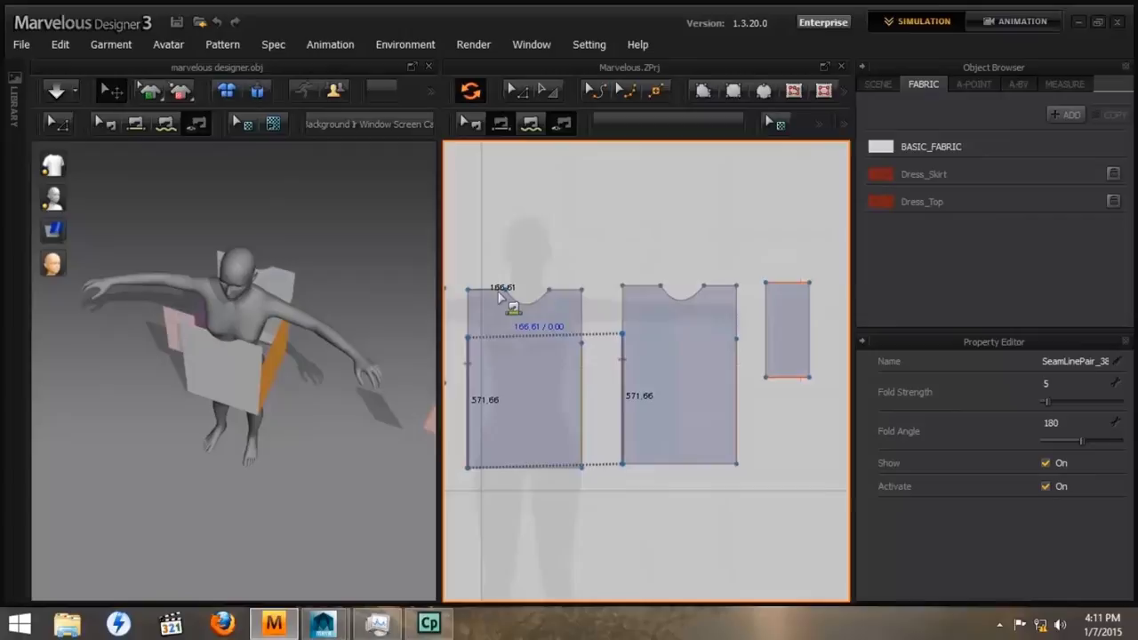
{"action": "left_click", "coordinate": [650, 292]}
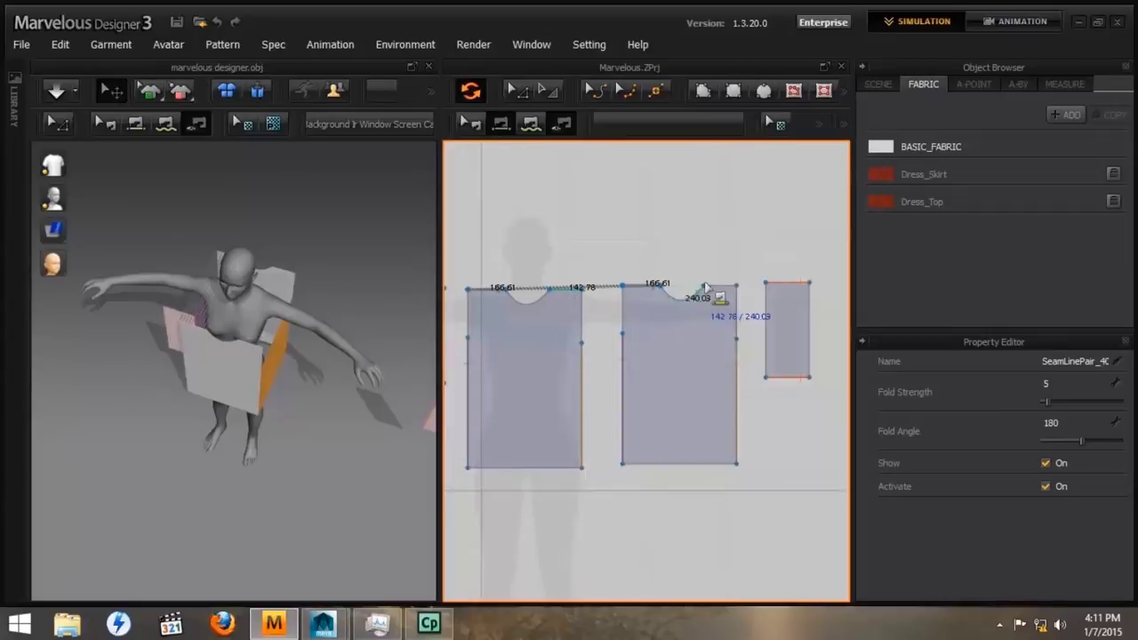
{"action": "left_click", "coordinate": [724, 286]}
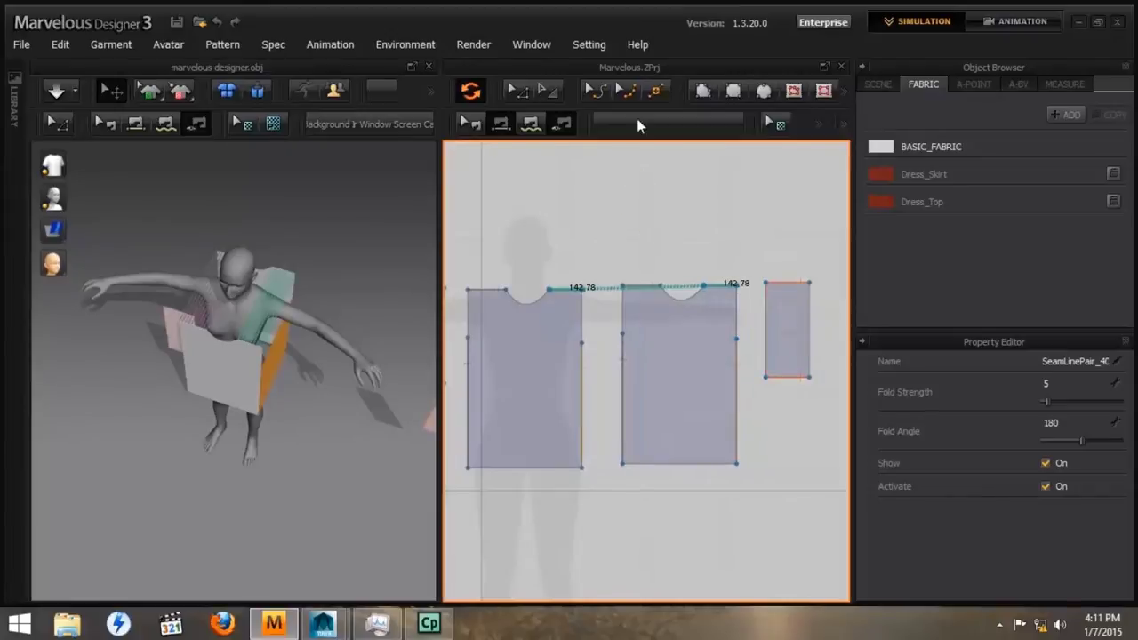
Sew the small piece's 416.29 edge to the front panel's 216.71 and 210.29 segments
{"action": "left_click", "coordinate": [657, 92]}
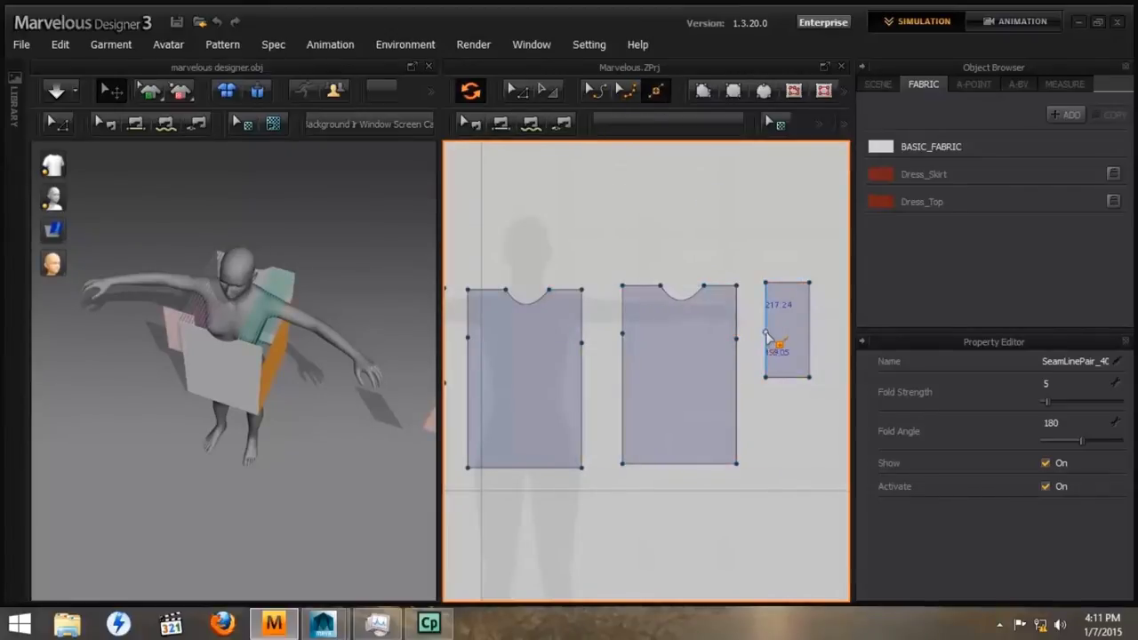
{"action": "left_click", "coordinate": [765, 328]}
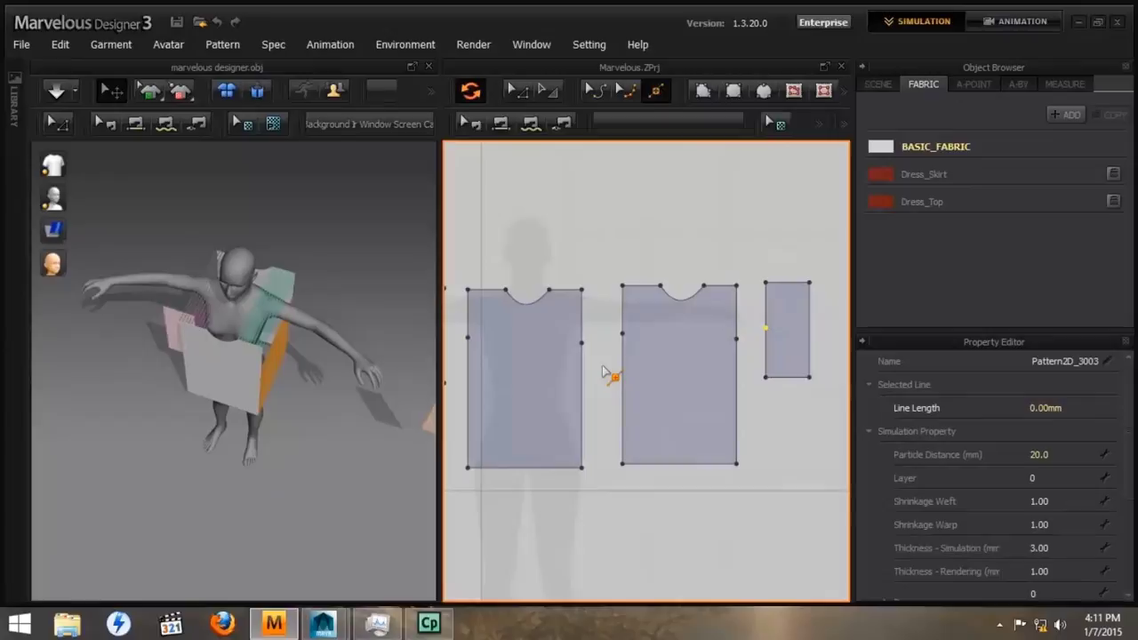
{"action": "right_click_drag", "start_coordinate": [602, 372], "coordinate": [735, 383]}
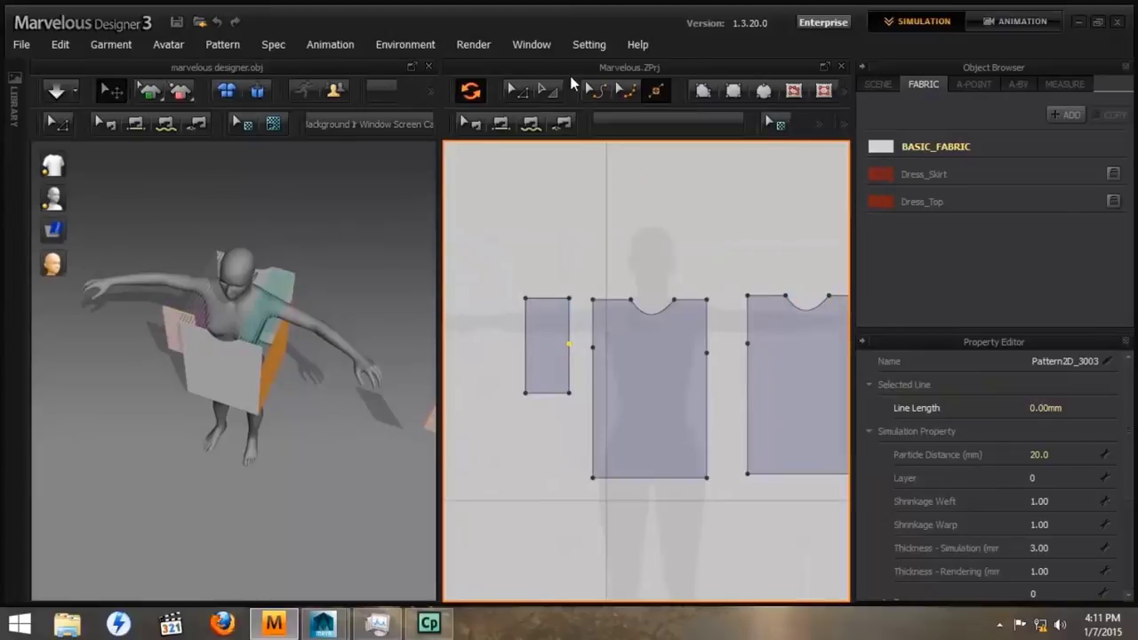
{"action": "left_click", "coordinate": [500, 122]}
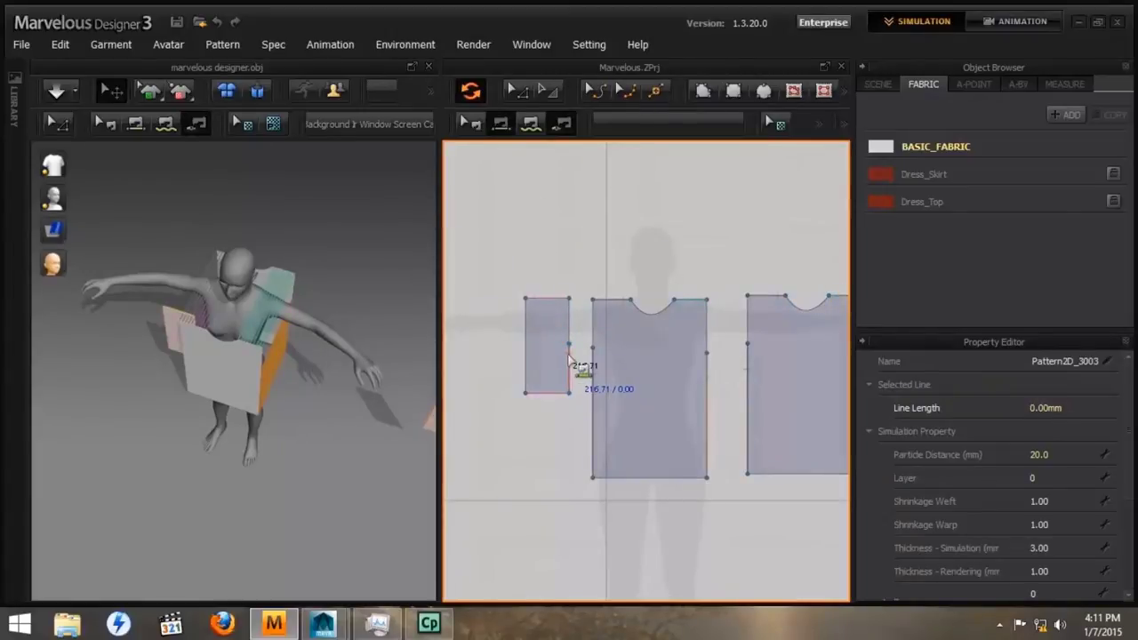
{"action": "left_click", "coordinate": [570, 360]}
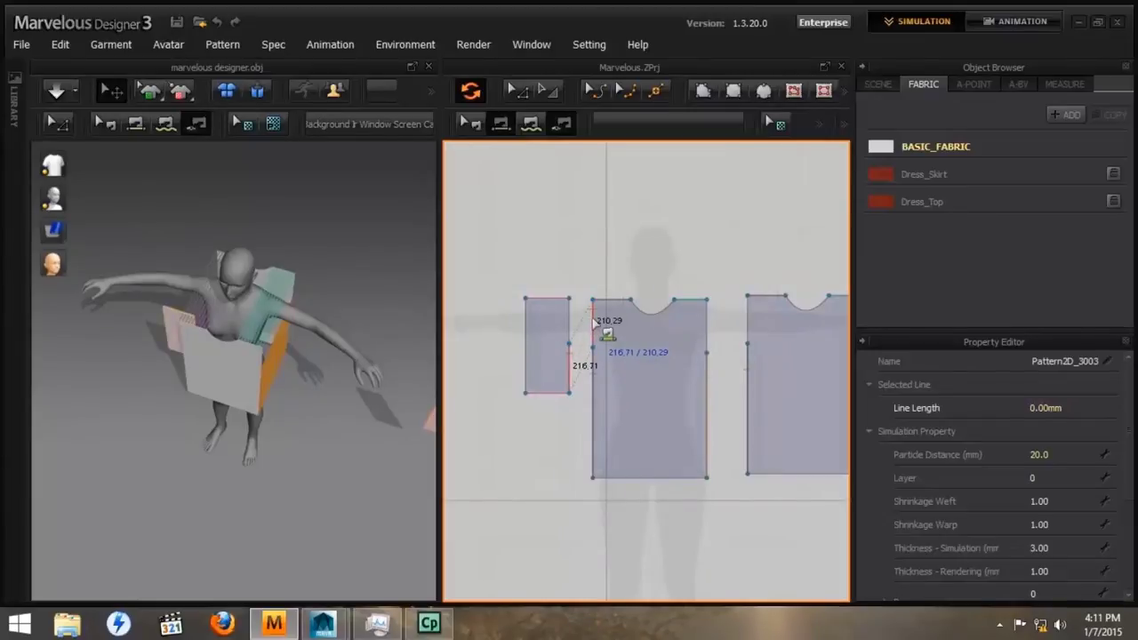
{"action": "left_click", "coordinate": [593, 325]}
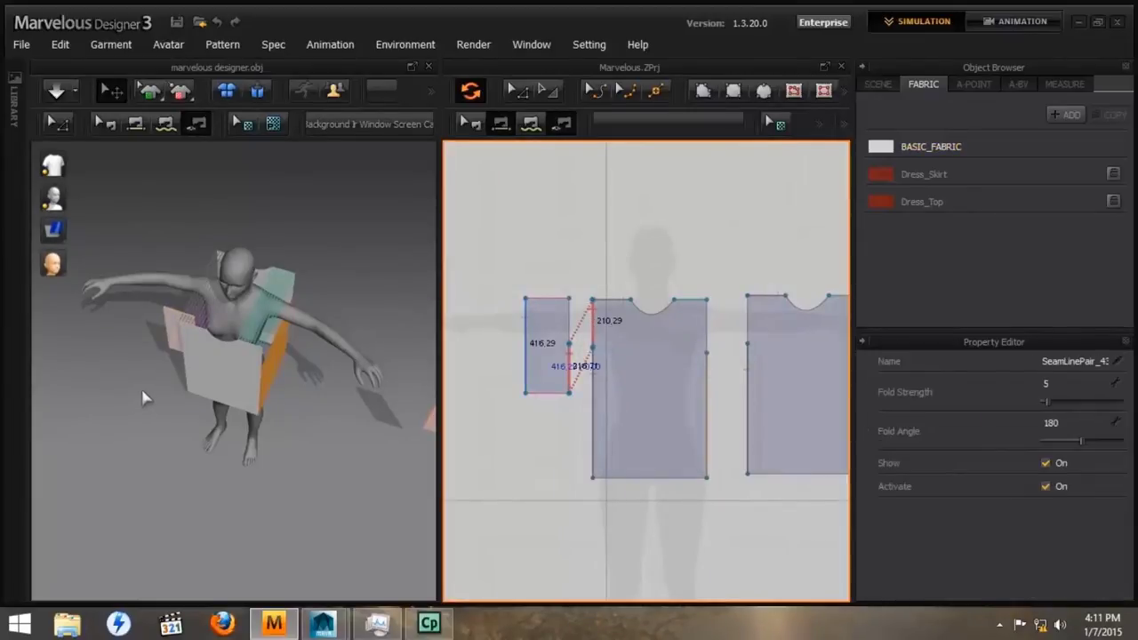
{"action": "right_click_drag", "start_coordinate": [142, 398], "coordinate": [257, 342]}
Rotate the small sleeve piece so it lies flat and horizontal beside the arm
{"action": "scroll", "coordinate": [285, 341], "scroll_direction": "up", "scroll_amount": 8}
{"action": "left_click", "coordinate": [247, 269]}
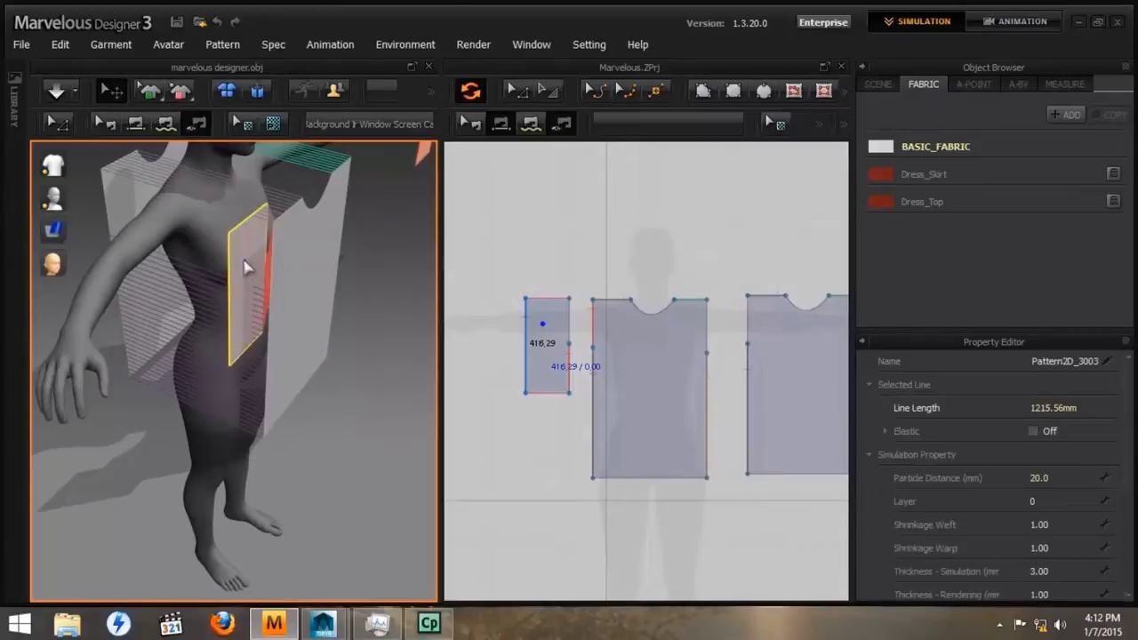
{"action": "right_click_drag", "start_coordinate": [235, 342], "coordinate": [282, 369]}
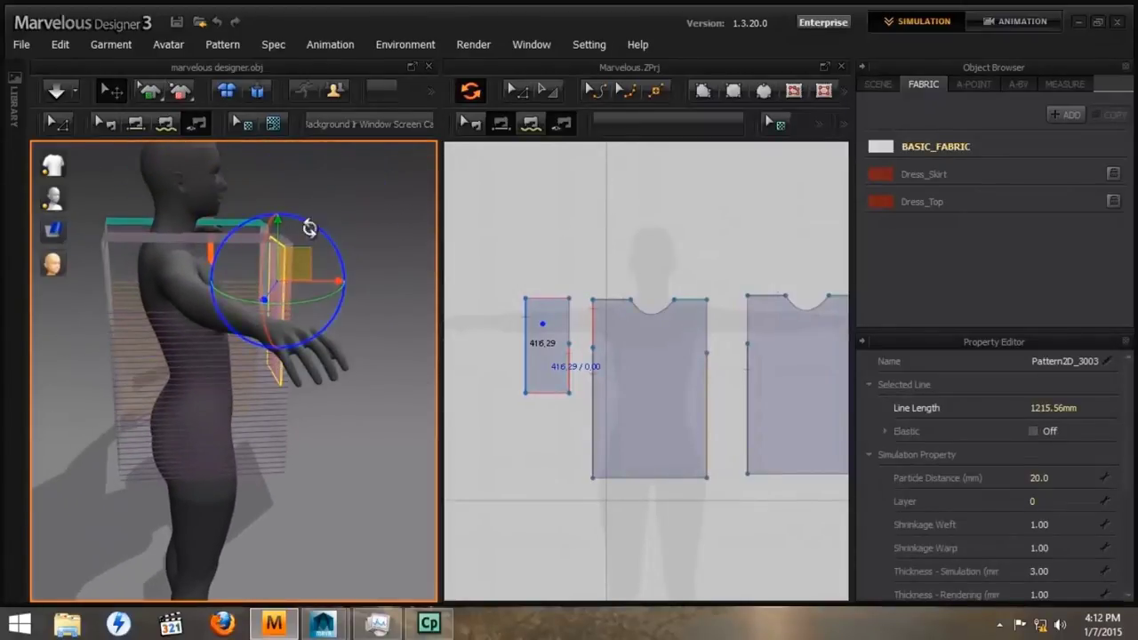
{"action": "left_click_drag", "start_coordinate": [328, 235], "coordinate": [208, 212]}
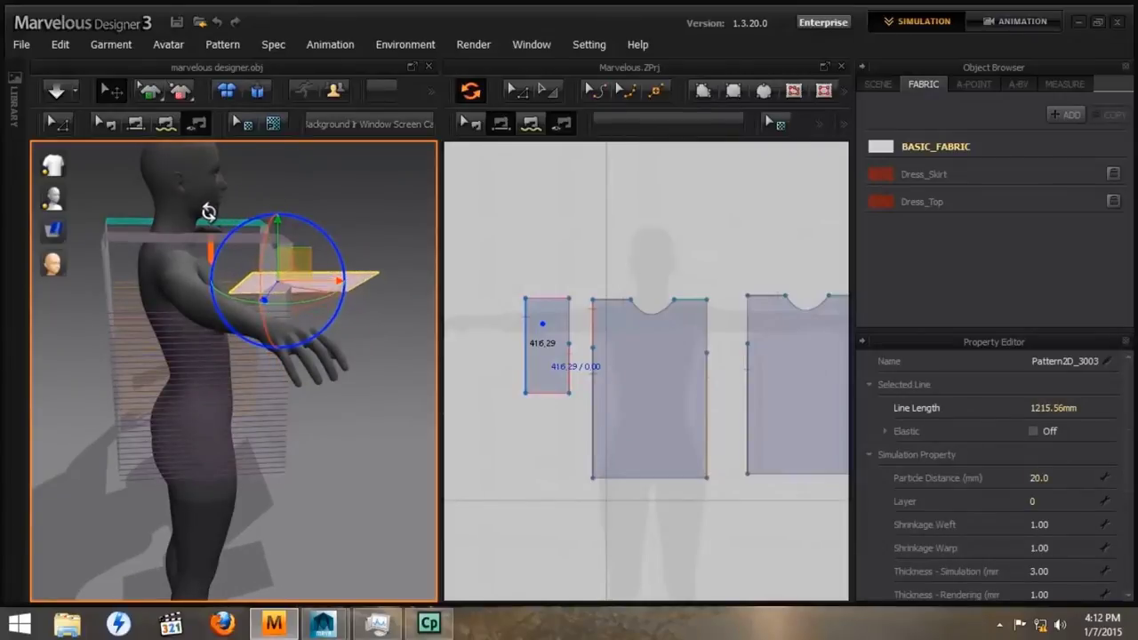
{"action": "left_click_drag", "start_coordinate": [263, 283], "coordinate": [261, 346]}
{"action": "left_click_drag", "start_coordinate": [300, 302], "coordinate": [246, 309]}
{"action": "left_click_drag", "start_coordinate": [315, 225], "coordinate": [328, 249]}
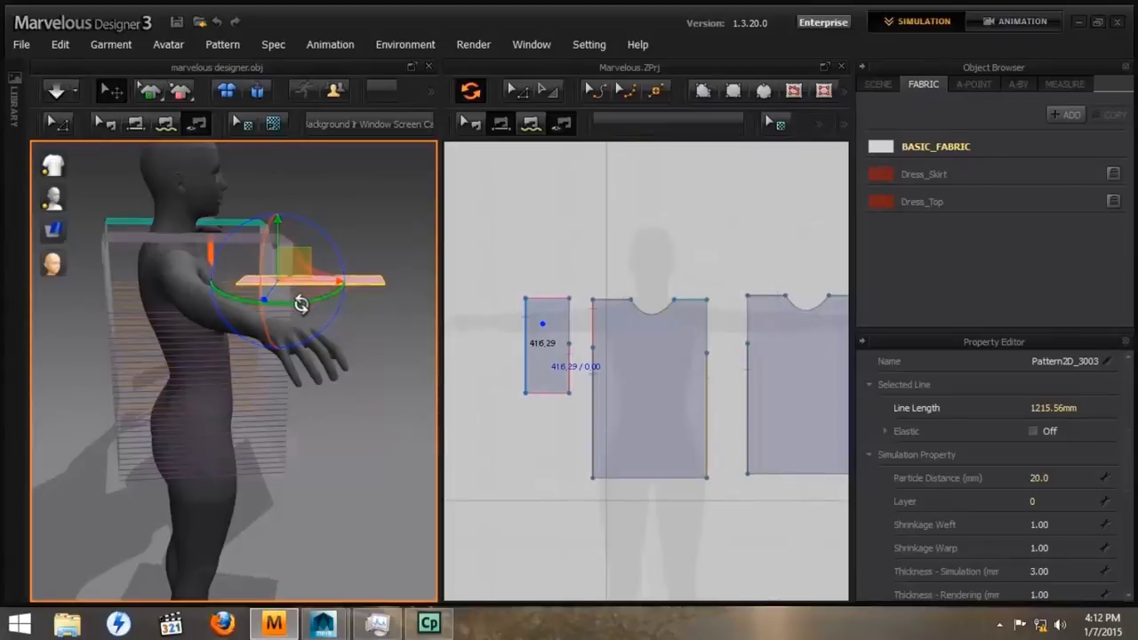
{"action": "left_click_drag", "start_coordinate": [301, 304], "coordinate": [317, 303]}
{"action": "right_click_drag", "start_coordinate": [320, 300], "coordinate": [276, 265]}
Raise the piece to shoulder height and slide it outward level with the upper arm
{"action": "left_click_drag", "start_coordinate": [271, 253], "coordinate": [271, 186]}
{"action": "left_click_drag", "start_coordinate": [317, 233], "coordinate": [216, 238]}
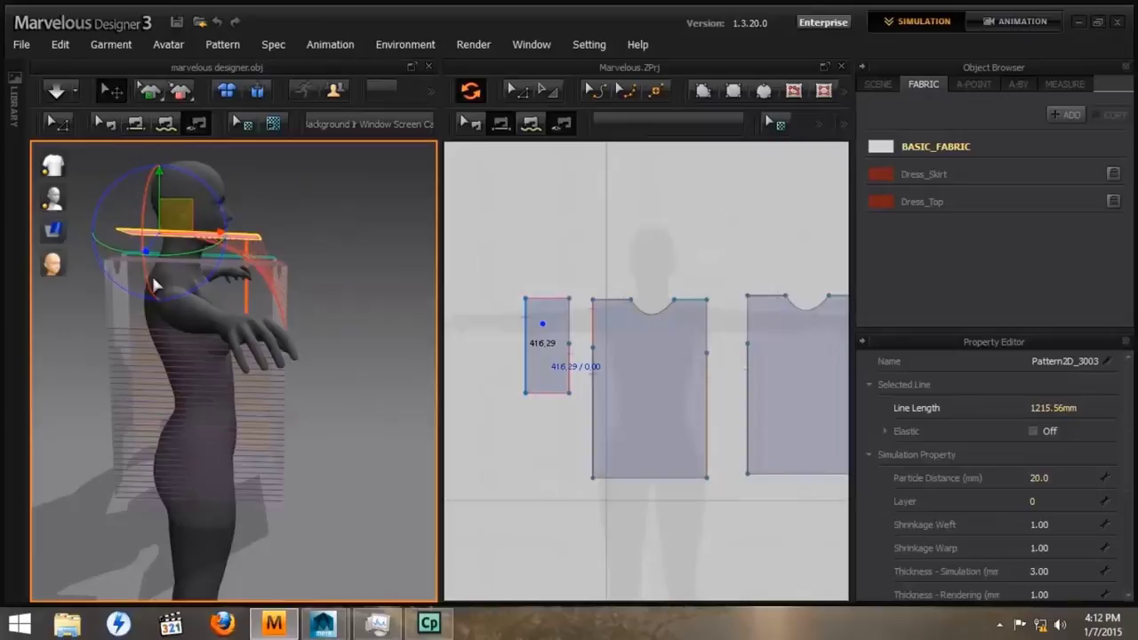
{"action": "right_click_drag", "start_coordinate": [151, 273], "coordinate": [254, 386]}
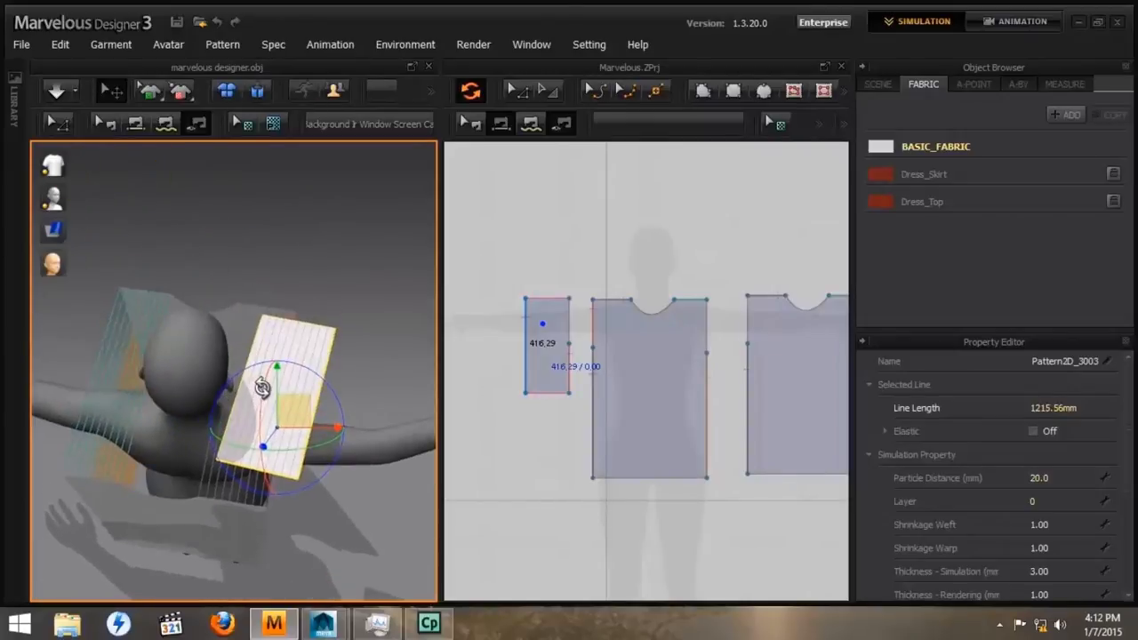
{"action": "left_click_drag", "start_coordinate": [329, 431], "coordinate": [369, 432]}
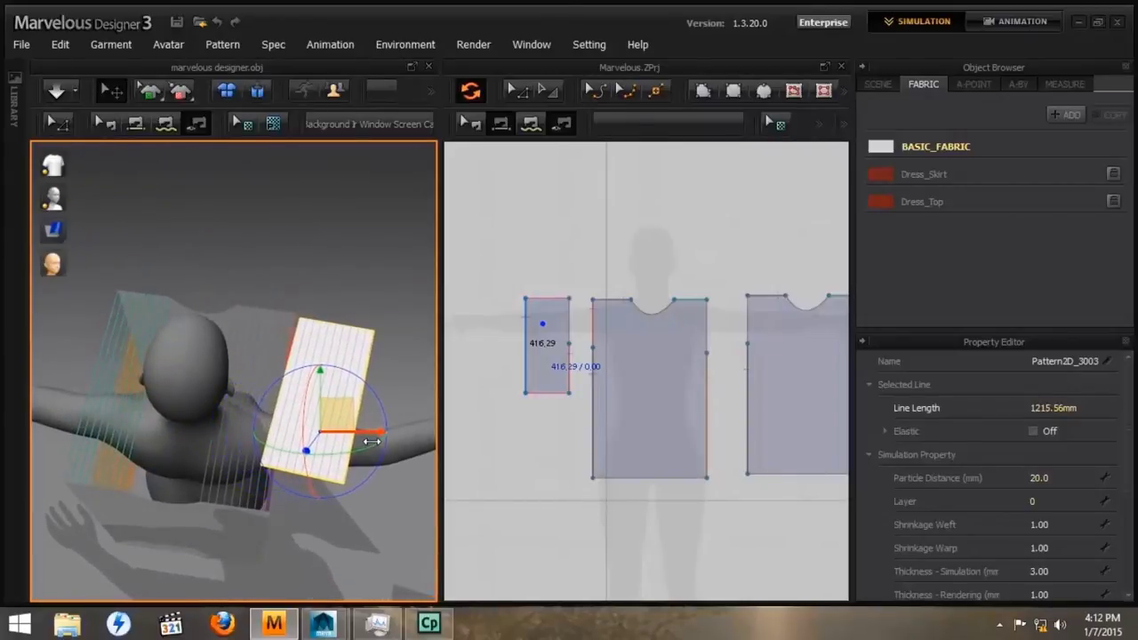
{"action": "right_click_drag", "start_coordinate": [284, 490], "coordinate": [163, 322]}
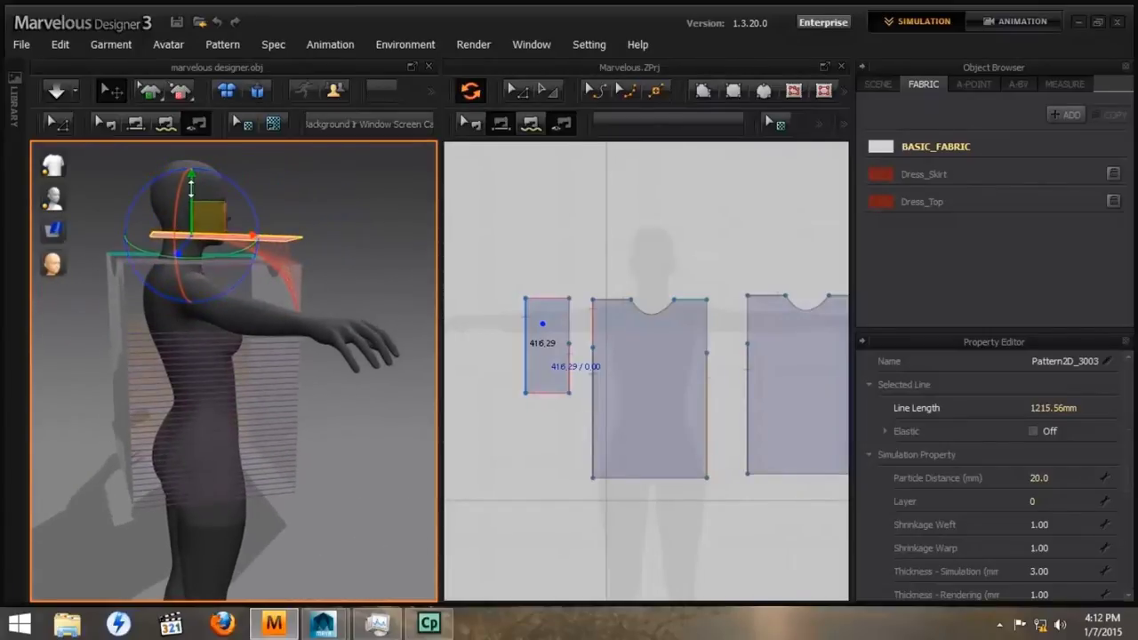
{"action": "left_click_drag", "start_coordinate": [191, 184], "coordinate": [191, 210]}
{"action": "right_click_drag", "start_coordinate": [200, 294], "coordinate": [249, 400]}
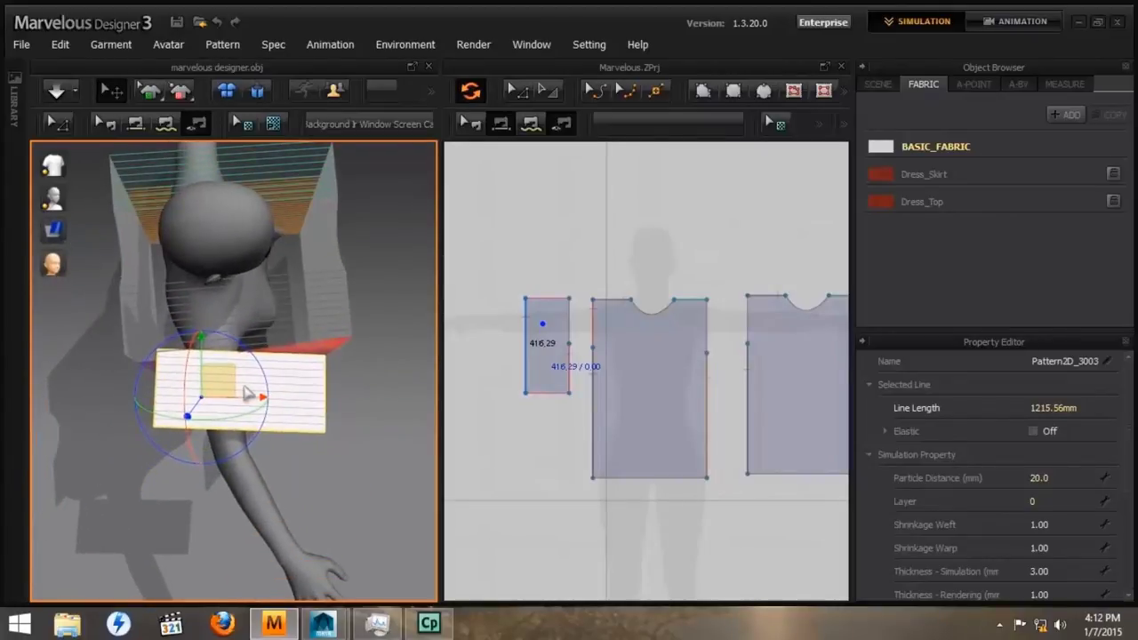
{"action": "left_click_drag", "start_coordinate": [253, 395], "coordinate": [218, 395]}
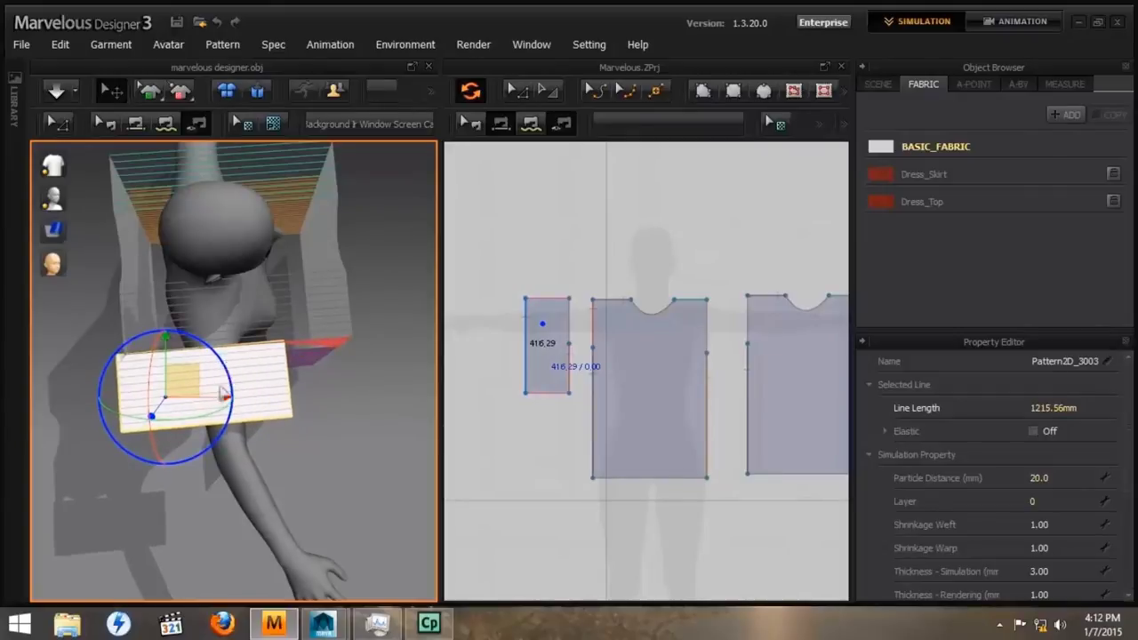
{"action": "right_click_drag", "start_coordinate": [218, 396], "coordinate": [179, 320]}
{"action": "right_click_drag", "start_coordinate": [206, 270], "coordinate": [294, 436]}
Sew the small piece's right edge to the right piece's left edge and inspect it in 3D
{"action": "left_click", "coordinate": [270, 424]}
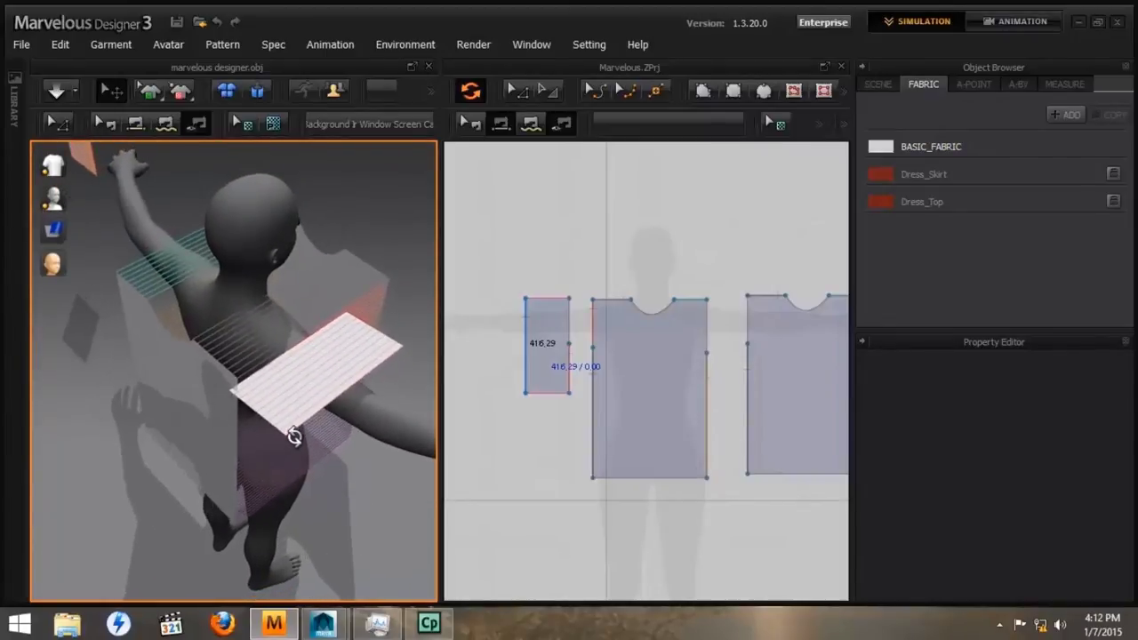
{"action": "left_click", "coordinate": [570, 338]}
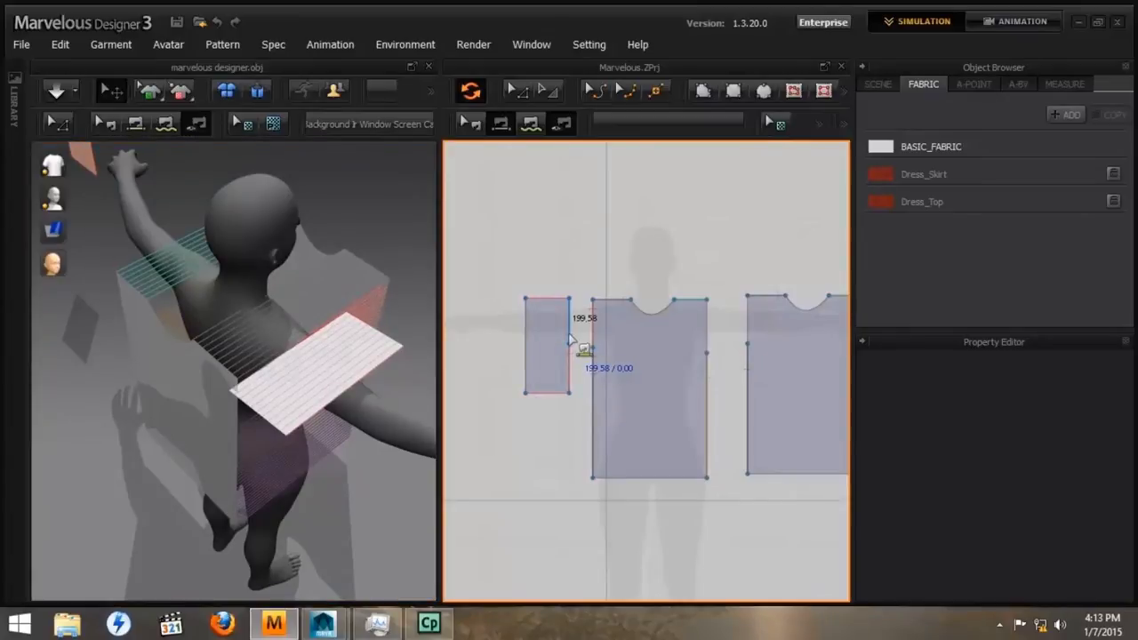
{"action": "left_click", "coordinate": [751, 344]}
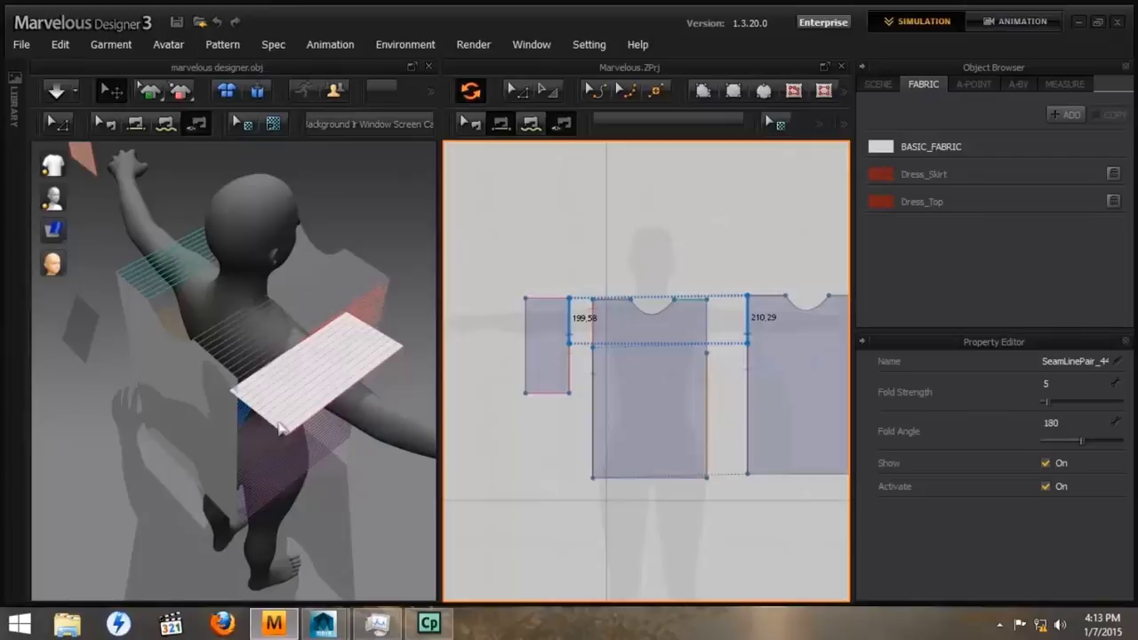
{"action": "right_click_drag", "start_coordinate": [283, 430], "coordinate": [185, 358]}
{"action": "right_click_drag", "start_coordinate": [92, 289], "coordinate": [234, 291]}
{"action": "scroll", "coordinate": [240, 325], "scroll_direction": "up", "scroll_amount": 5}
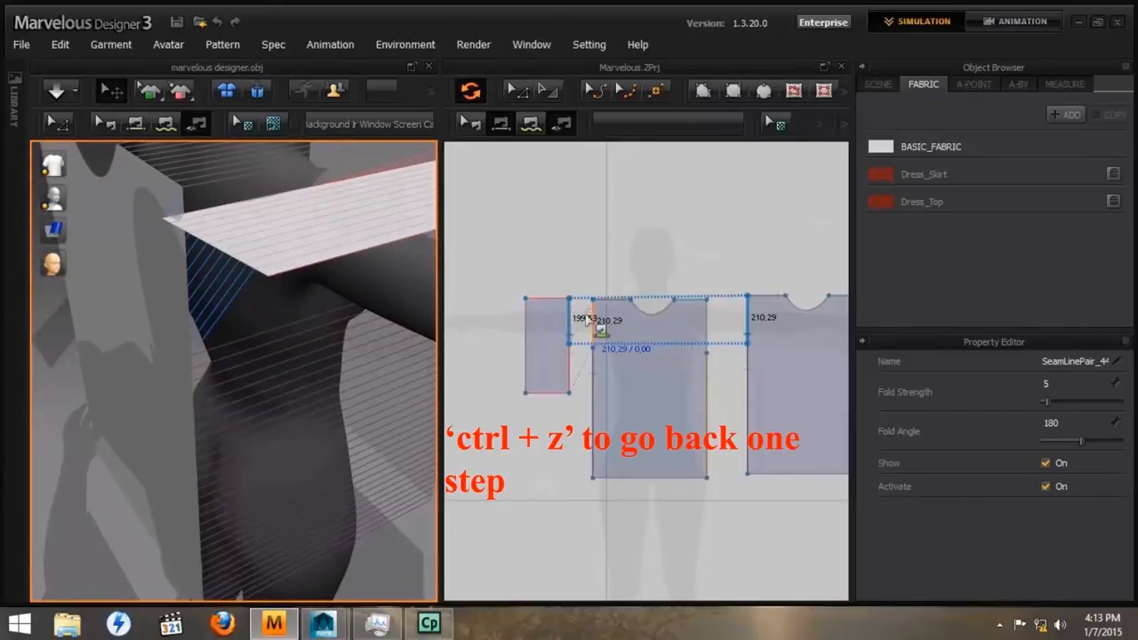
Undo that seam and re-sew the 199.58 segment to the back panel's 210.29 edge
{"action": "key", "text": "ctrl+z"}
{"action": "right_click_drag", "start_coordinate": [327, 272], "coordinate": [382, 312]}
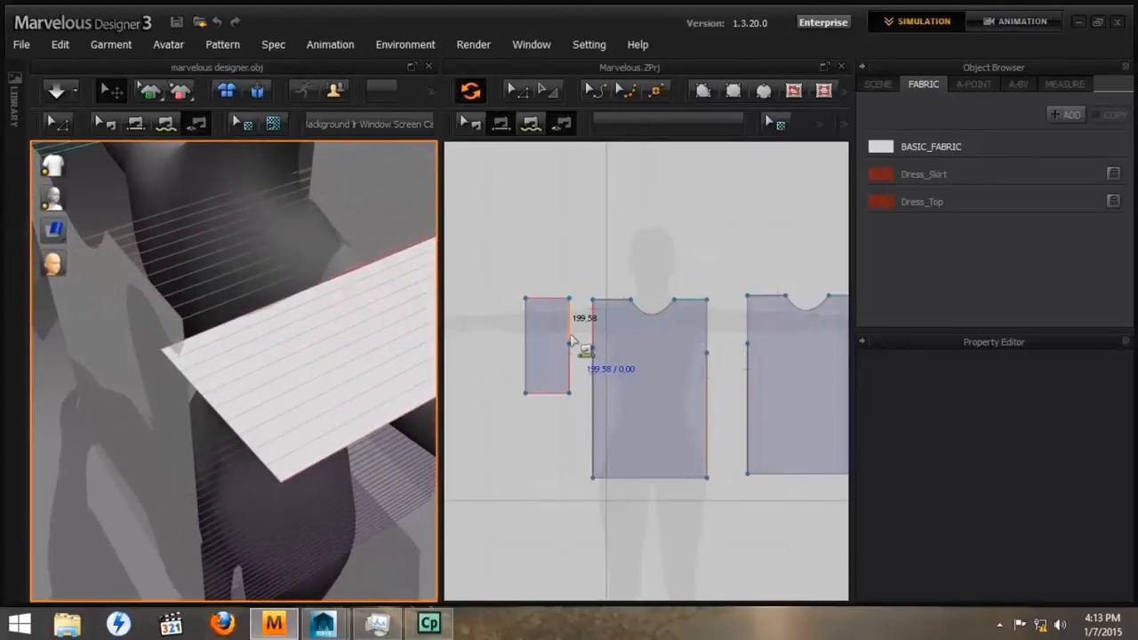
{"action": "left_click", "coordinate": [571, 341]}
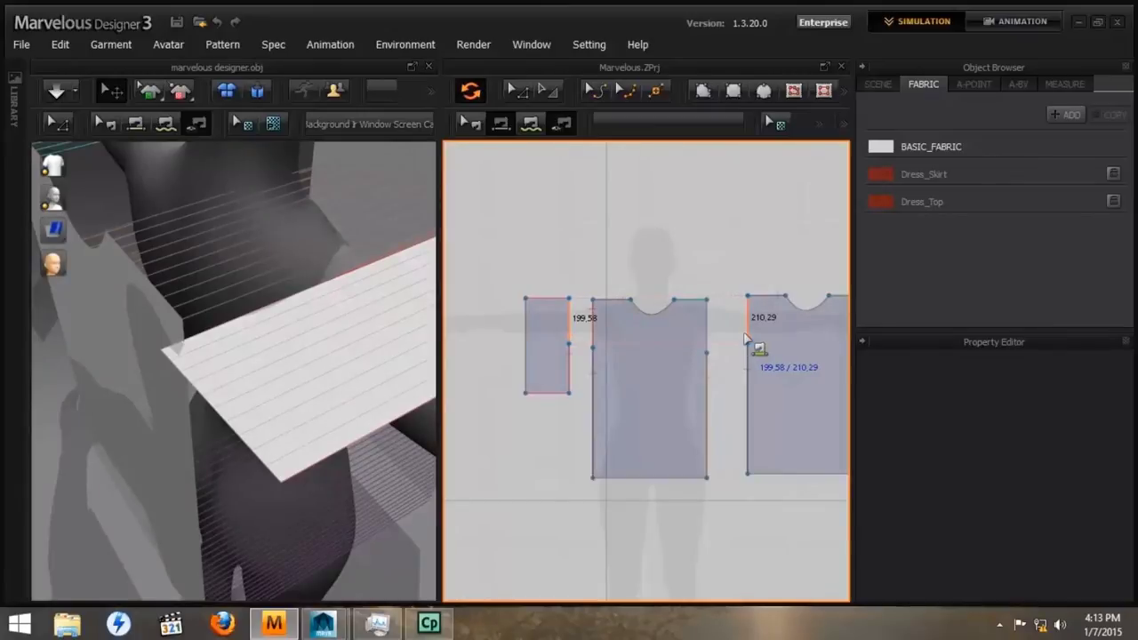
{"action": "left_click", "coordinate": [747, 325]}
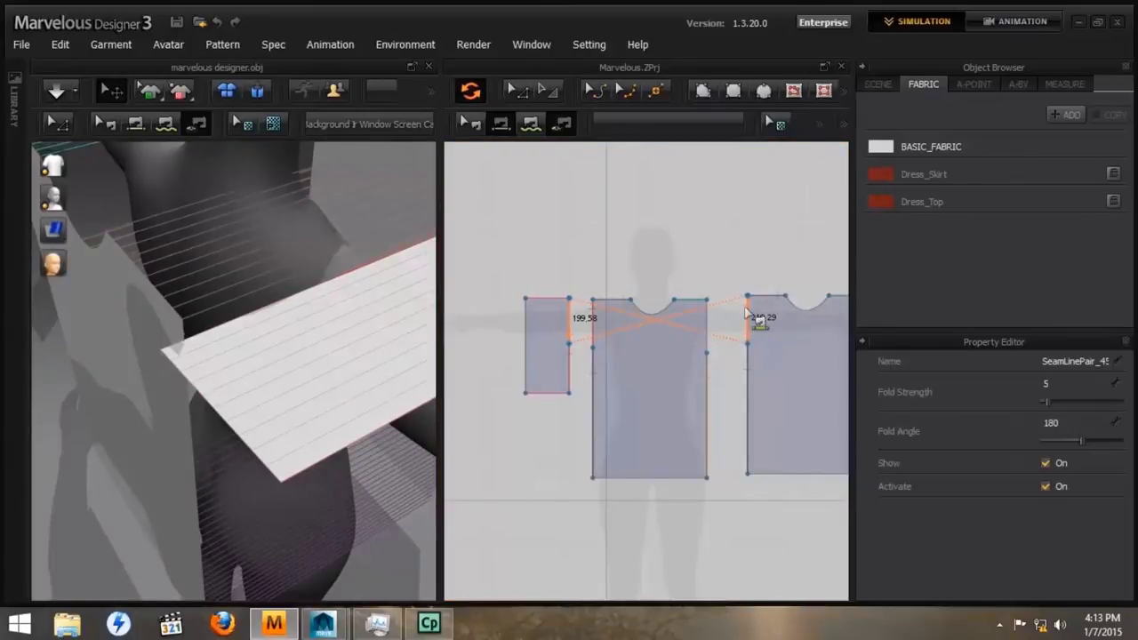
{"action": "scroll", "coordinate": [213, 383], "scroll_direction": "up", "scroll_amount": 6}
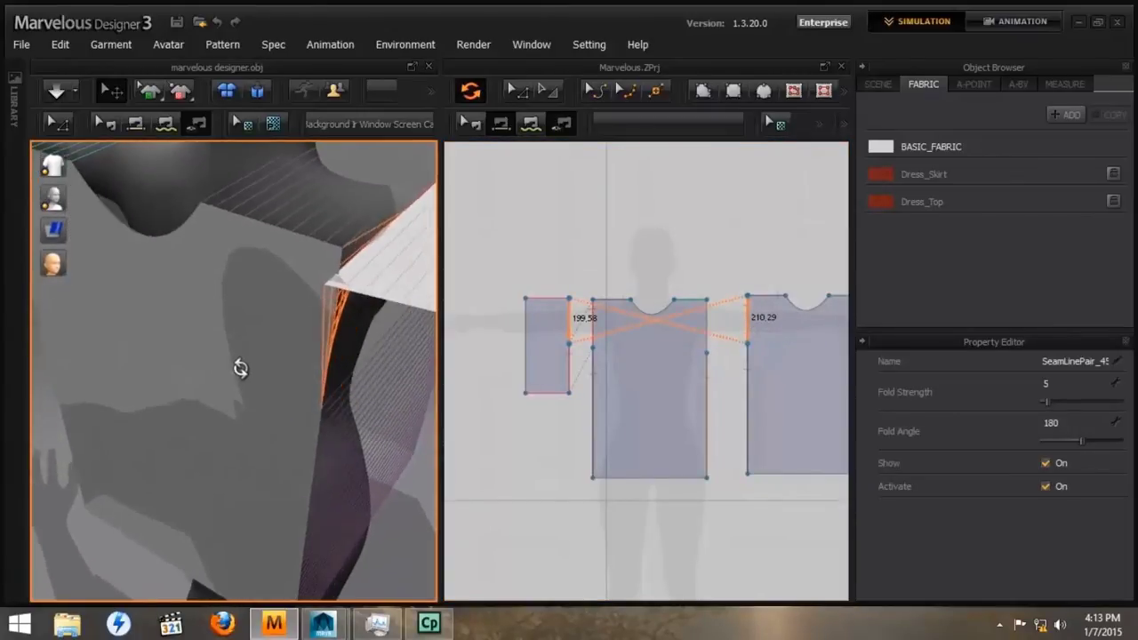
{"action": "scroll", "coordinate": [187, 365], "scroll_direction": "down", "scroll_amount": 6}
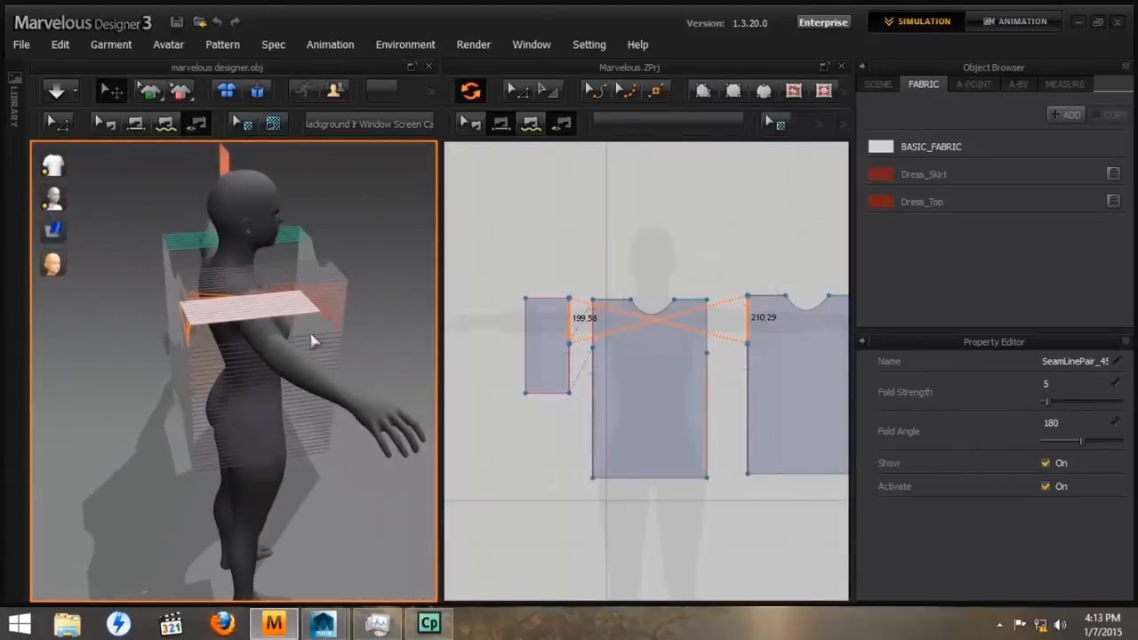
Select the small rectangular piece Pattern2D_3003 and rotate it until it lies horizontal
{"action": "right_click_drag", "start_coordinate": [312, 335], "coordinate": [70, 360]}
{"action": "left_click", "coordinate": [353, 444]}
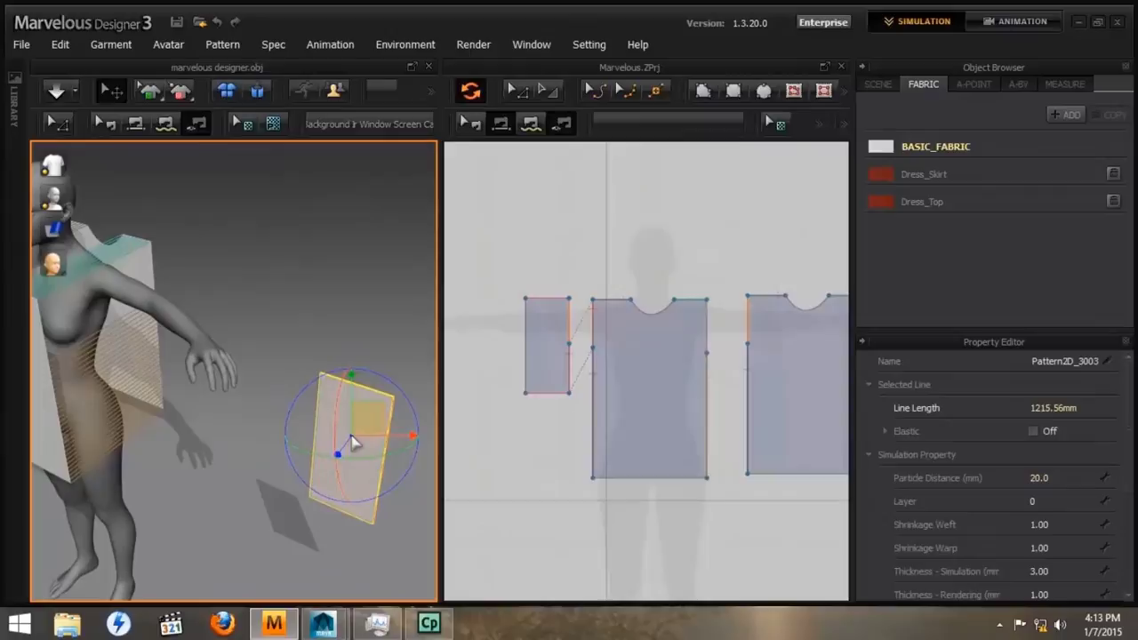
{"action": "right_click_drag", "start_coordinate": [358, 459], "coordinate": [252, 448]}
{"action": "right_click_drag", "start_coordinate": [129, 436], "coordinate": [223, 356]}
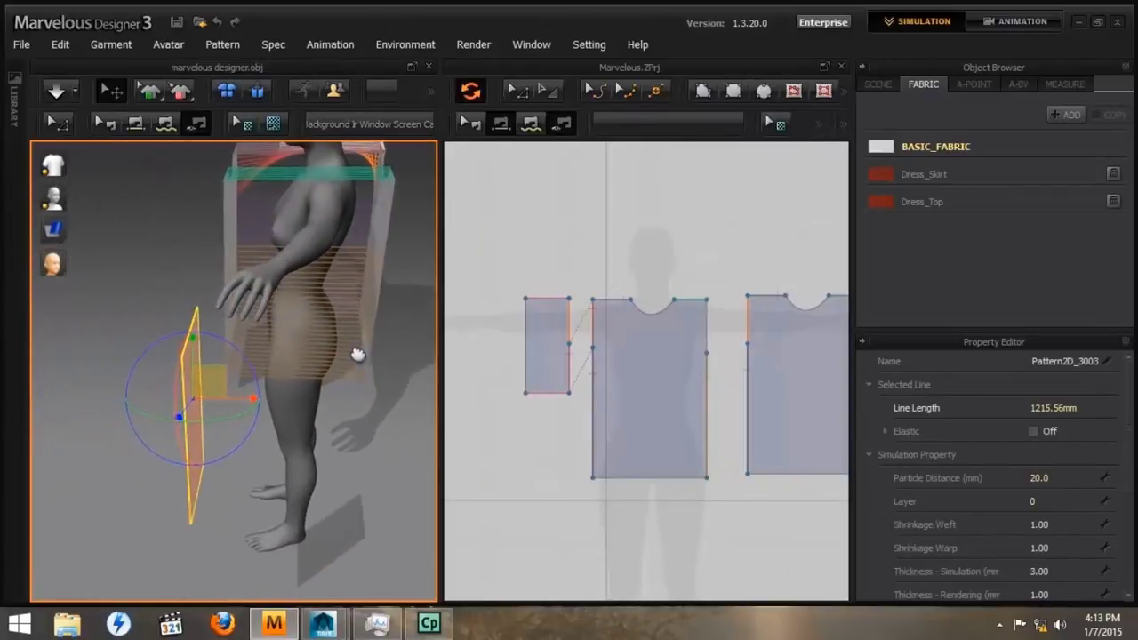
{"action": "left_click_drag", "start_coordinate": [219, 335], "coordinate": [172, 404]}
{"action": "left_click_drag", "start_coordinate": [174, 365], "coordinate": [180, 382]}
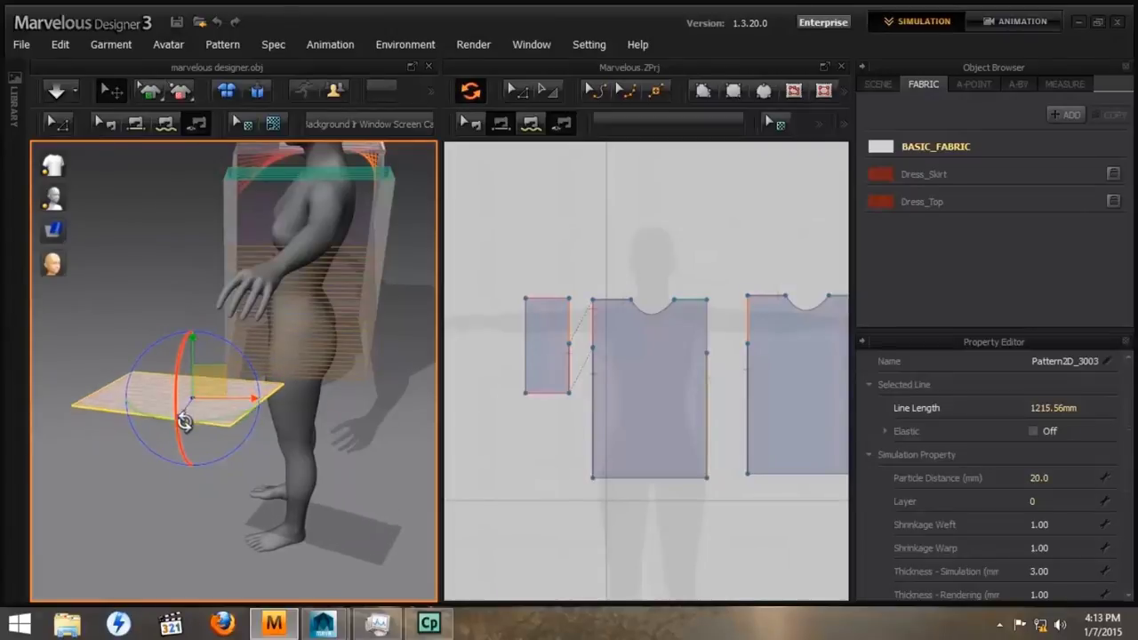
{"action": "left_click_drag", "start_coordinate": [184, 421], "coordinate": [179, 147]}
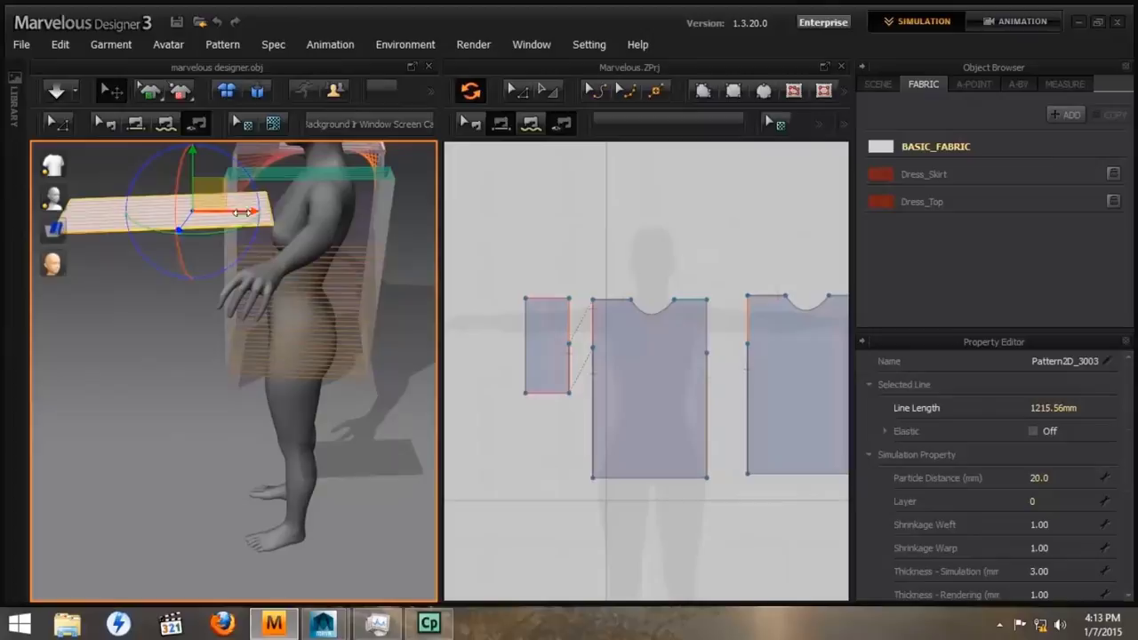
Slide the flat piece along the red and green axes onto the avatar's shoulder
{"action": "left_click_drag", "start_coordinate": [241, 211], "coordinate": [355, 218]}
{"action": "right_click_drag", "start_coordinate": [183, 287], "coordinate": [218, 312]}
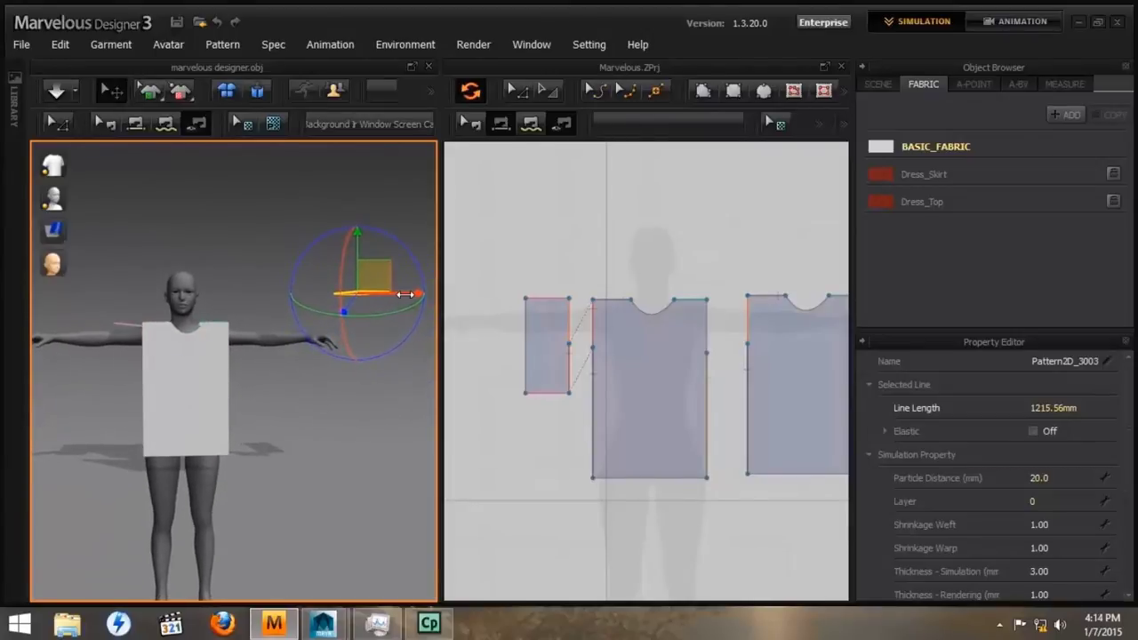
{"action": "left_click_drag", "start_coordinate": [408, 292], "coordinate": [283, 293]}
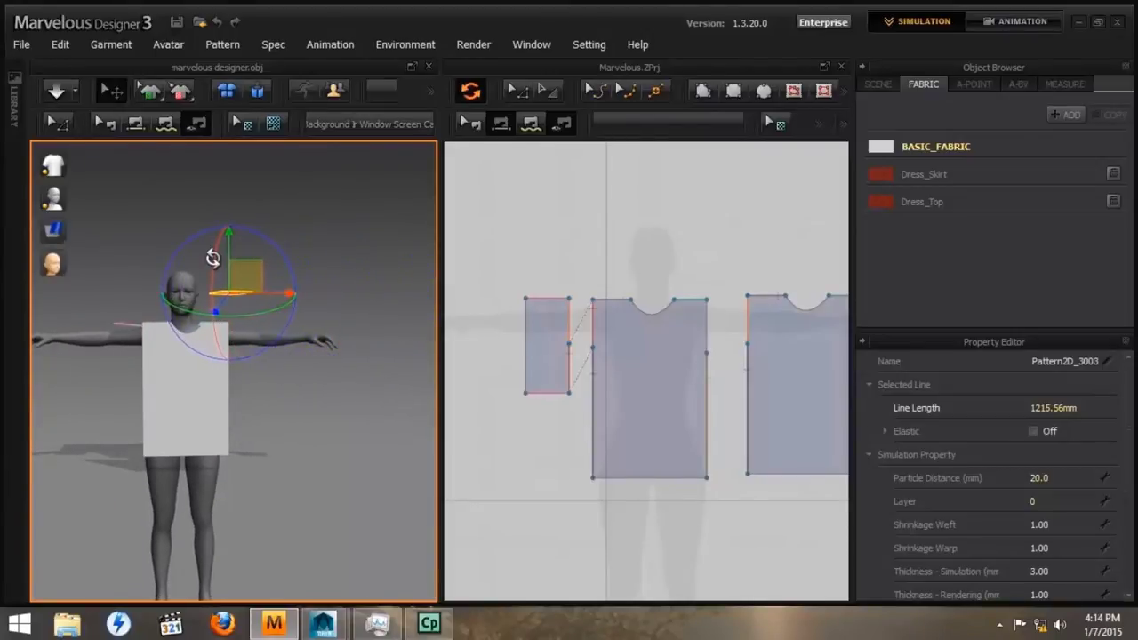
{"action": "left_click_drag", "start_coordinate": [230, 238], "coordinate": [230, 269]}
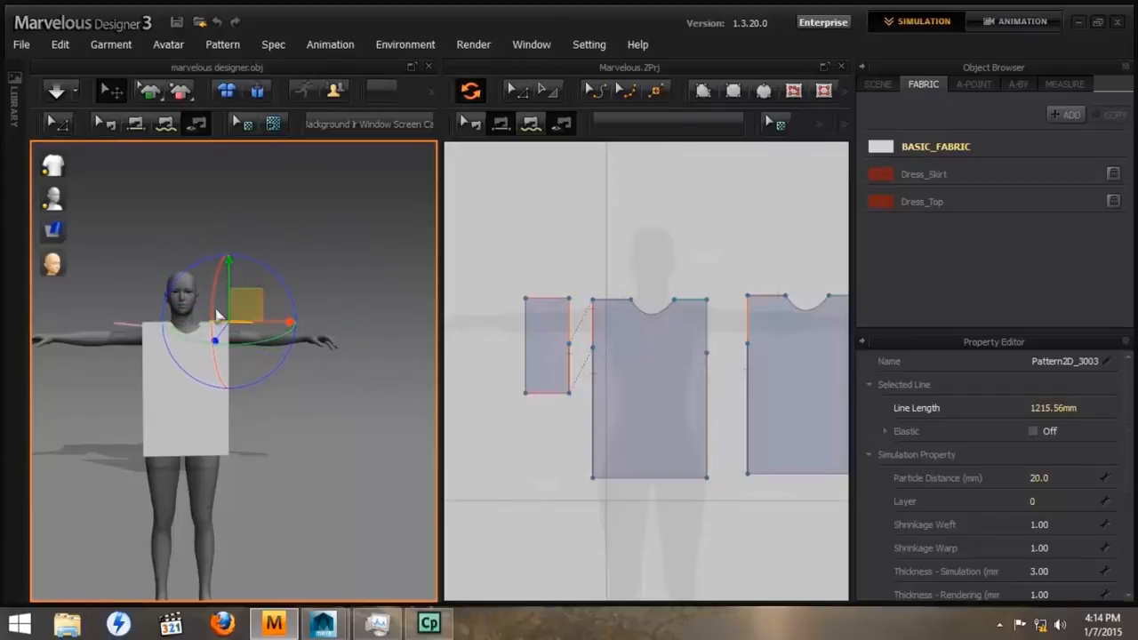
{"action": "mouse_move", "coordinate": [219, 315]}
{"action": "right_mouse_down"}
{"action": "mouse_move", "coordinate": [172, 414]}
{"action": "mouse_move", "coordinate": [204, 429]}
{"action": "mouse_move", "coordinate": [234, 367]}
{"action": "mouse_move", "coordinate": [223, 338]}
{"action": "right_mouse_up"}
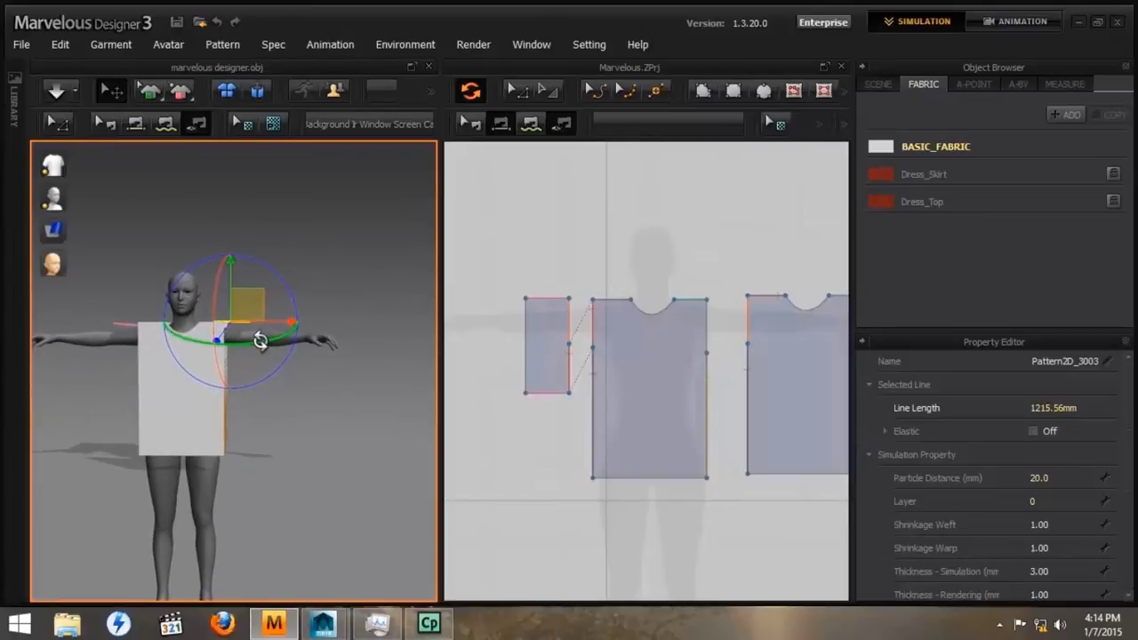
{"action": "right_click_drag", "start_coordinate": [253, 341], "coordinate": [271, 357]}
{"action": "scroll", "coordinate": [273, 364], "scroll_direction": "up", "scroll_amount": 6}
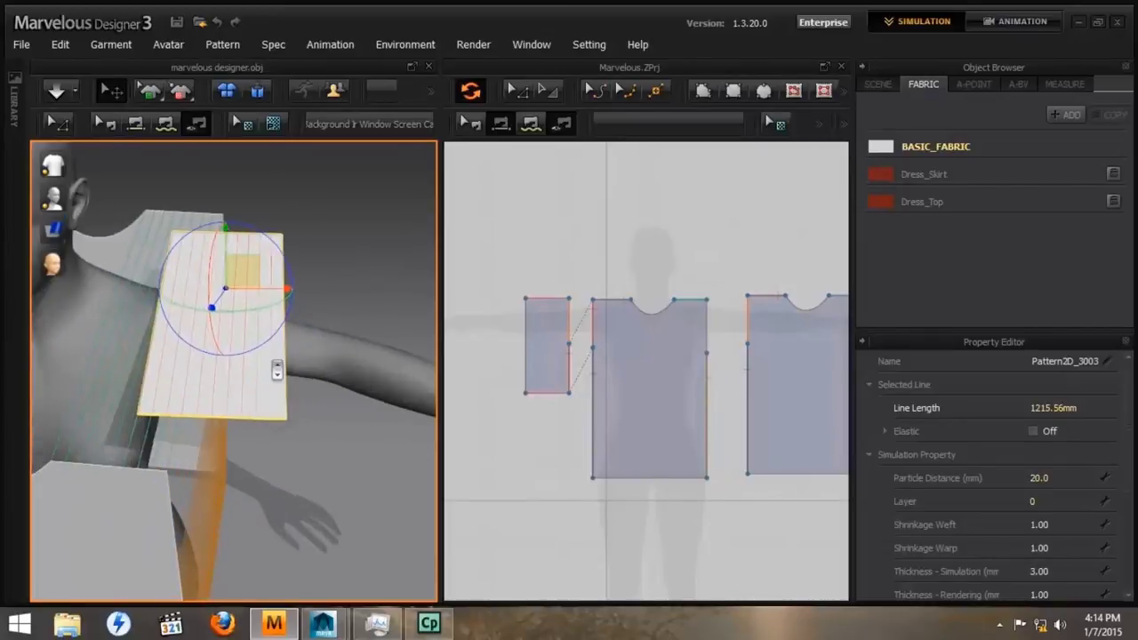
{"action": "right_click_drag", "start_coordinate": [243, 397], "coordinate": [145, 380]}
{"action": "right_click_drag", "start_coordinate": [729, 406], "coordinate": [525, 424]}
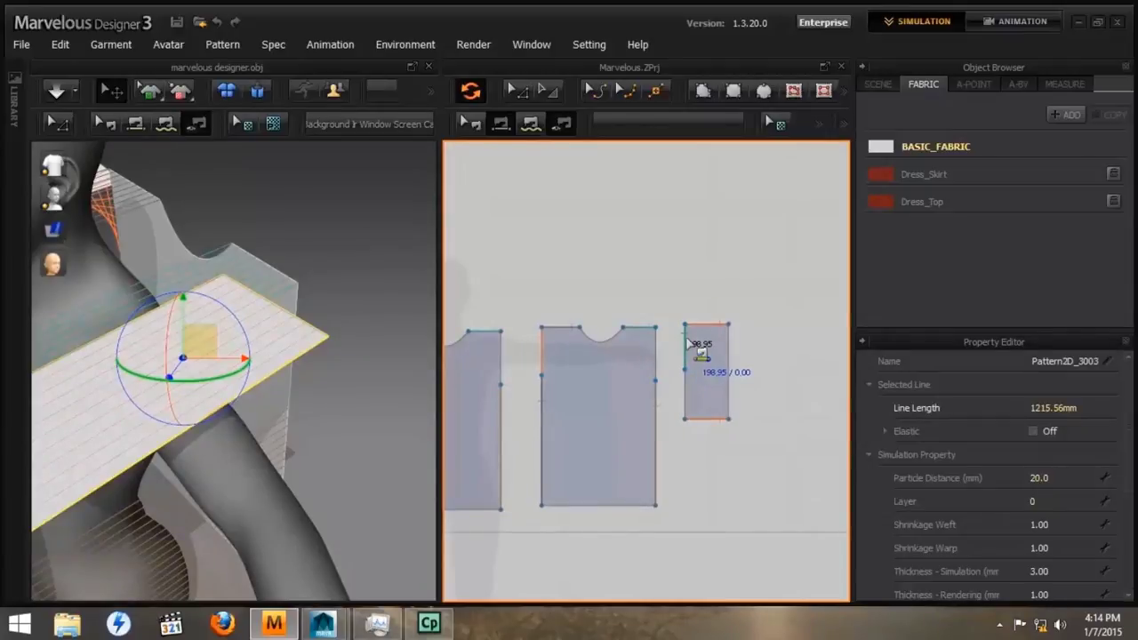
Sew the small piece's left edge to the middle body piece, undoing and redoing the first attempt
{"action": "left_click", "coordinate": [692, 341]}
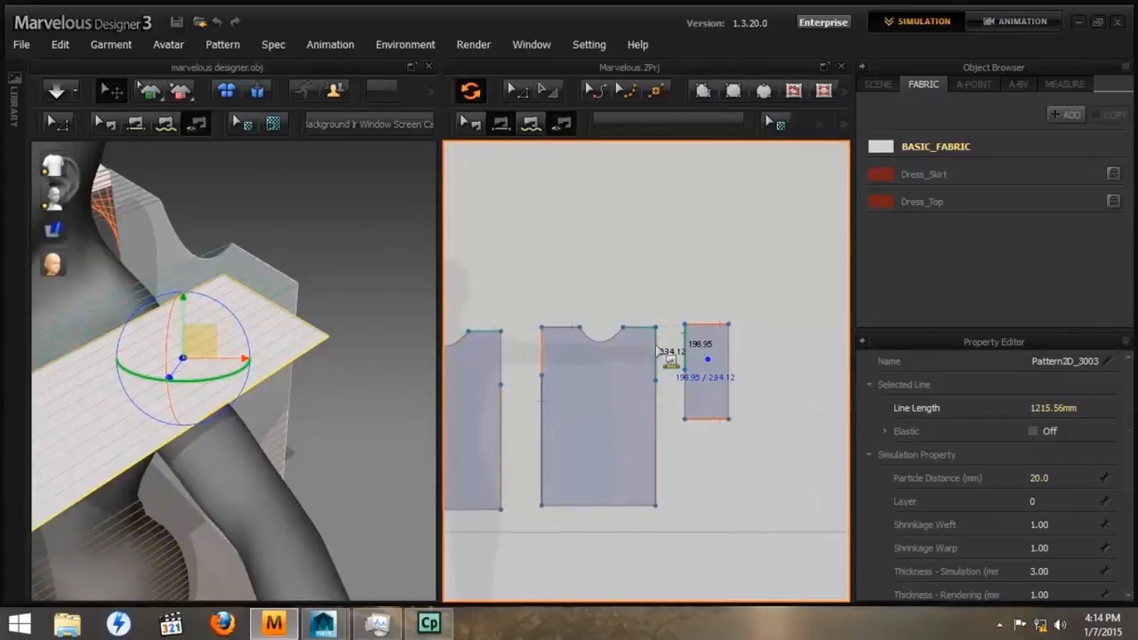
{"action": "left_click", "coordinate": [658, 363]}
{"action": "right_click_drag", "start_coordinate": [355, 423], "coordinate": [277, 364]}
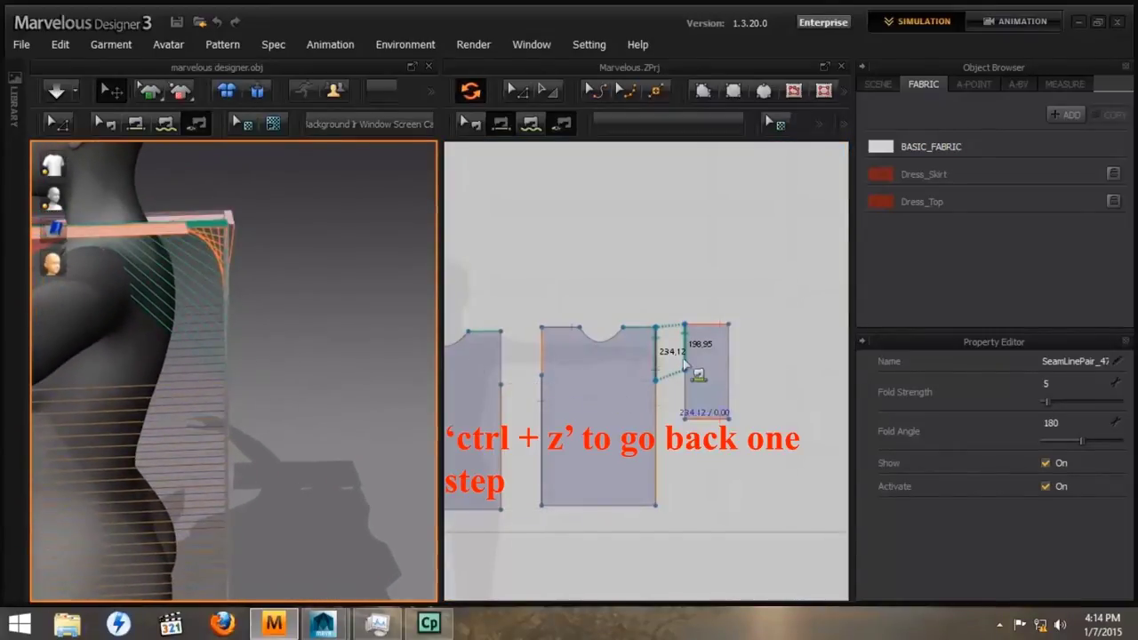
{"action": "key", "text": "ctrl+z"}
{"action": "left_click", "coordinate": [689, 342]}
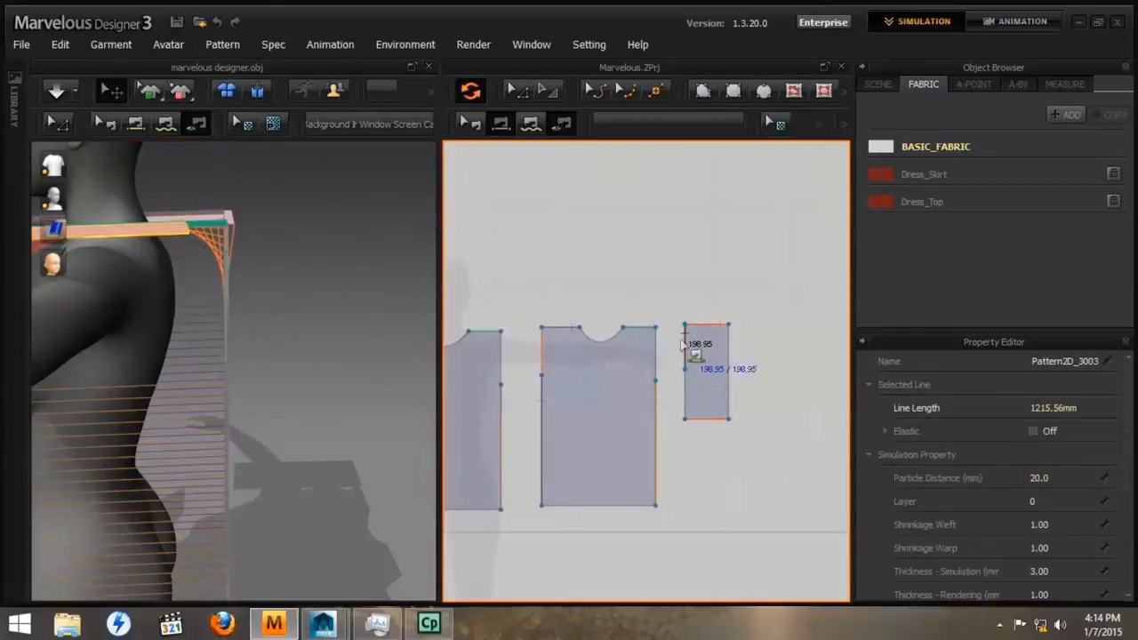
{"action": "left_click", "coordinate": [657, 380]}
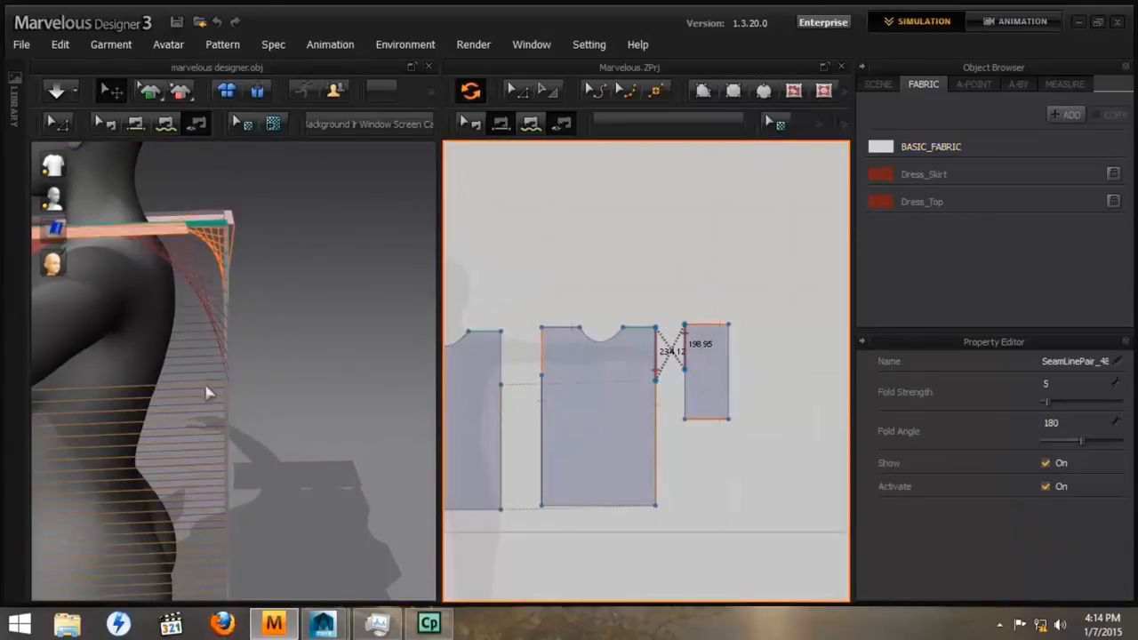
{"action": "right_click_drag", "start_coordinate": [208, 394], "coordinate": [238, 408]}
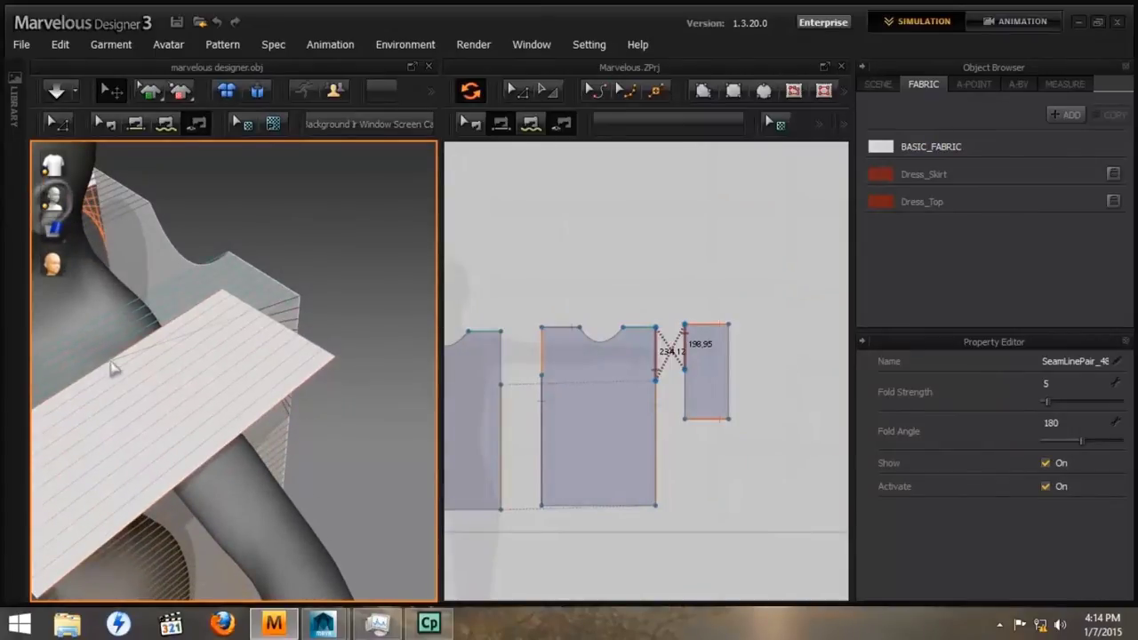
{"action": "right_click_drag", "start_coordinate": [287, 432], "coordinate": [241, 408]}
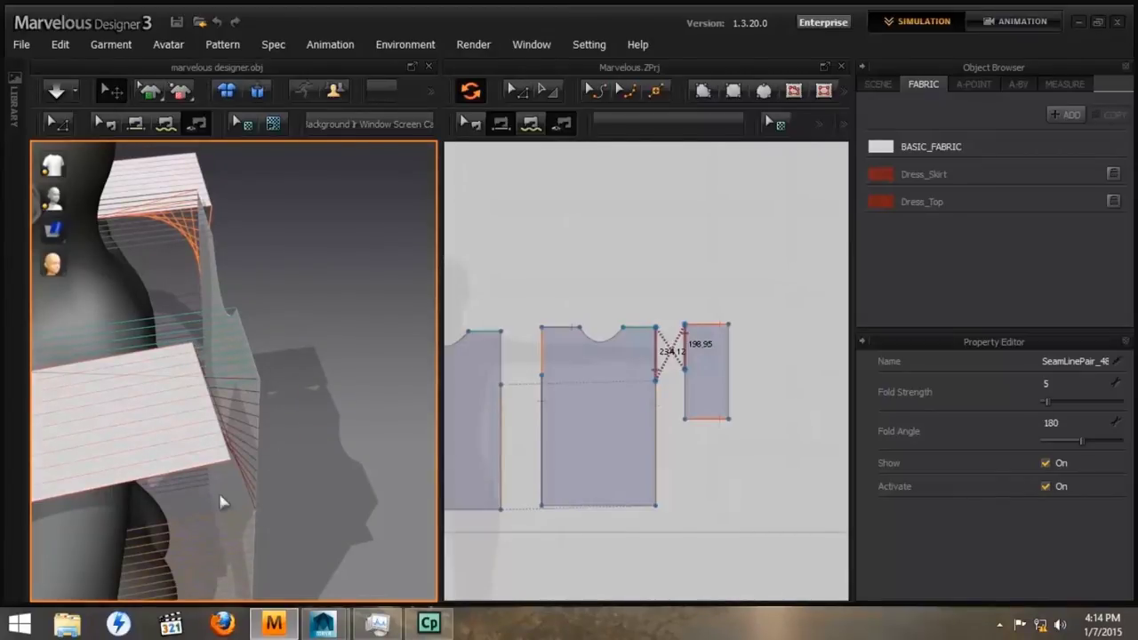
{"action": "right_click_drag", "start_coordinate": [182, 487], "coordinate": [206, 411]}
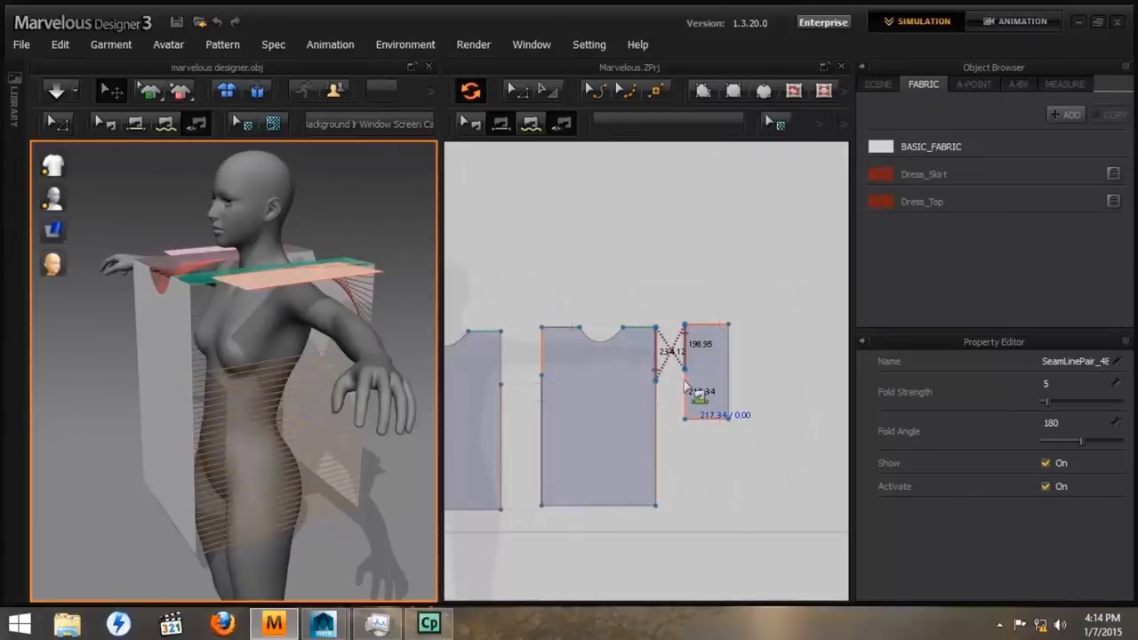
Sew the small piece's lower edge to the left body piece's side edge
{"action": "left_click", "coordinate": [685, 384]}
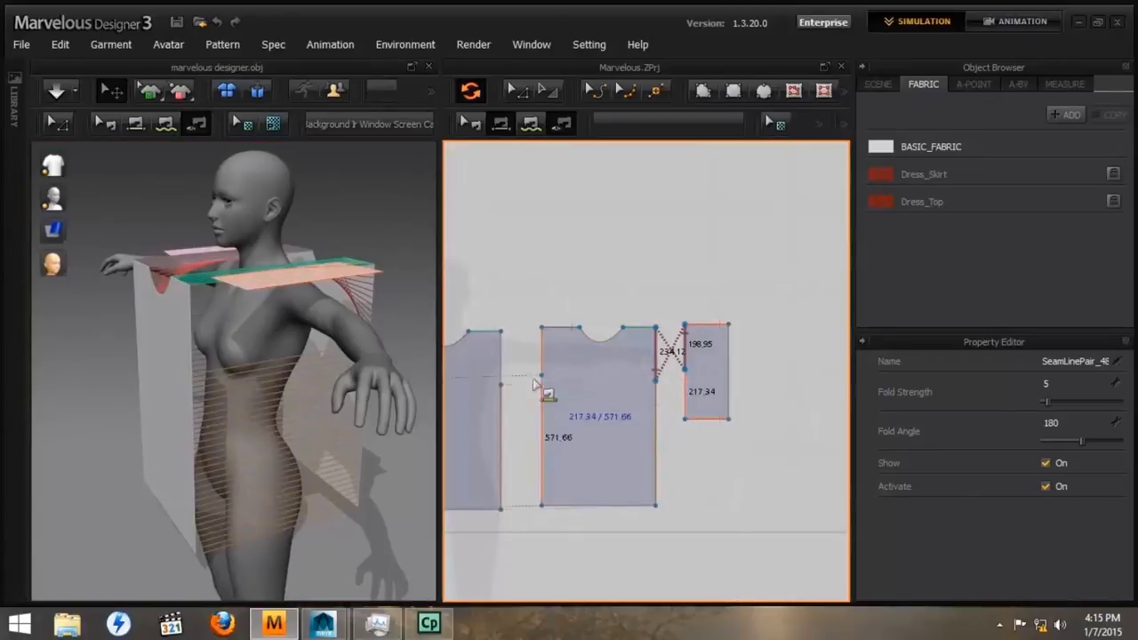
{"action": "left_click", "coordinate": [504, 348]}
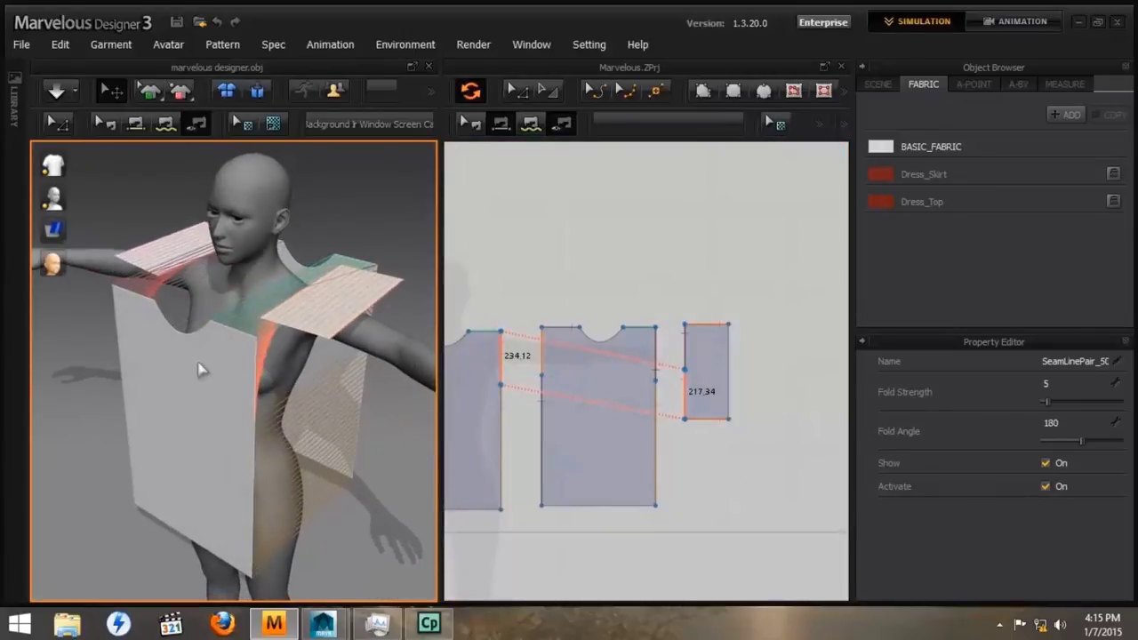
{"action": "scroll", "coordinate": [303, 377], "scroll_direction": "up", "scroll_amount": 4}
{"action": "right_click_drag", "start_coordinate": [303, 378], "coordinate": [223, 326]}
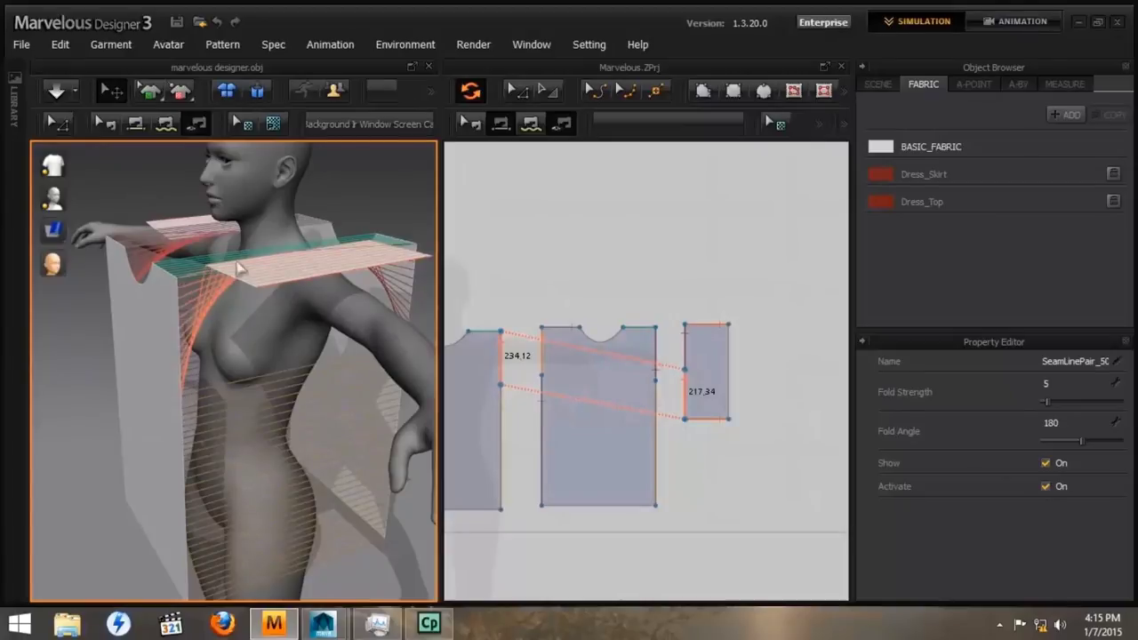
{"action": "scroll", "coordinate": [294, 387], "scroll_direction": "down", "scroll_amount": 2}
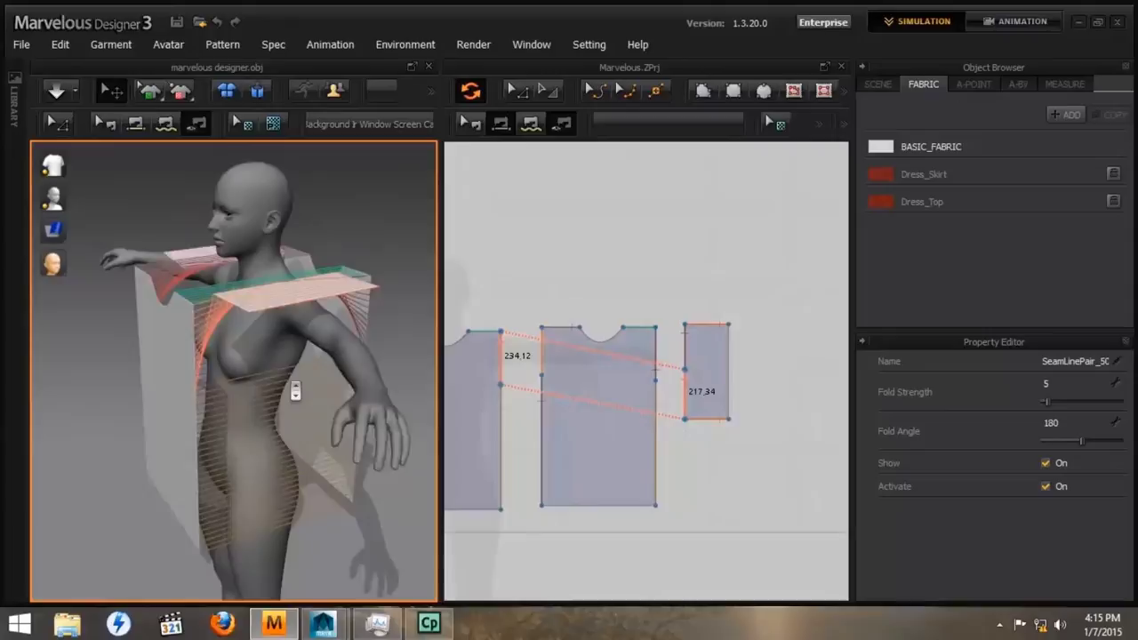
{"action": "scroll", "coordinate": [294, 386], "scroll_direction": "up", "scroll_amount": 3}
{"action": "scroll", "coordinate": [295, 383], "scroll_direction": "down", "scroll_amount": 5}
{"action": "mouse_move", "coordinate": [294, 382]}
{"action": "right_mouse_down"}
{"action": "mouse_move", "coordinate": [155, 346]}
{"action": "mouse_move", "coordinate": [315, 411]}
{"action": "mouse_move", "coordinate": [299, 385]}
{"action": "right_mouse_up"}
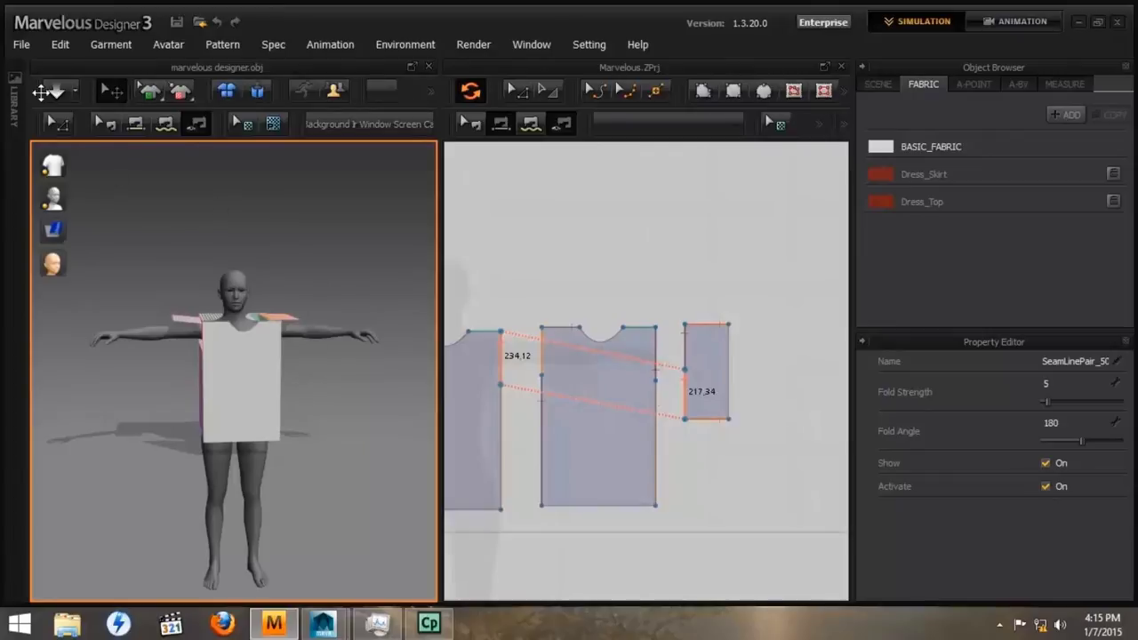
Run the simulation and orbit around the draped white T-shirt
{"action": "left_click", "coordinate": [57, 93]}
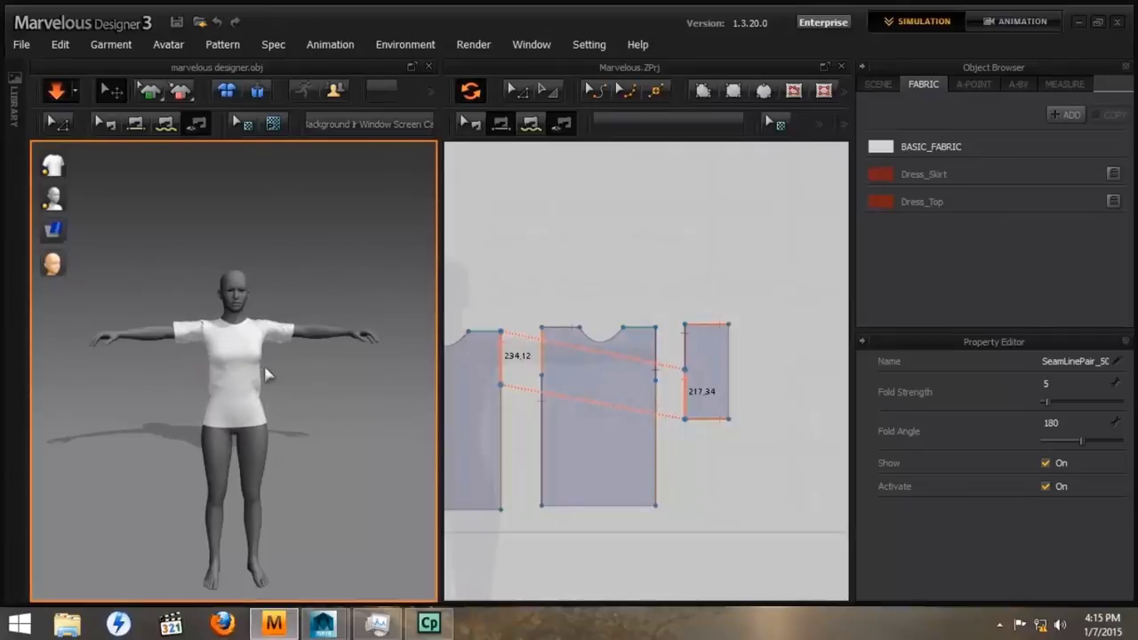
{"action": "scroll", "coordinate": [252, 359], "scroll_direction": "up", "scroll_amount": 3}
{"action": "scroll", "coordinate": [252, 355], "scroll_direction": "down", "scroll_amount": 2}
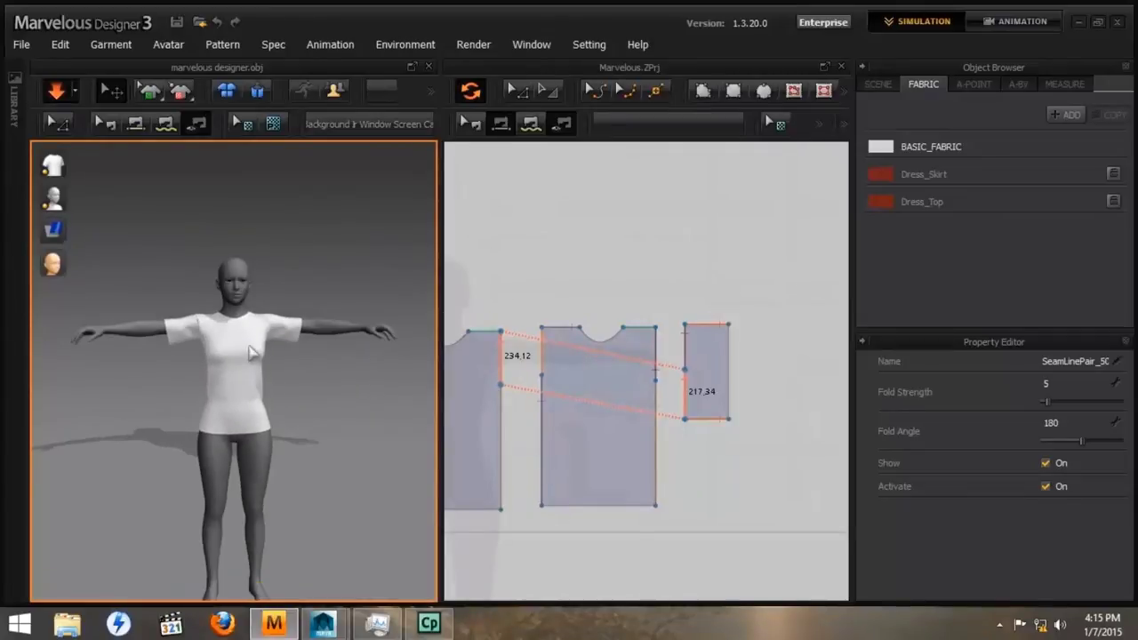
{"action": "scroll", "coordinate": [258, 352], "scroll_direction": "up", "scroll_amount": 3}
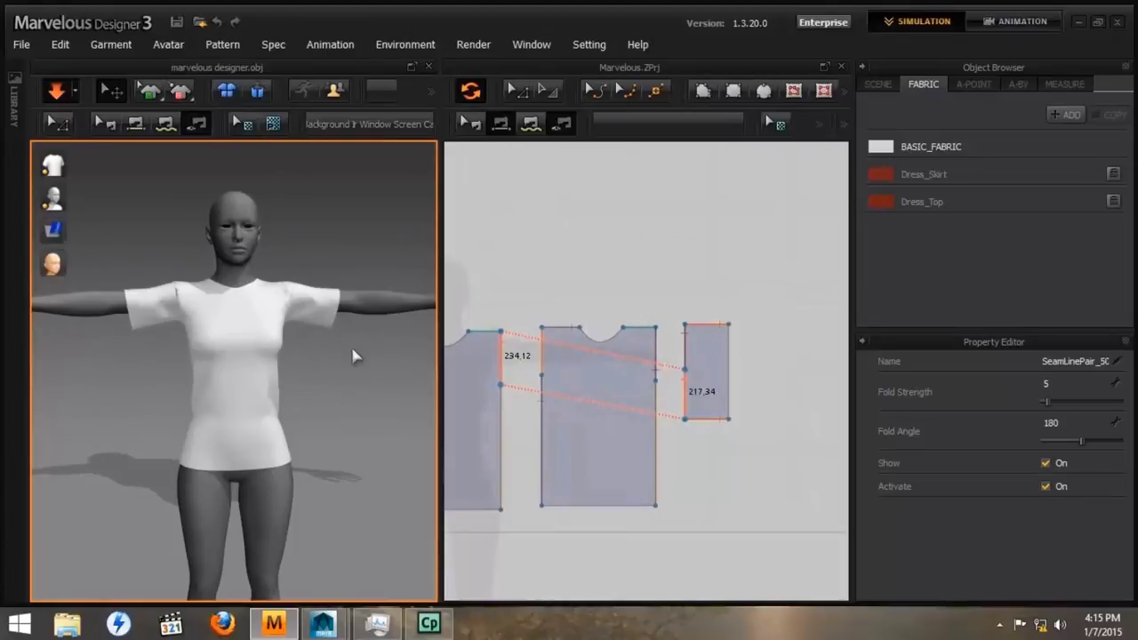
{"action": "right_click_drag", "start_coordinate": [353, 356], "coordinate": [68, 385]}
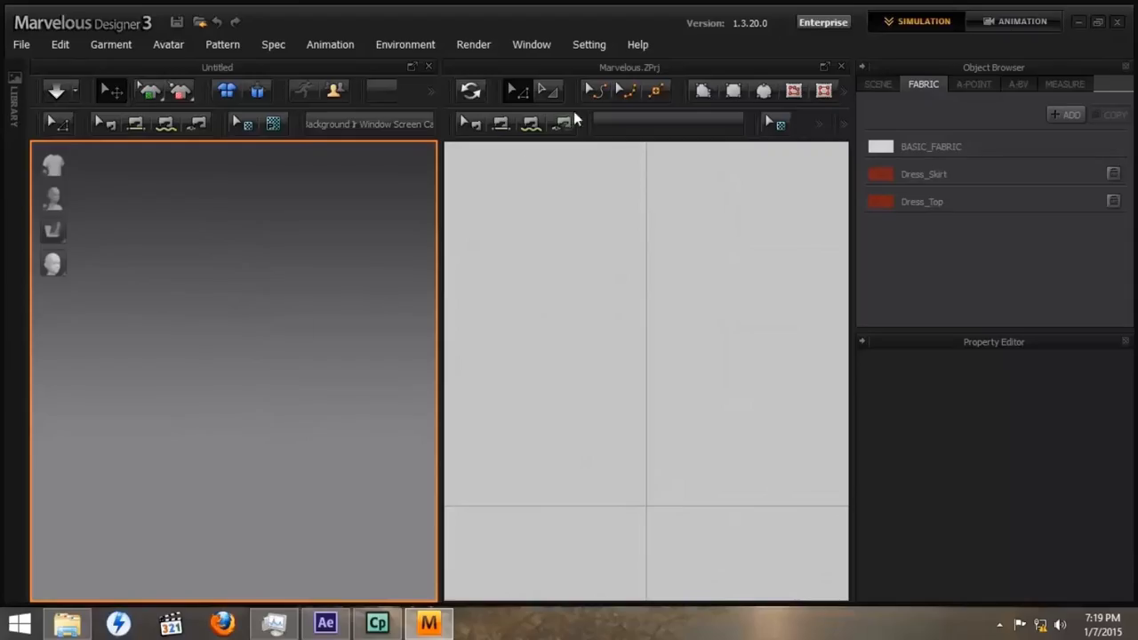
Uncheck Show Shadow in the Graphic Option preferences
{"action": "left_click", "coordinate": [585, 45]}
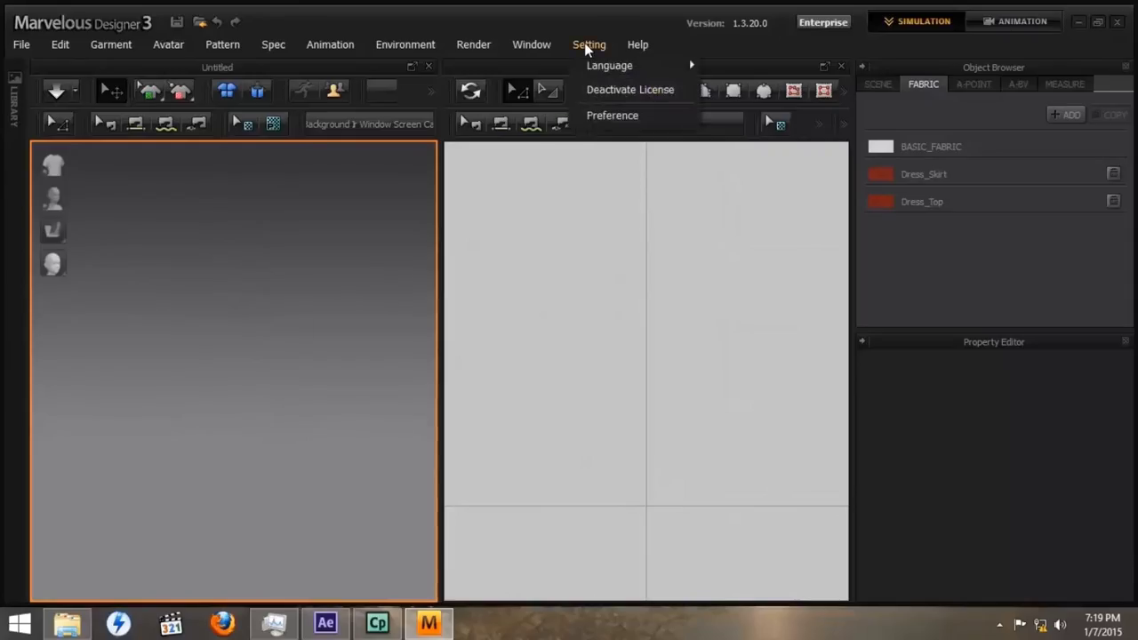
{"action": "left_click", "coordinate": [603, 114]}
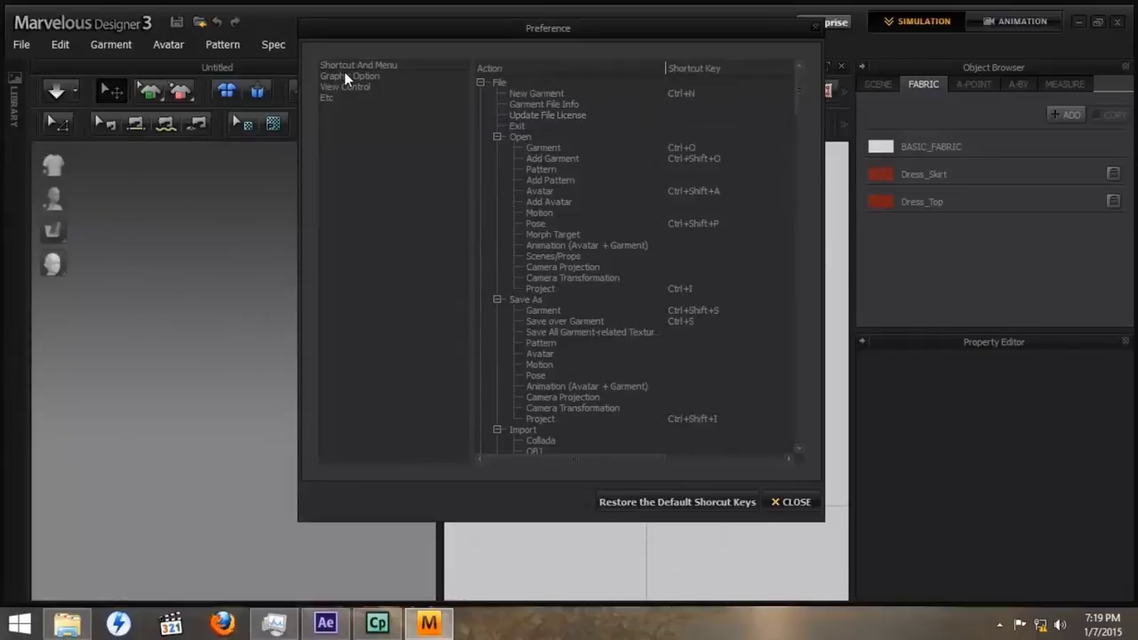
{"action": "left_click", "coordinate": [346, 76]}
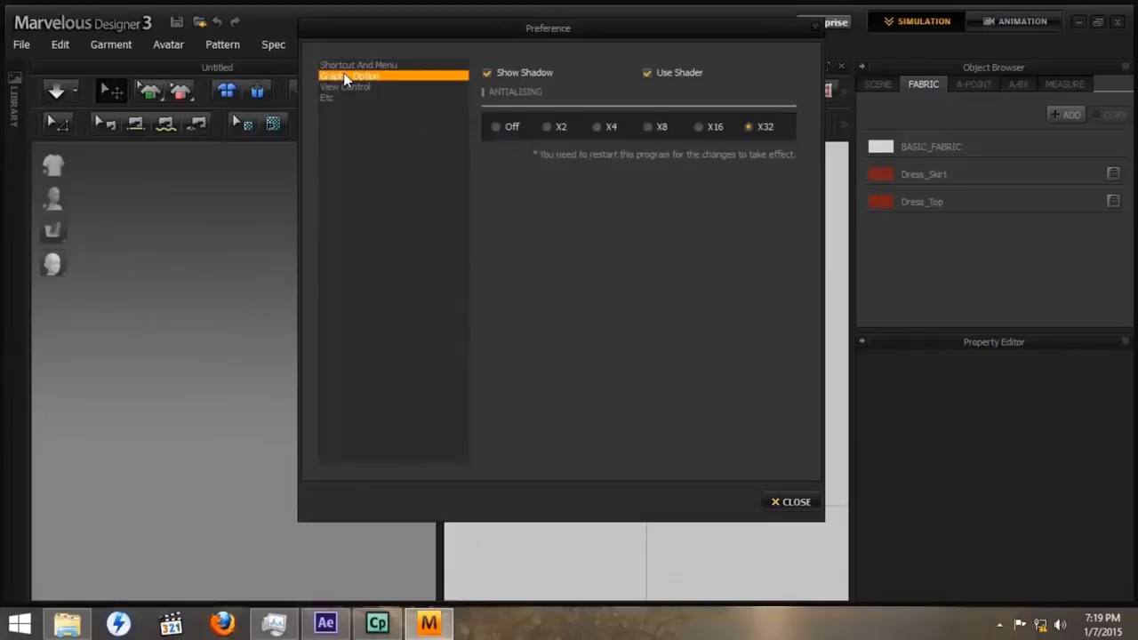
{"action": "left_click", "coordinate": [486, 73]}
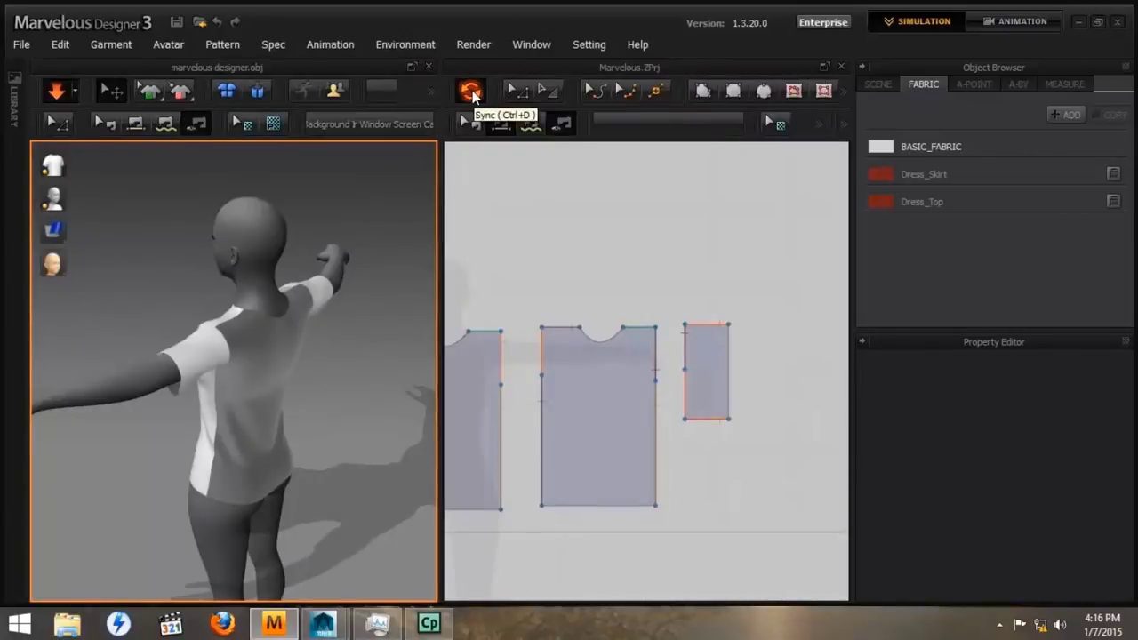
Sync the patterns so the T-shirt drapes on the avatar
{"action": "left_click", "coordinate": [471, 92]}
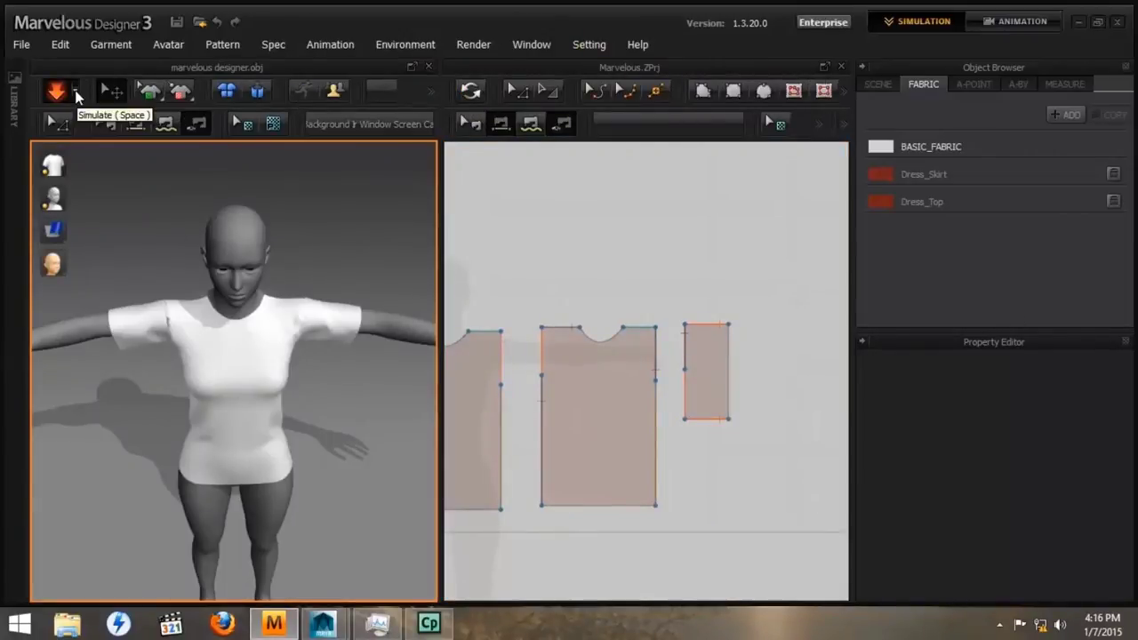
{"action": "left_click", "coordinate": [75, 92]}
{"action": "left_click", "coordinate": [75, 92]}
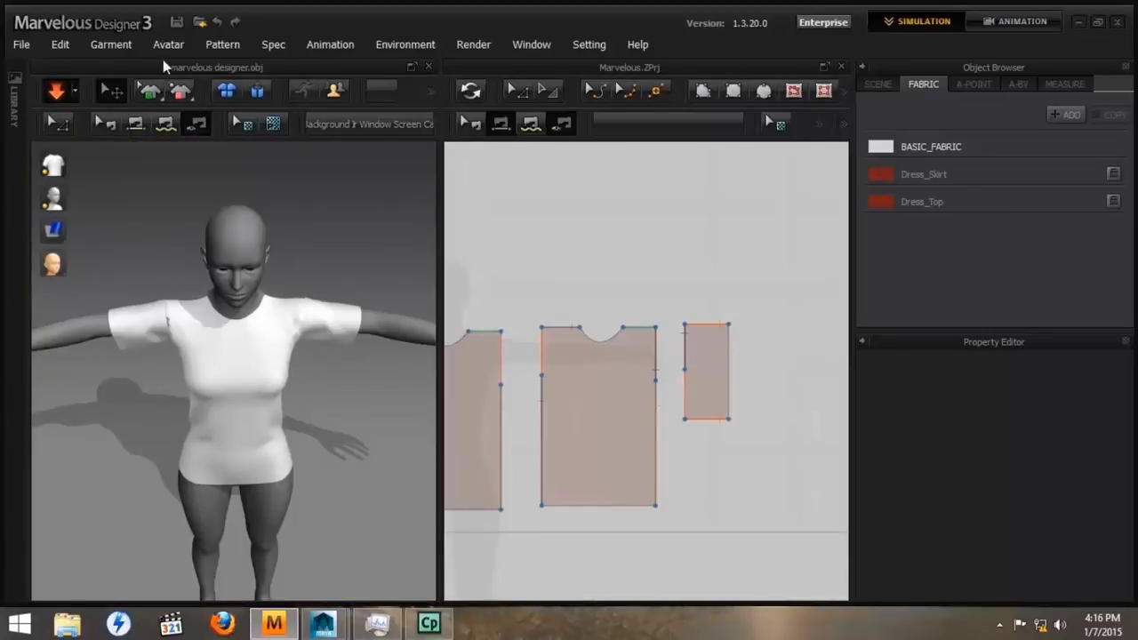
Export the garment as OBJ under the file name marvelous designer2.obj
{"action": "left_click", "coordinate": [22, 45]}
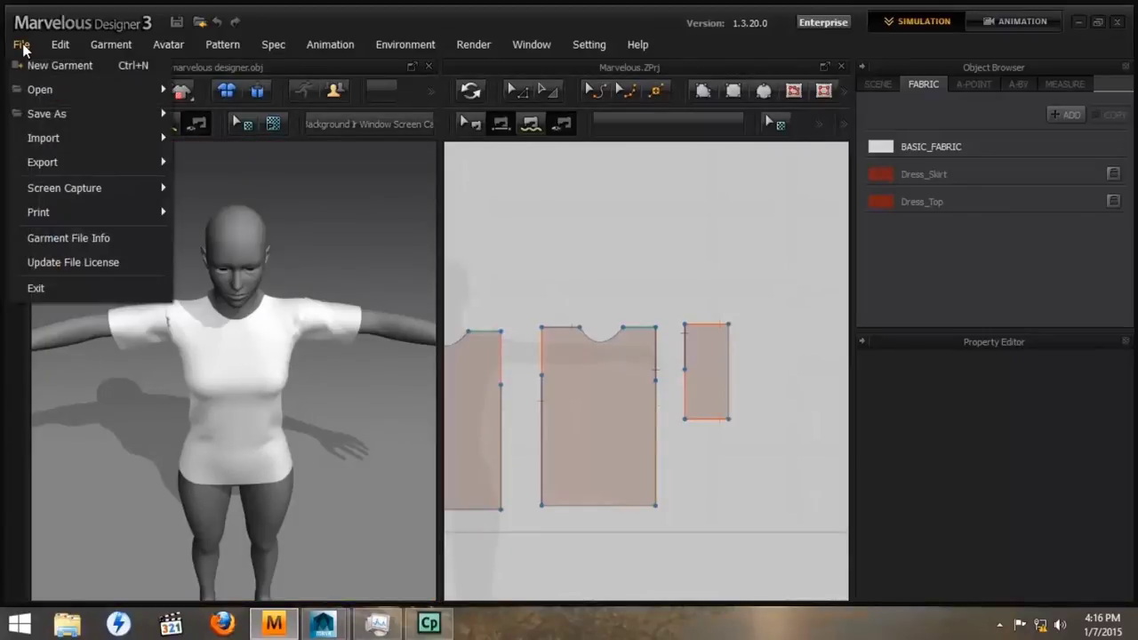
{"action": "mouse_move", "coordinate": [65, 162]}
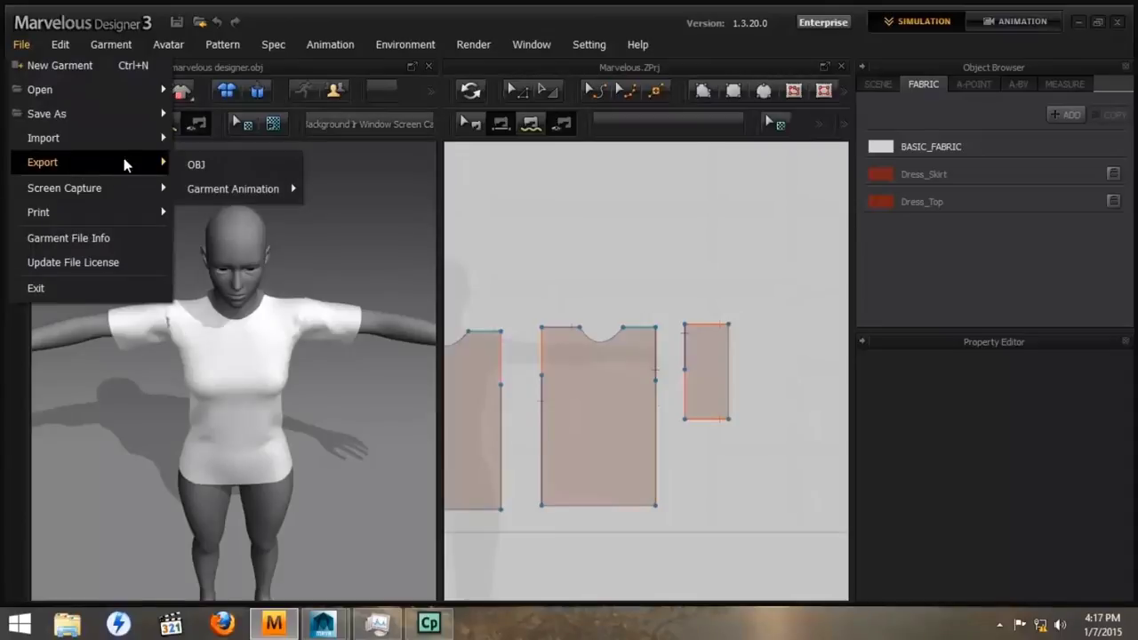
{"action": "left_click", "coordinate": [197, 165]}
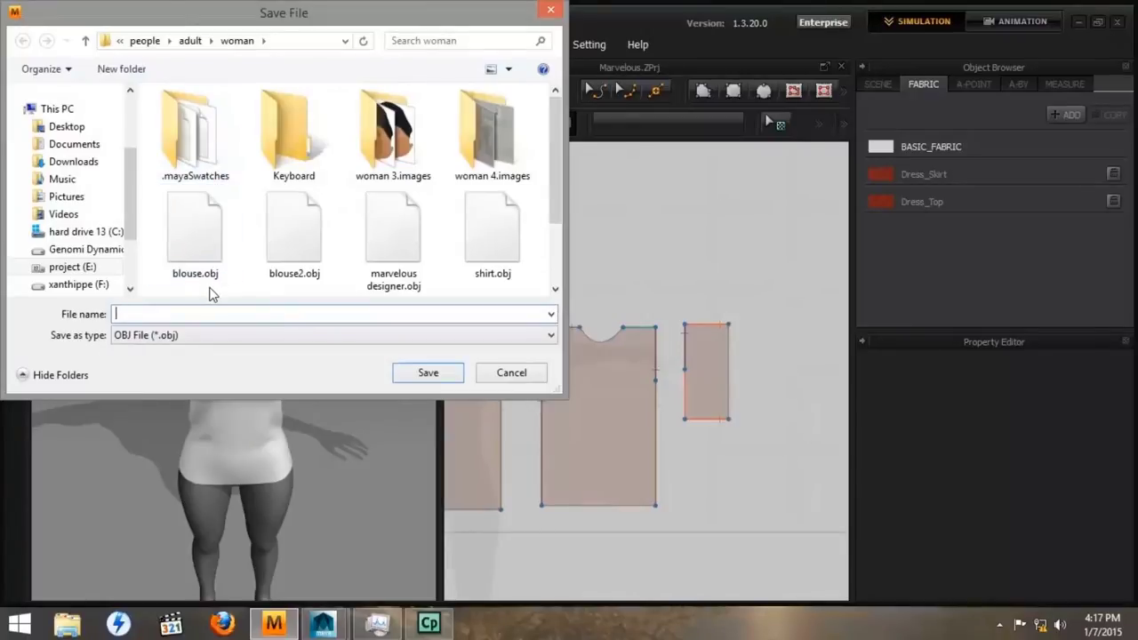
{"action": "left_click", "coordinate": [411, 255]}
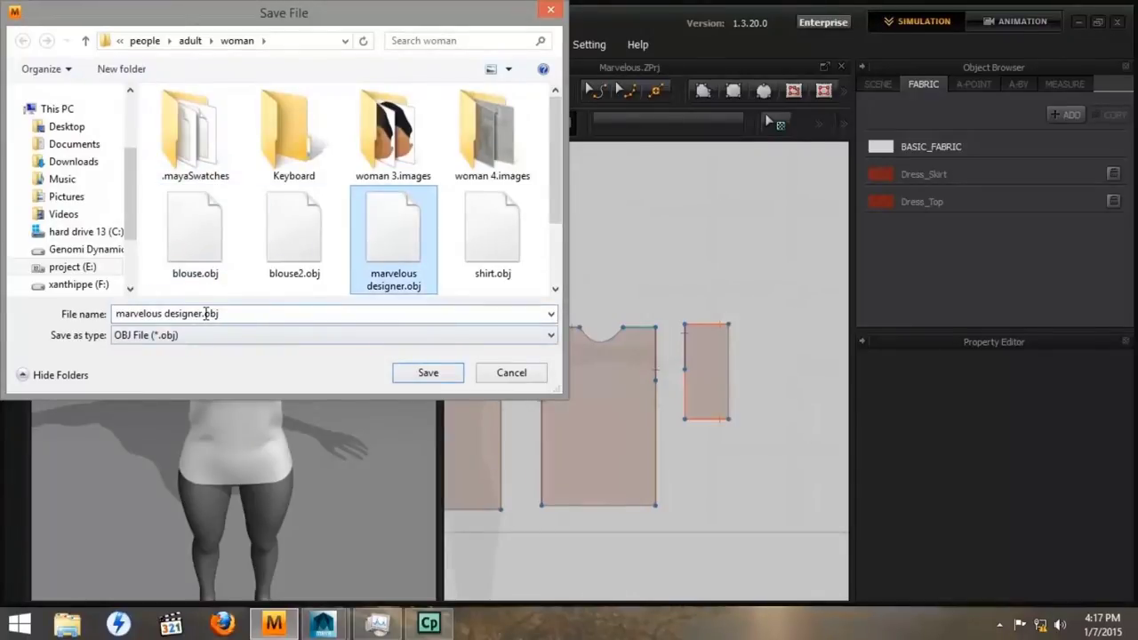
{"action": "left_click", "coordinate": [206, 314]}
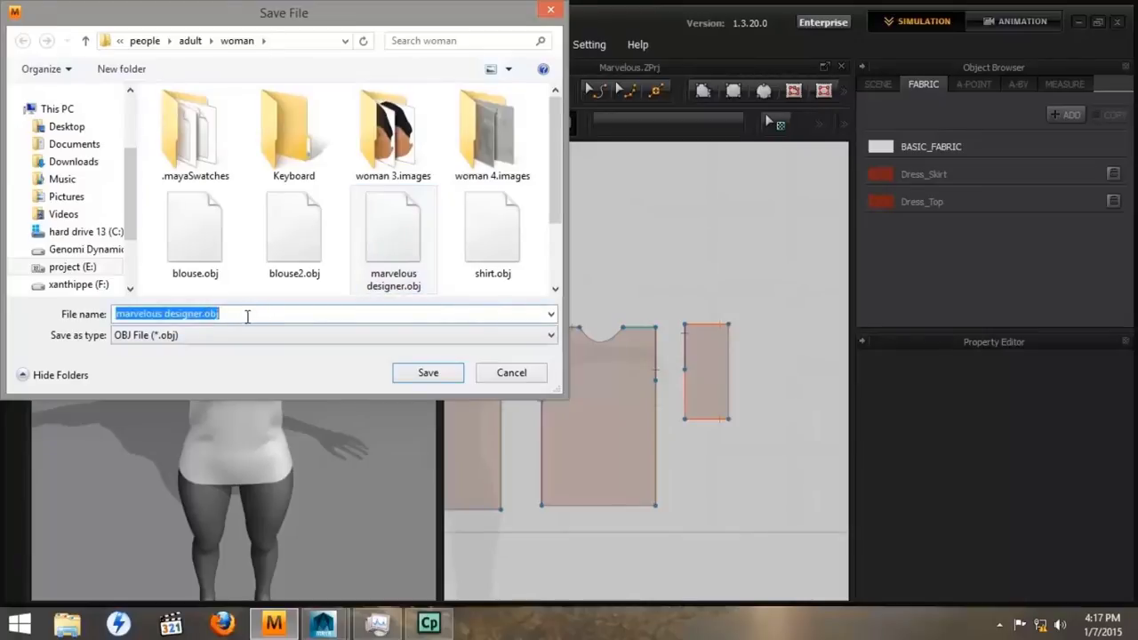
{"action": "left_click", "coordinate": [246, 316]}
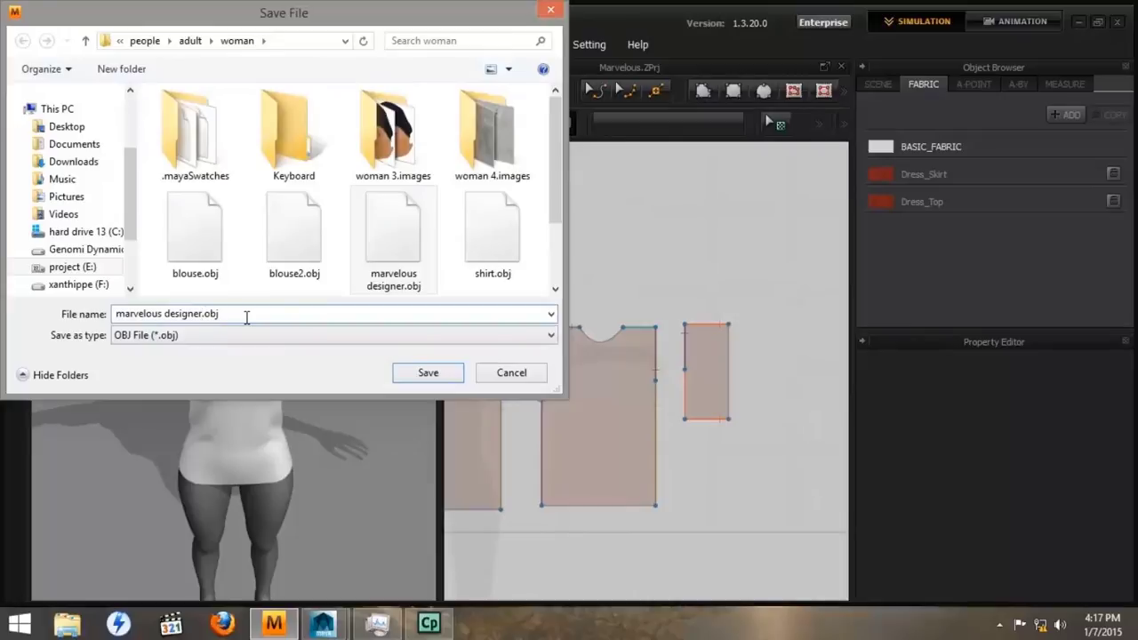
{"action": "type", "text": "2"}
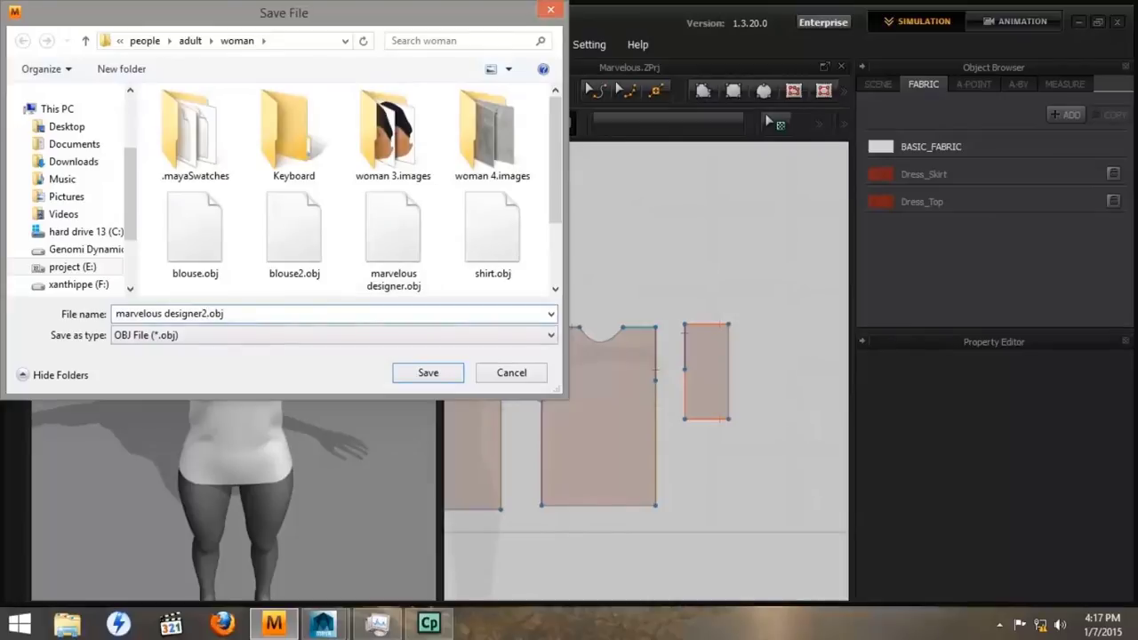
{"action": "key", "text": "Return"}
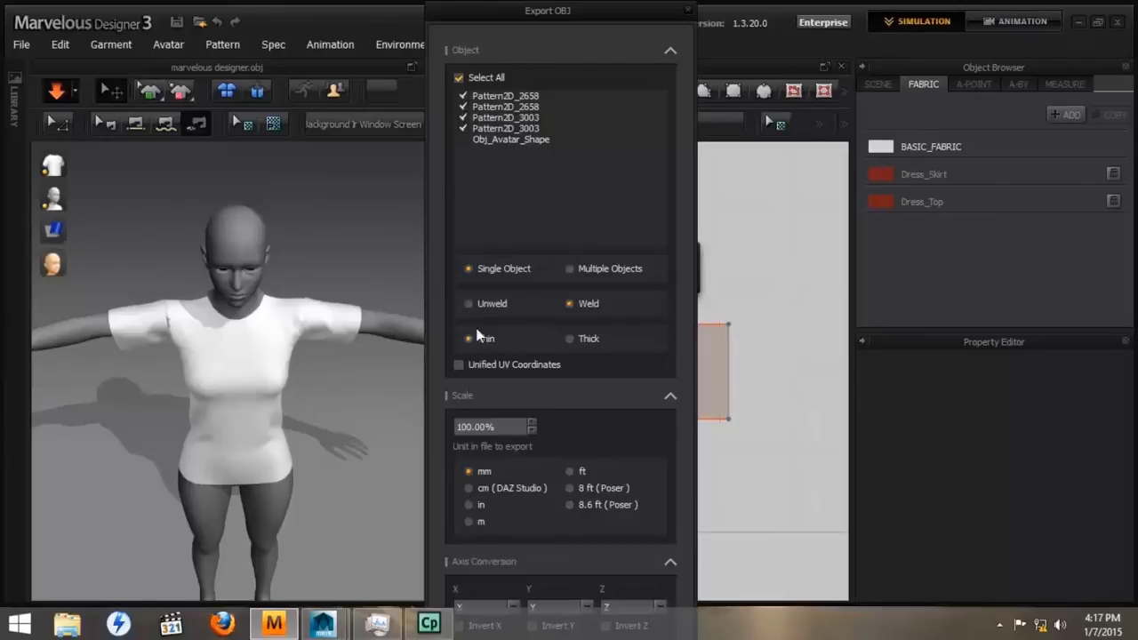
Choose cm (DAZ Studio) units at 10% scale and confirm the OBJ export
{"action": "left_click", "coordinate": [470, 488]}
{"action": "mouse_move", "coordinate": [557, 12]}
{"action": "left_mouse_down"}
{"action": "mouse_move", "coordinate": [565, 71]}
{"action": "mouse_move", "coordinate": [555, 0]}
{"action": "left_mouse_up"}
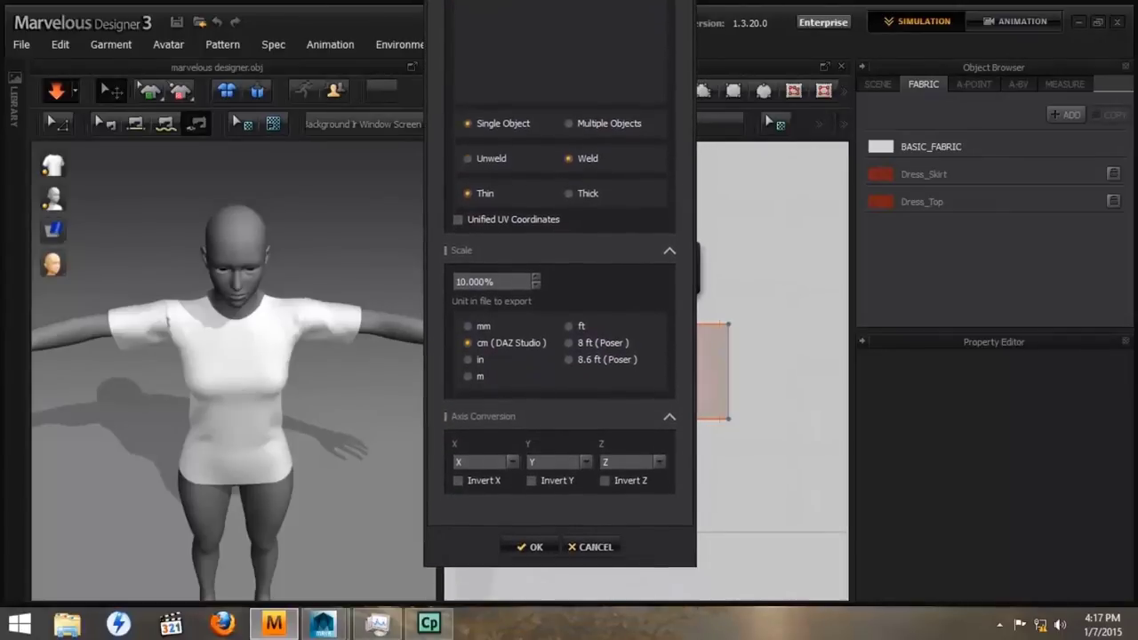
{"action": "left_click", "coordinate": [532, 547]}
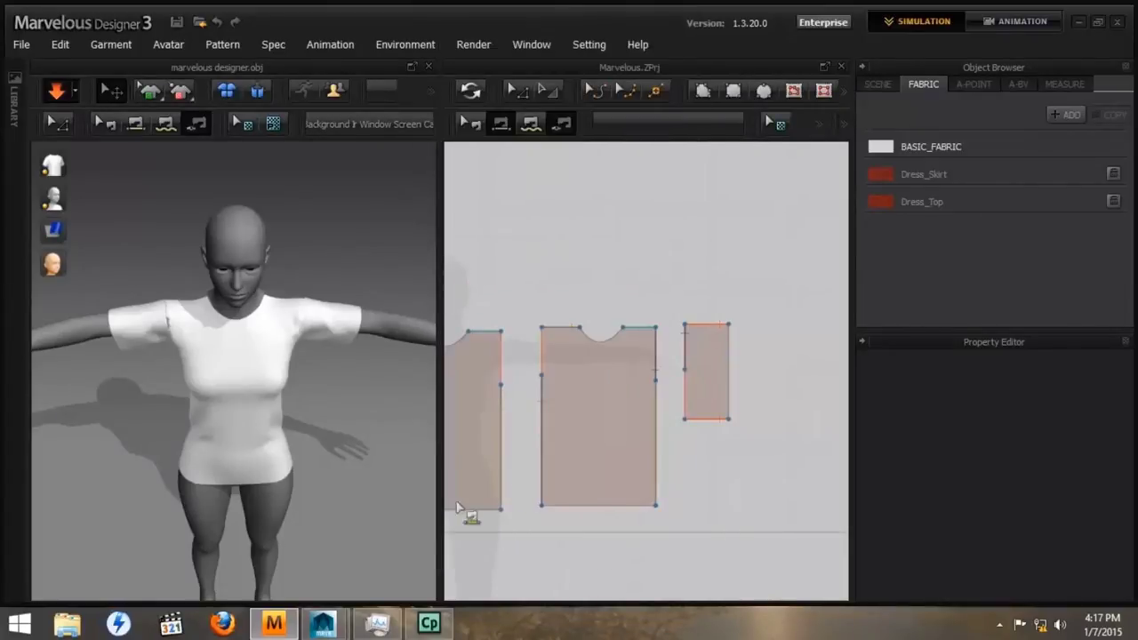
In Maya, start File > Import and select marvelous designer2.obj
{"action": "mouse_move", "coordinate": [322, 624]}
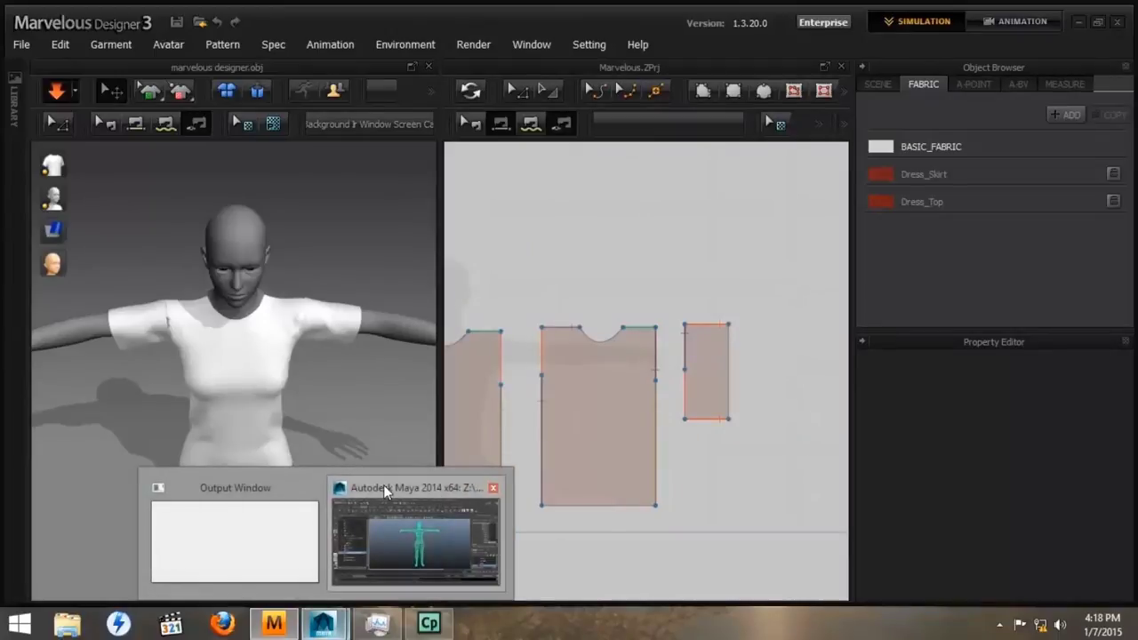
{"action": "left_click", "coordinate": [383, 486]}
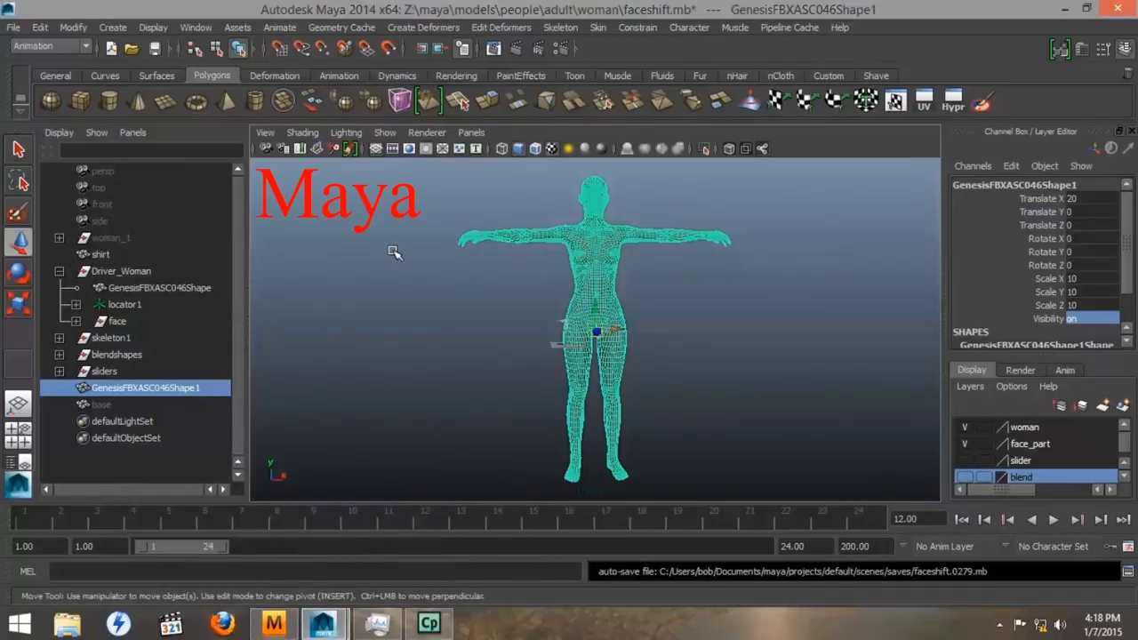
{"action": "left_click", "coordinate": [13, 28]}
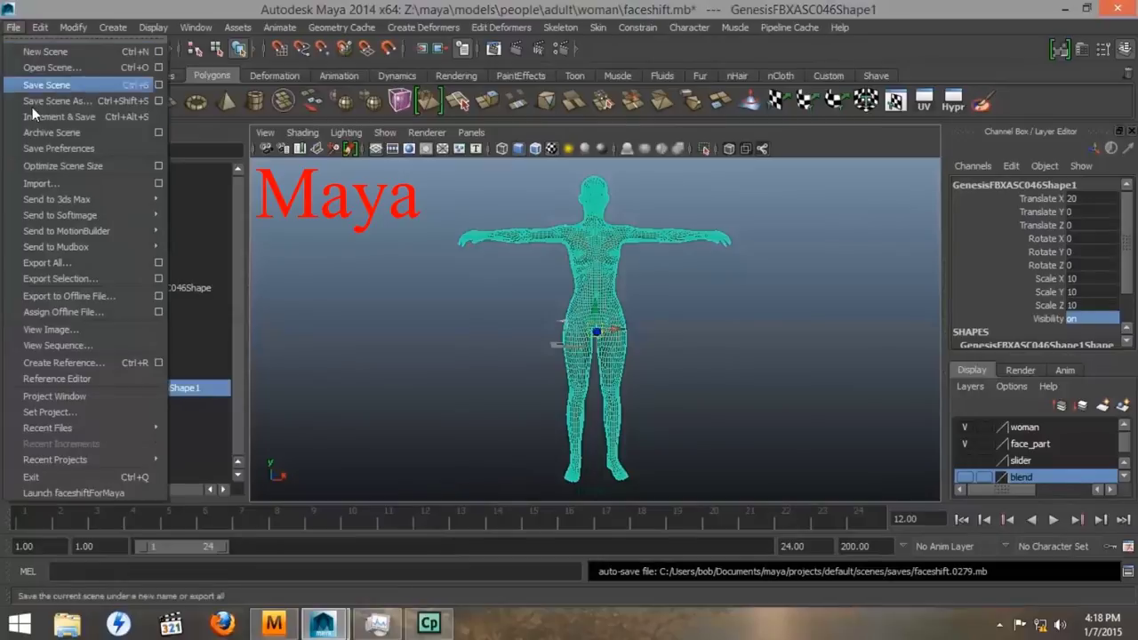
{"action": "left_click", "coordinate": [72, 182]}
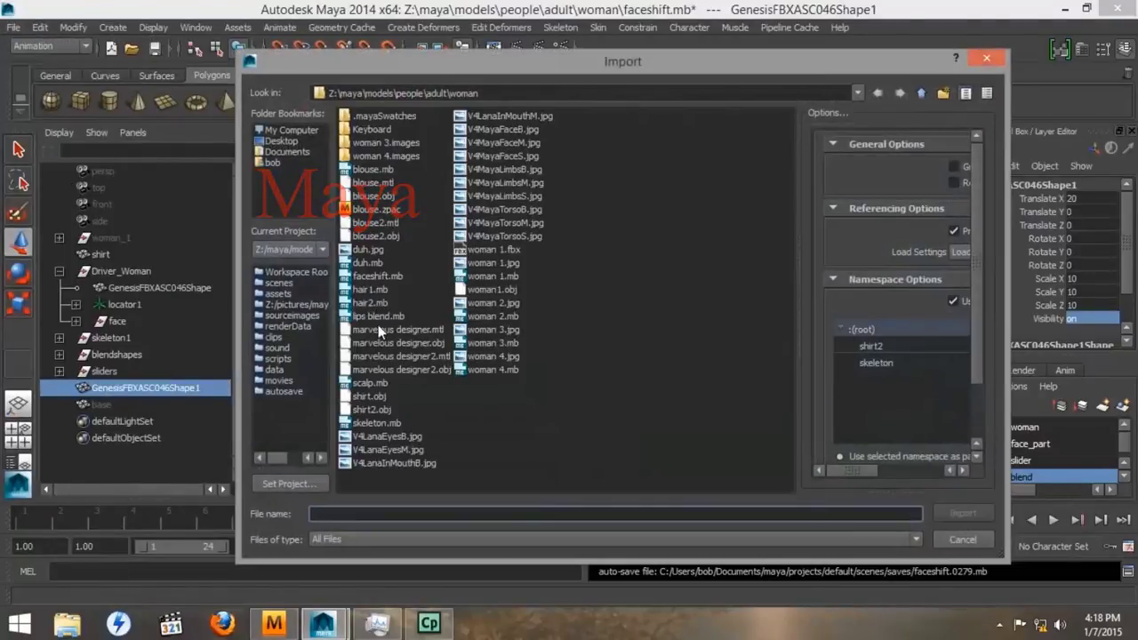
{"action": "left_click", "coordinate": [414, 369]}
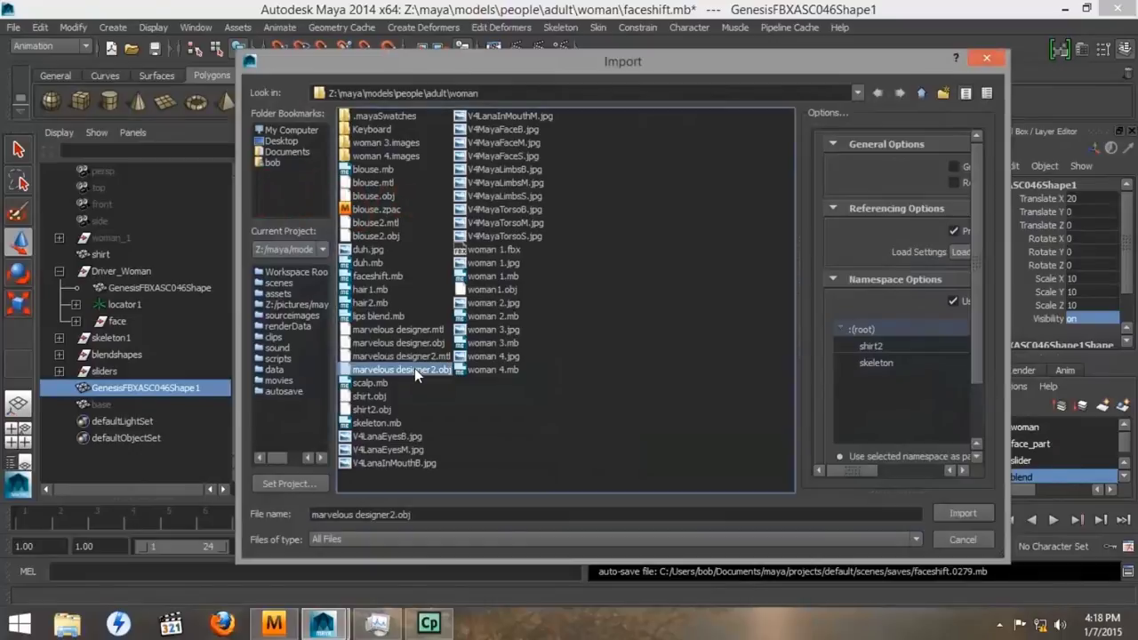
Import marvelous designer2.obj and frame the new shirt mesh in the view
{"action": "left_click", "coordinate": [962, 516]}
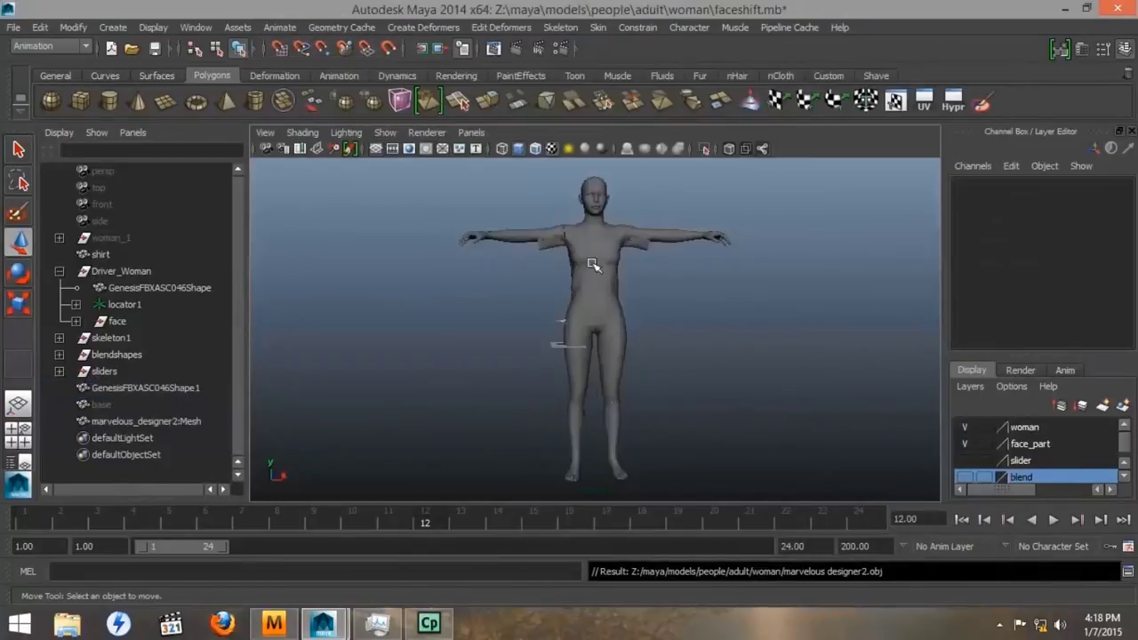
{"action": "scroll", "coordinate": [556, 340], "scroll_direction": "up", "scroll_amount": 5}
{"action": "mouse_move", "coordinate": [276, 627]}
{"action": "left_click", "coordinate": [145, 421]}
{"action": "key", "text": "f"}
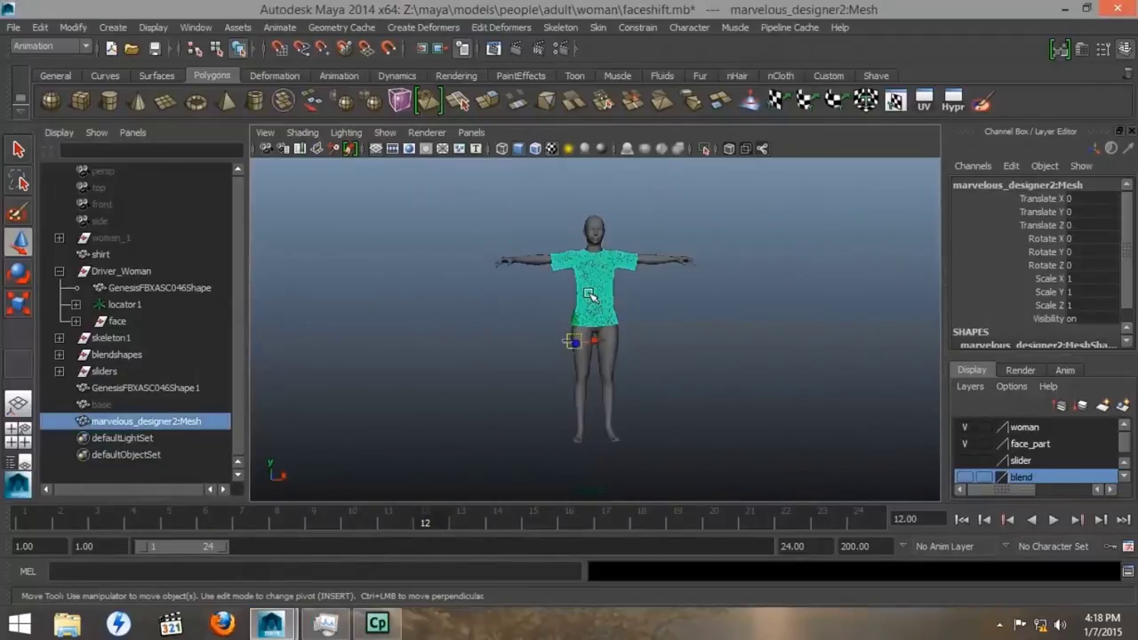
{"action": "scroll", "coordinate": [607, 277], "scroll_direction": "up", "scroll_amount": 2}
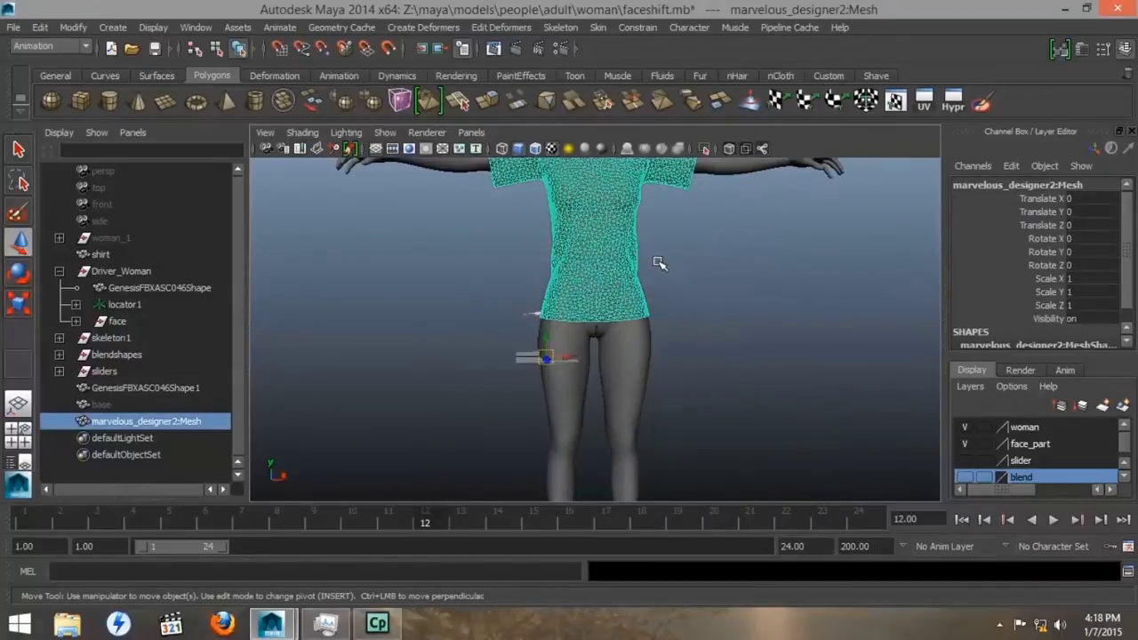
{"action": "mouse_move", "coordinate": [659, 263]}
{"action": "left_mouse_down", "text": "alt"}
{"action": "mouse_move", "coordinate": [579, 305]}
{"action": "mouse_move", "coordinate": [381, 275]}
{"action": "mouse_move", "coordinate": [467, 299]}
{"action": "mouse_move", "coordinate": [654, 273]}
{"action": "left_mouse_up", "text": "alt"}
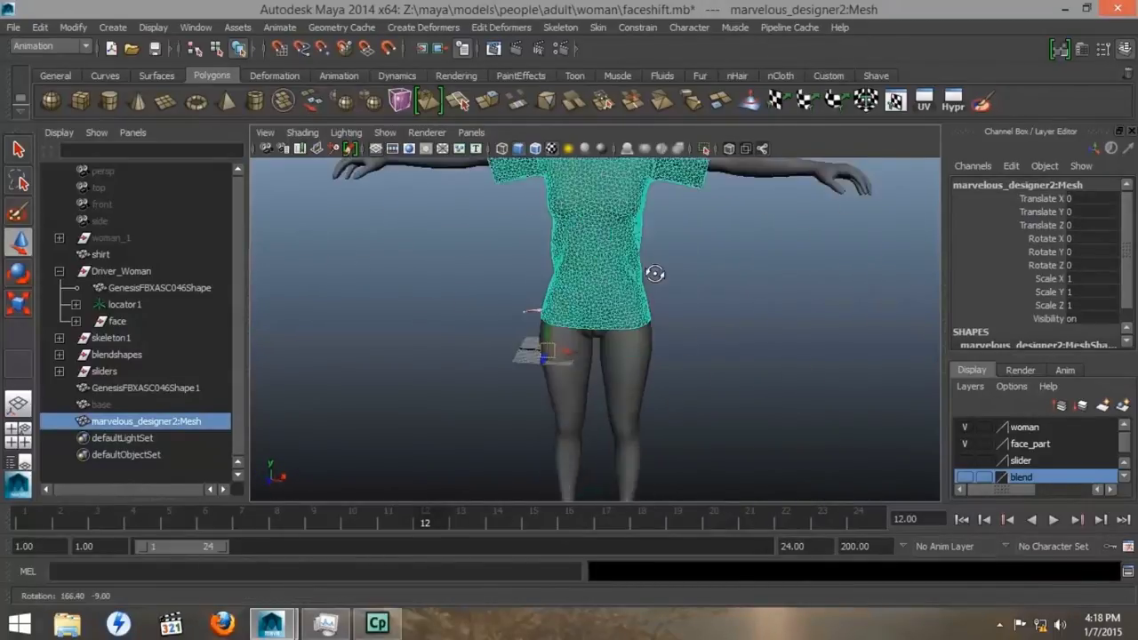
{"action": "scroll", "coordinate": [666, 271], "scroll_direction": "down", "scroll_amount": 5}
{"action": "middle_click_drag", "start_coordinate": [572, 233], "coordinate": [575, 284], "text": "alt"}
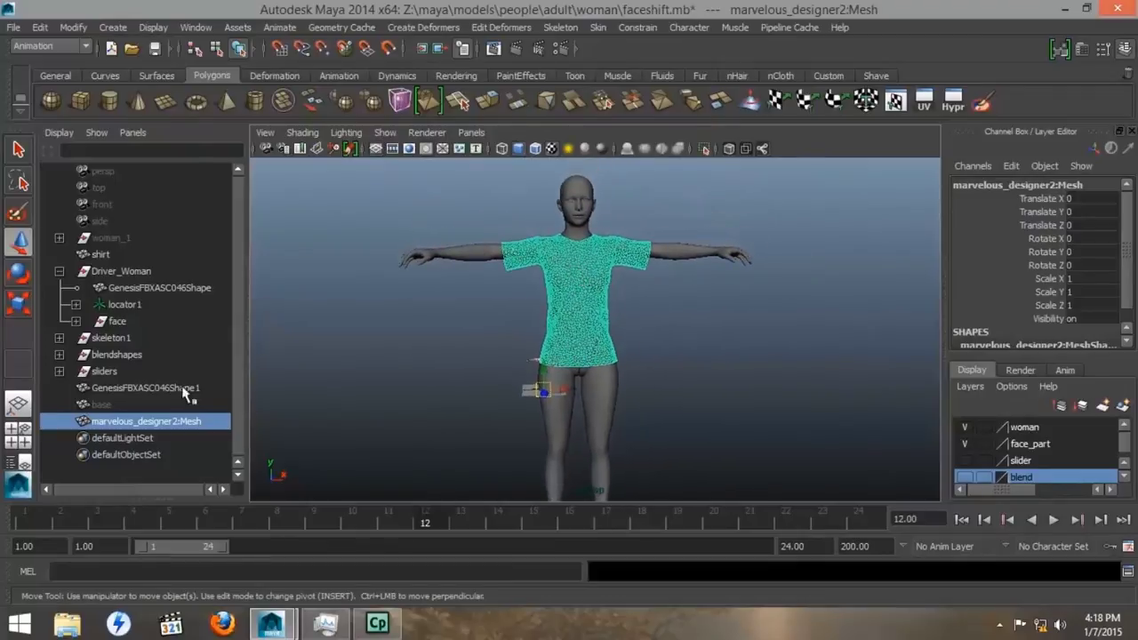
Set the shirt mesh's Scale X, Y and Z to 0.1 and frame it
{"action": "left_click", "coordinate": [131, 391], "text": "ctrl"}
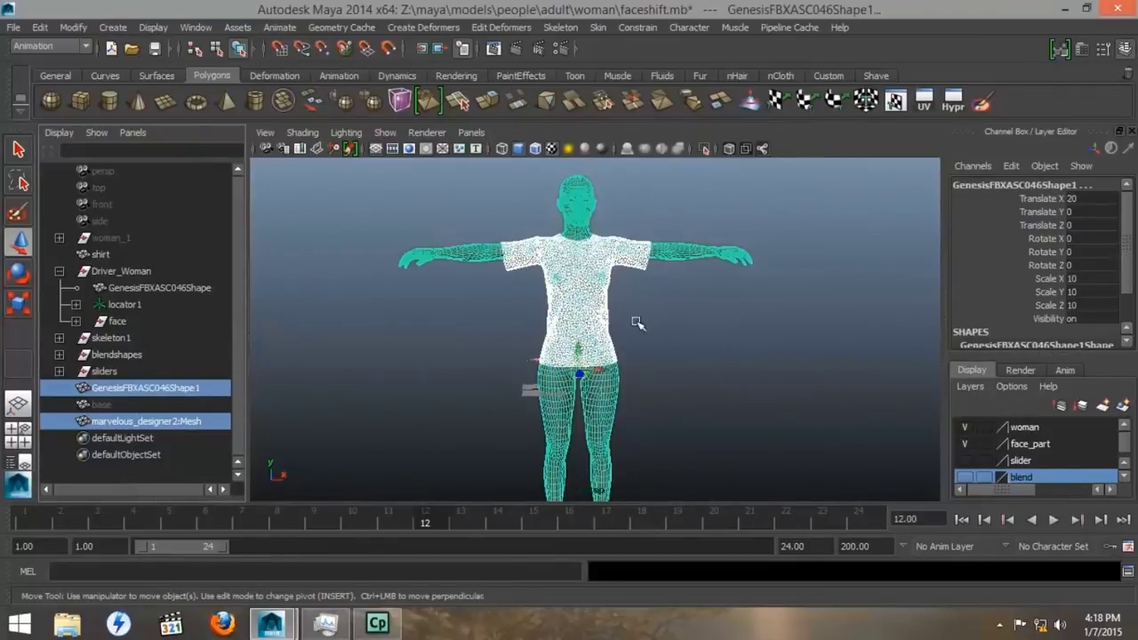
{"action": "left_click", "coordinate": [1073, 278]}
{"action": "left_click_drag", "start_coordinate": [1089, 305], "coordinate": [1086, 283]}
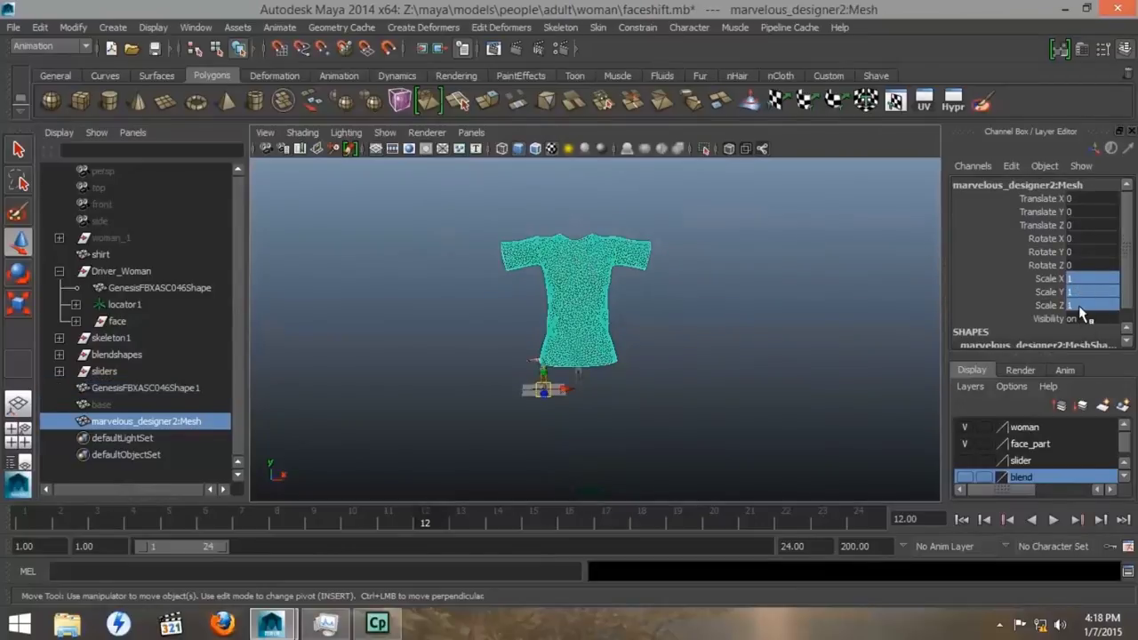
{"action": "key", "text": "1"}
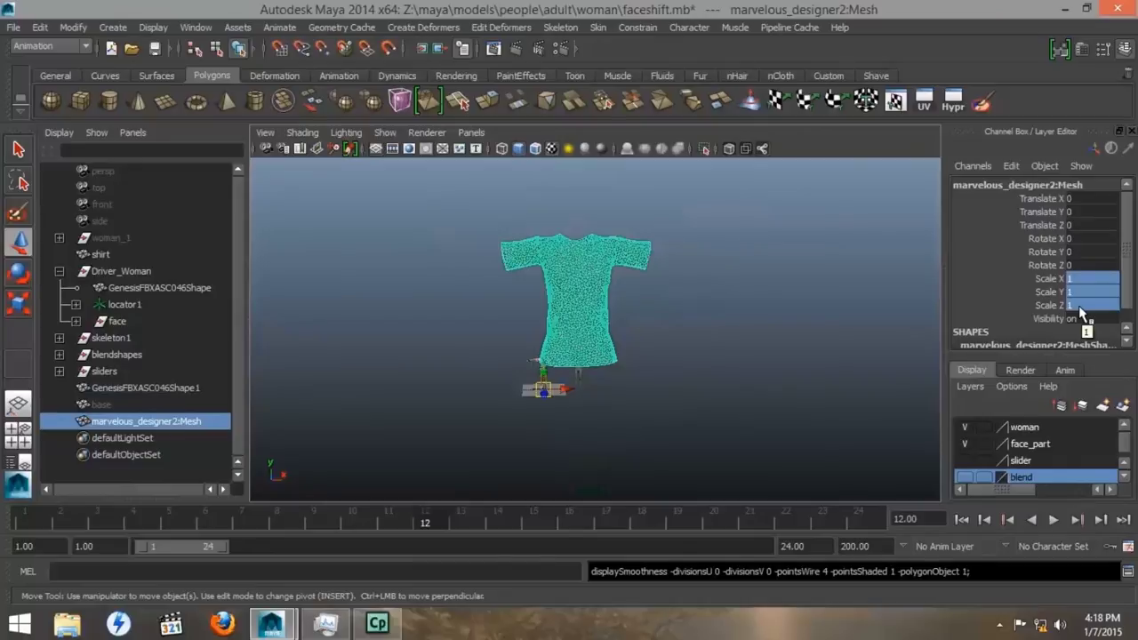
{"action": "double_click", "coordinate": [1071, 278]}
{"action": "type", "text": ".1"}
{"action": "key", "text": "Return"}
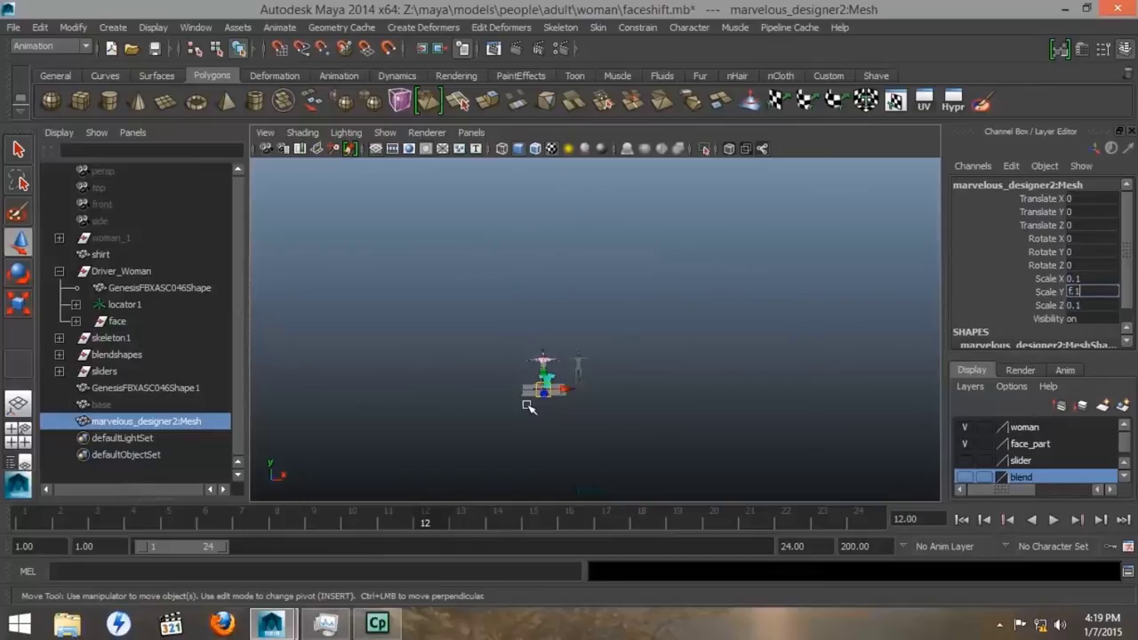
{"action": "key", "text": "Tab"}
{"action": "key", "text": "Return"}
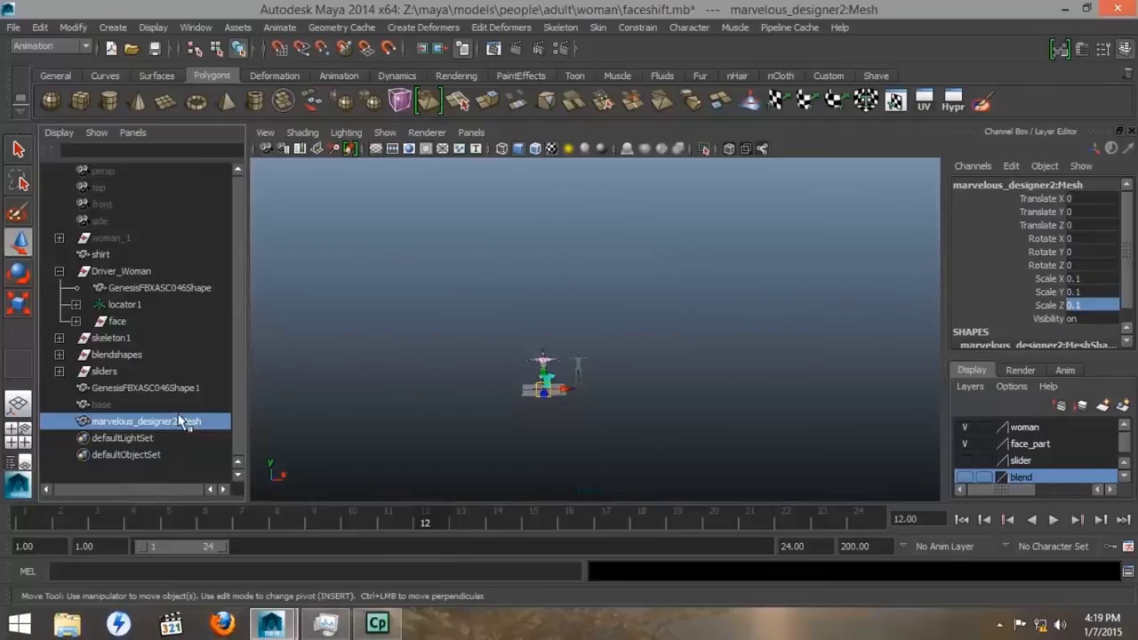
{"action": "key", "text": "f"}
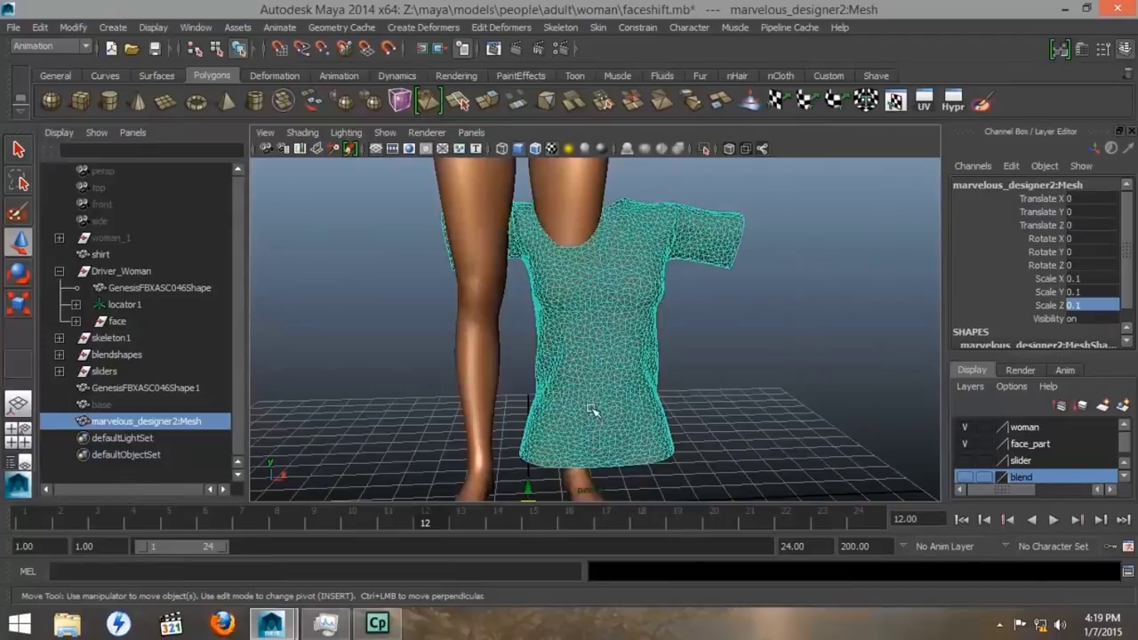
{"action": "scroll", "coordinate": [622, 358], "scroll_direction": "down", "scroll_amount": 4}
{"action": "left_click_drag", "start_coordinate": [623, 358], "coordinate": [632, 335], "text": "alt"}
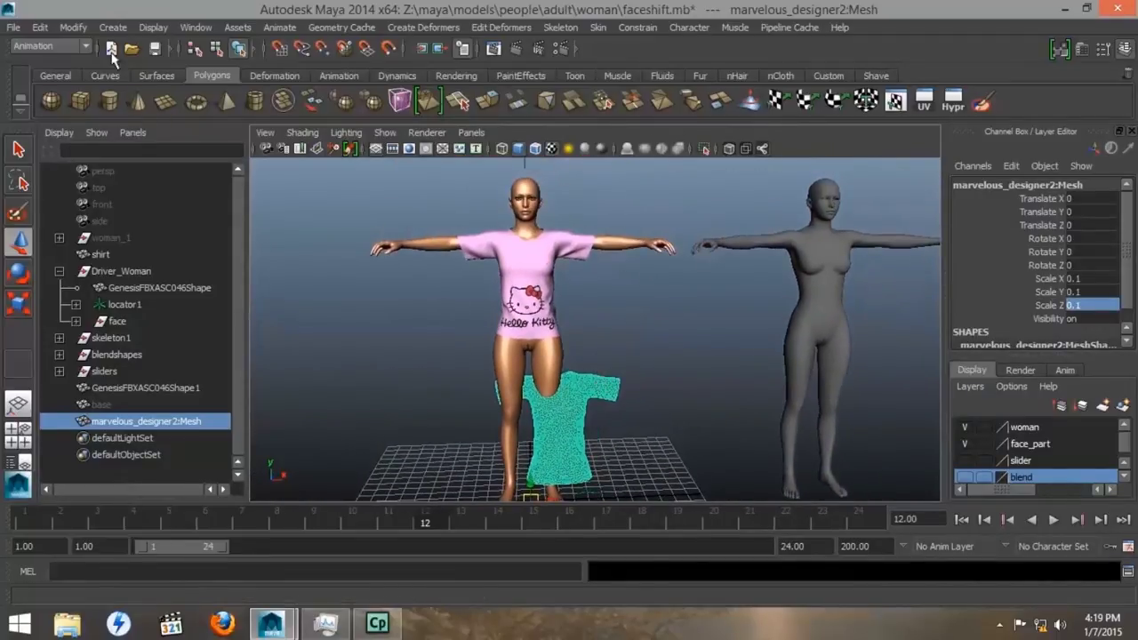
Center the shirt's pivot and move it up and back over the woman's torso
{"action": "left_click", "coordinate": [75, 27]}
{"action": "left_click", "coordinate": [104, 183]}
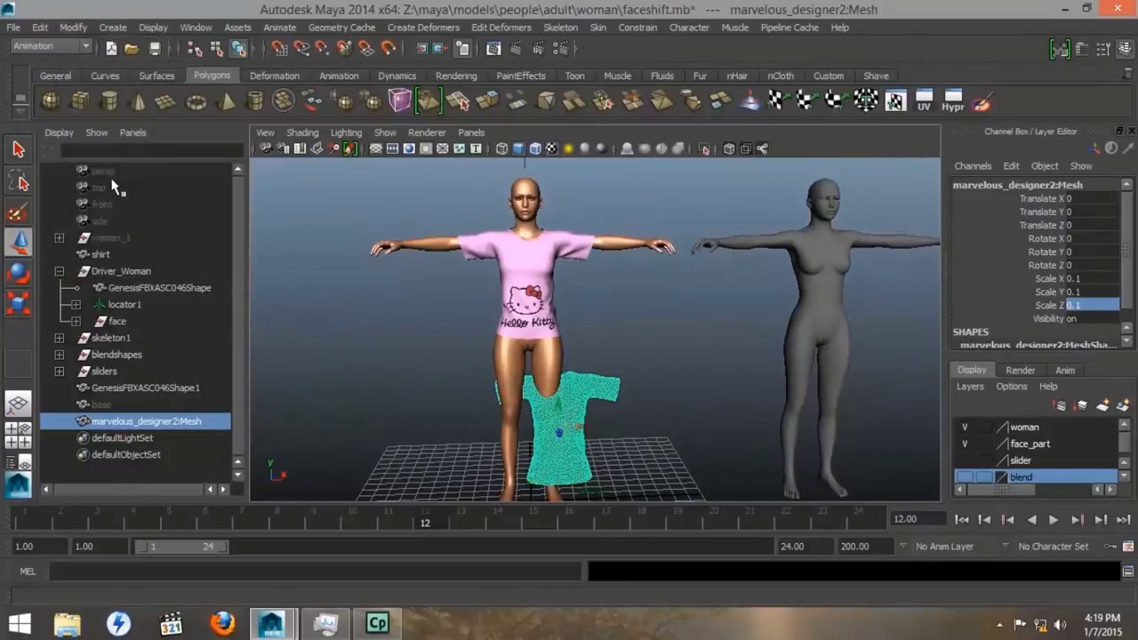
{"action": "left_click_drag", "start_coordinate": [557, 413], "coordinate": [622, 351]}
{"action": "scroll", "coordinate": [1027, 461], "scroll_direction": "down", "scroll_amount": 1}
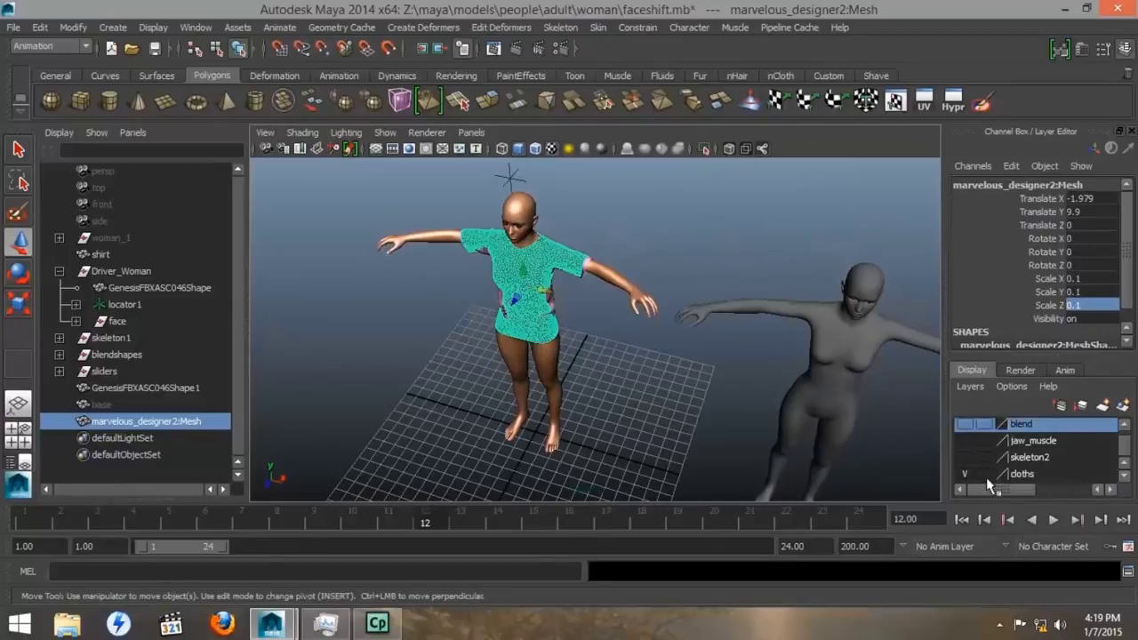
{"action": "right_click_drag", "start_coordinate": [432, 317], "coordinate": [572, 325], "text": "alt"}
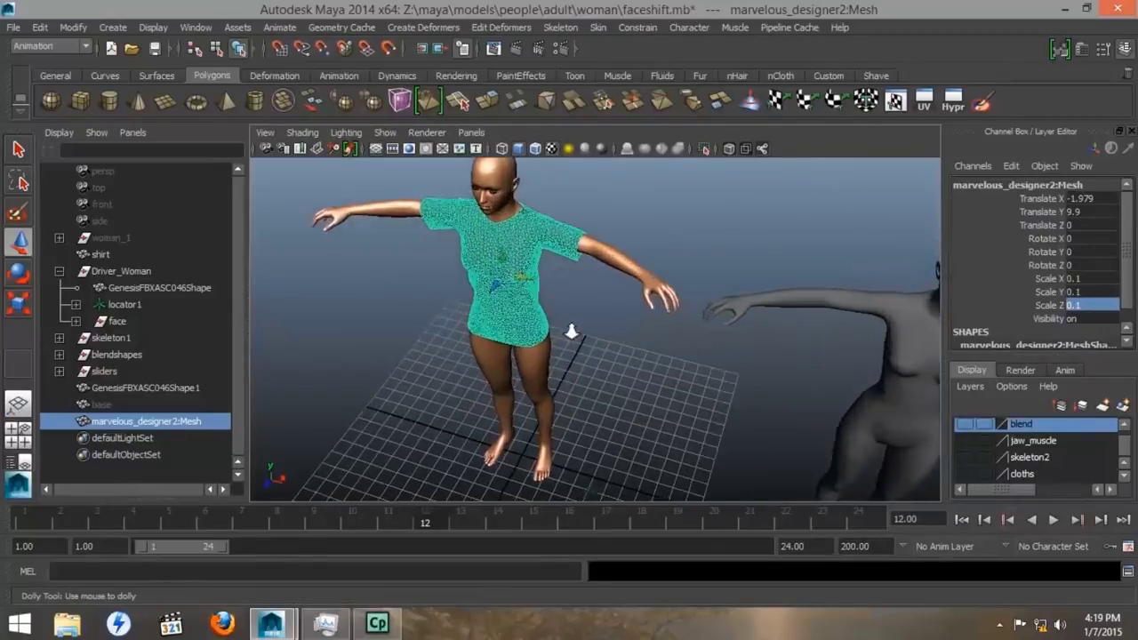
{"action": "left_click_drag", "start_coordinate": [572, 326], "coordinate": [643, 233], "text": "alt"}
{"action": "middle_click_drag", "start_coordinate": [643, 234], "coordinate": [638, 411], "text": "alt"}
{"action": "left_click_drag", "start_coordinate": [544, 304], "coordinate": [552, 302]}
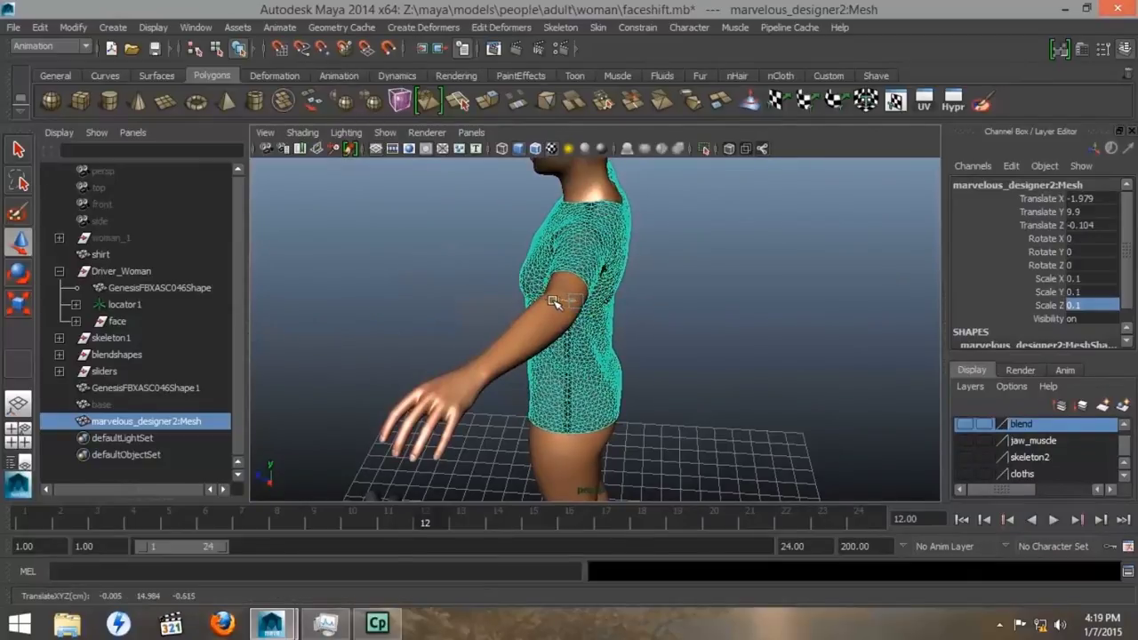
{"action": "left_click_drag", "start_coordinate": [693, 259], "coordinate": [452, 246], "text": "alt"}
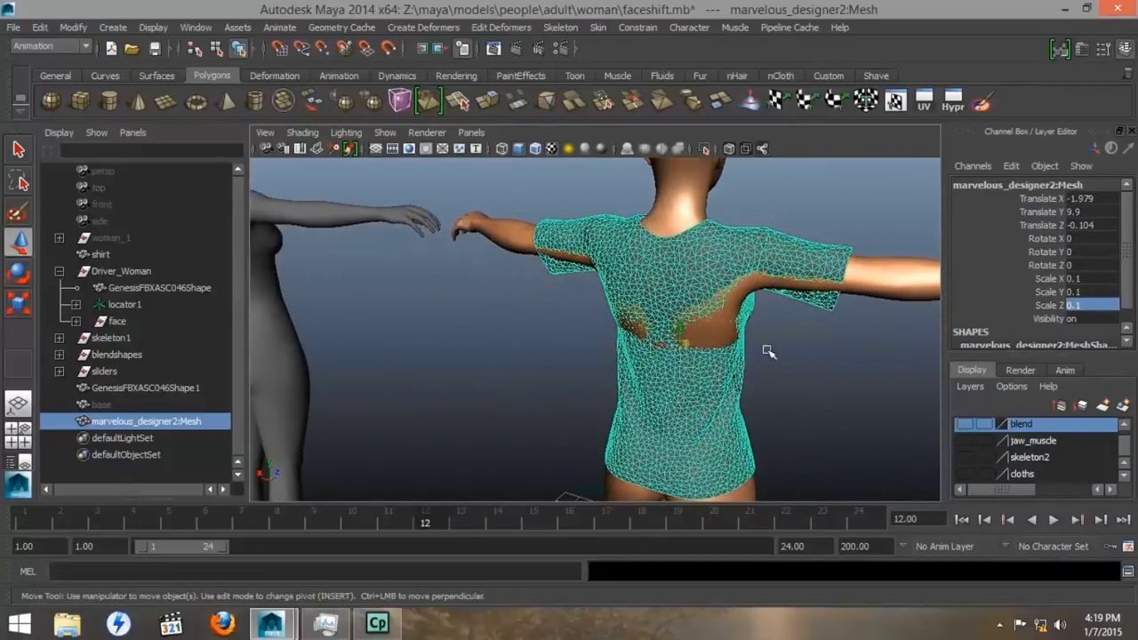
Scale the shirt uniformly to 0.102 and nudge it up onto her shoulders
{"action": "key", "text": "r"}
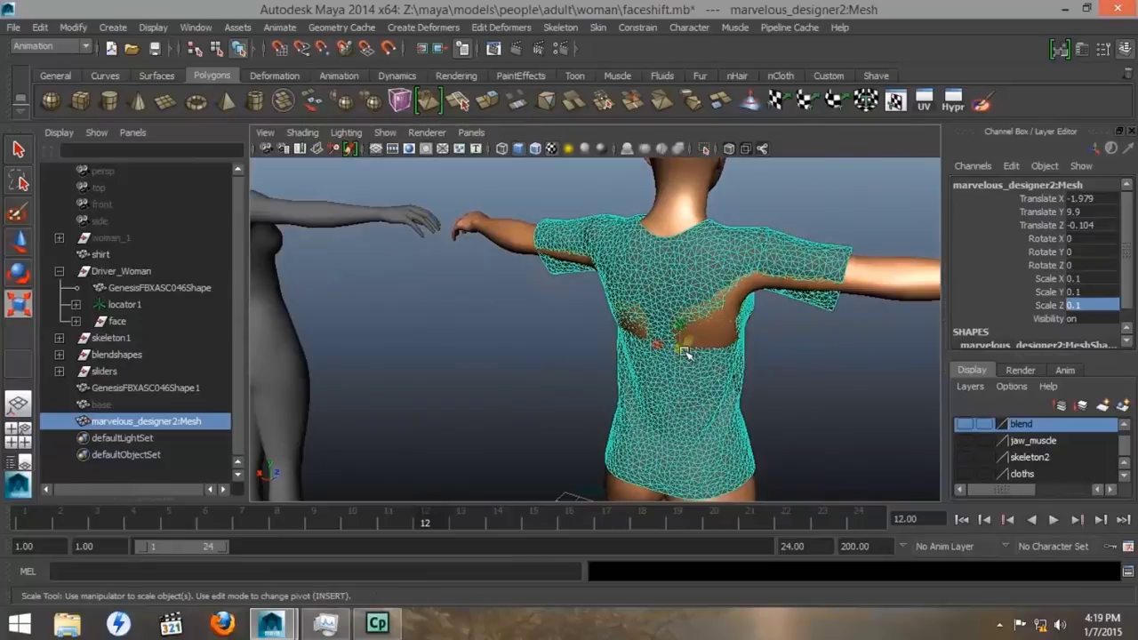
{"action": "left_click", "coordinate": [677, 353]}
{"action": "left_click_drag", "start_coordinate": [677, 353], "coordinate": [681, 331]}
{"action": "key", "text": "w"}
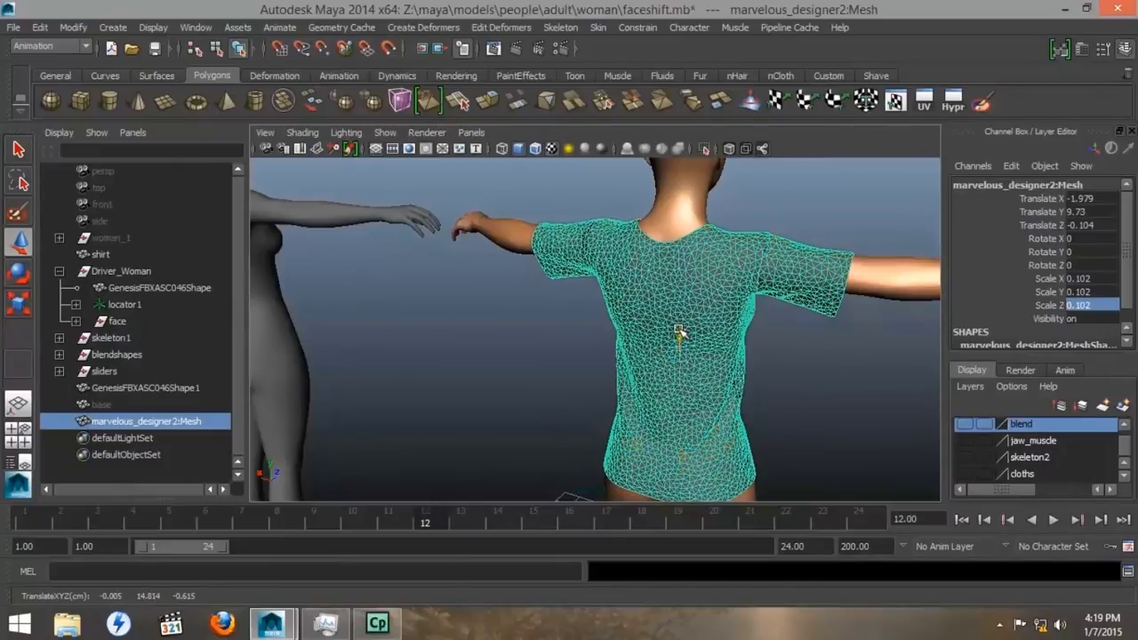
{"action": "left_click_drag", "start_coordinate": [834, 336], "coordinate": [507, 316], "text": "alt"}
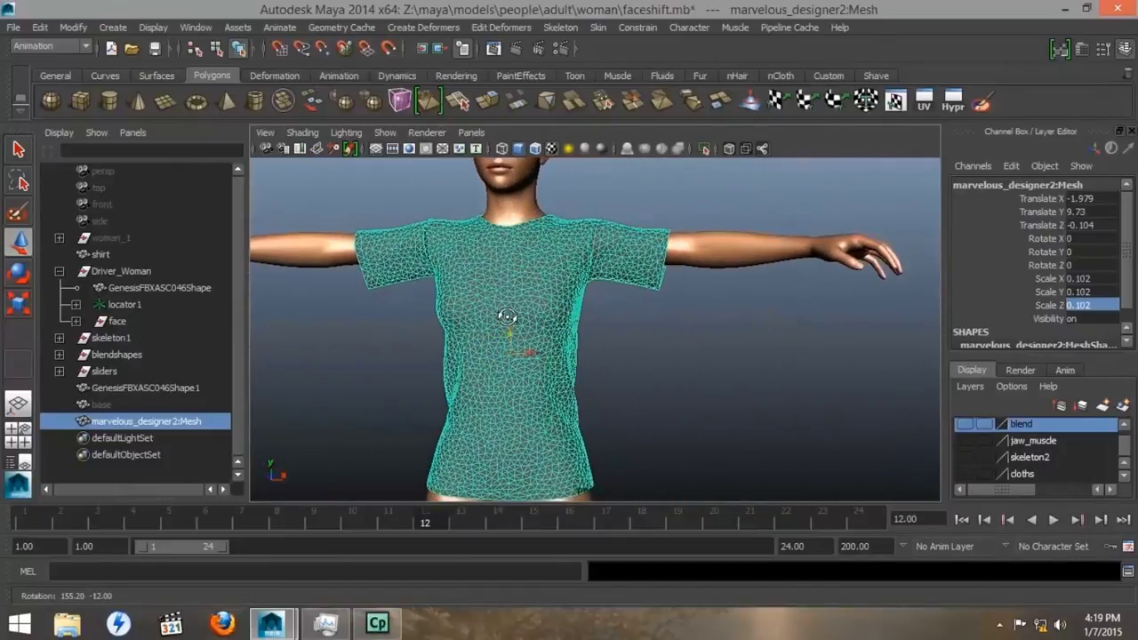
{"action": "left_click", "coordinate": [650, 335]}
{"action": "left_click_drag", "start_coordinate": [717, 331], "coordinate": [634, 318], "text": "alt"}
Assign the shirt a new Lambert material coloured pale pink (H 300, S 0.388, V 1)
{"action": "left_click", "coordinate": [587, 278]}
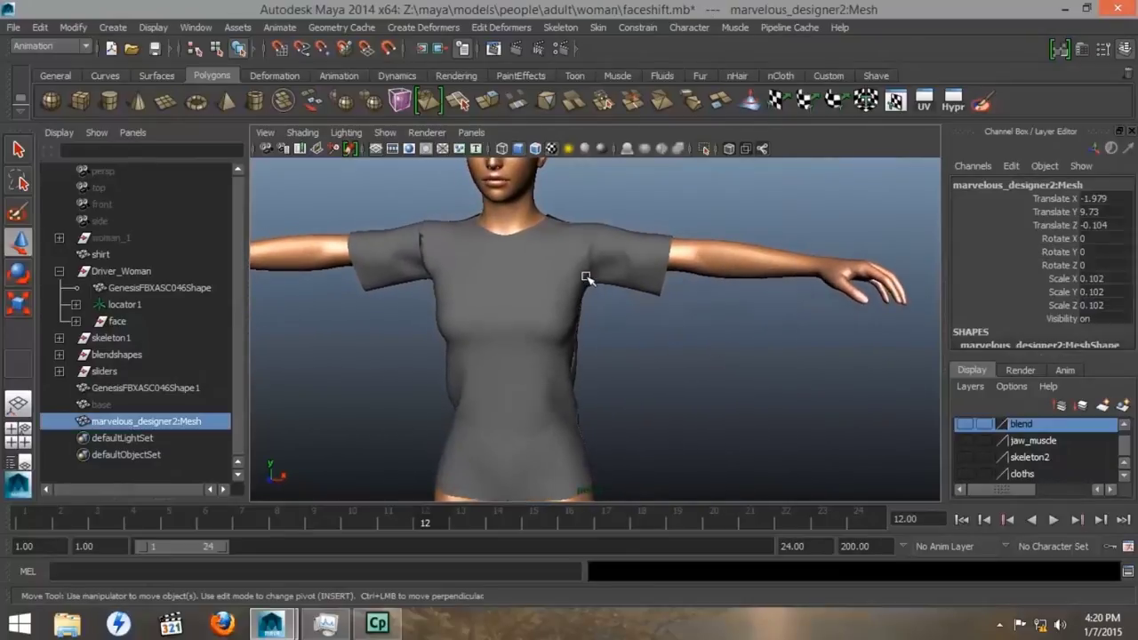
{"action": "right_click_drag", "start_coordinate": [586, 278], "coordinate": [614, 575]}
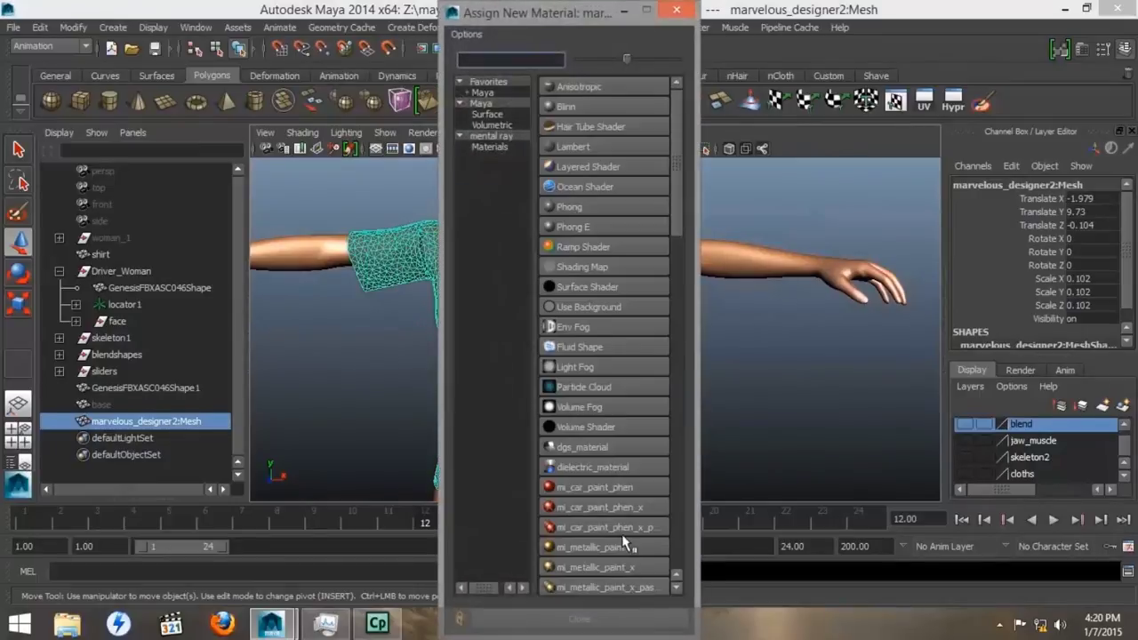
{"action": "left_click", "coordinate": [574, 147]}
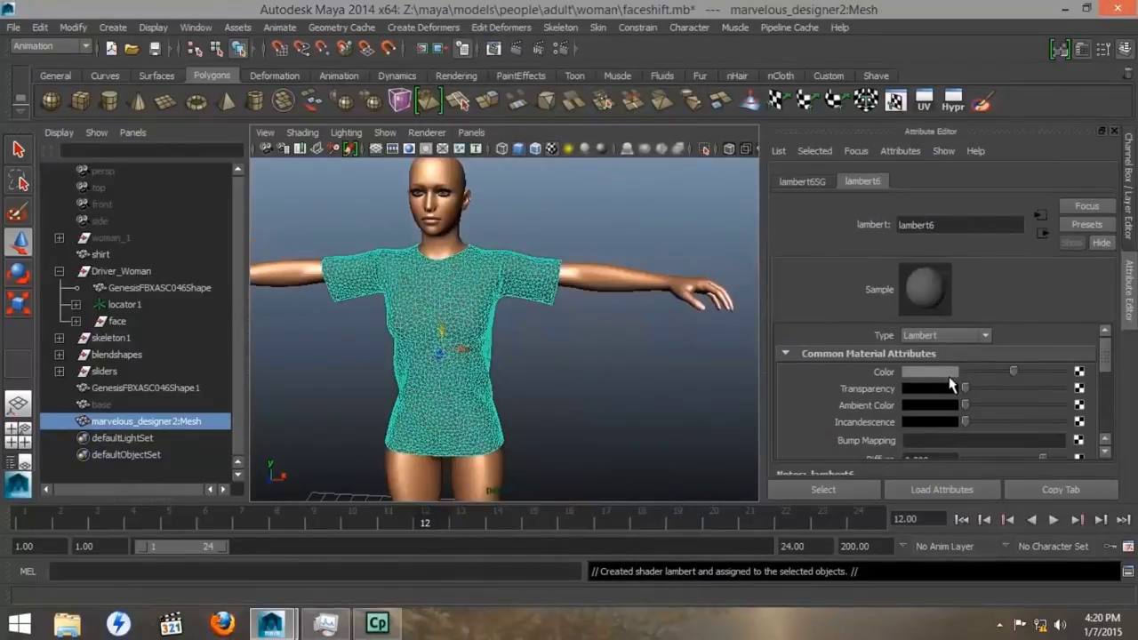
{"action": "left_click", "coordinate": [929, 372]}
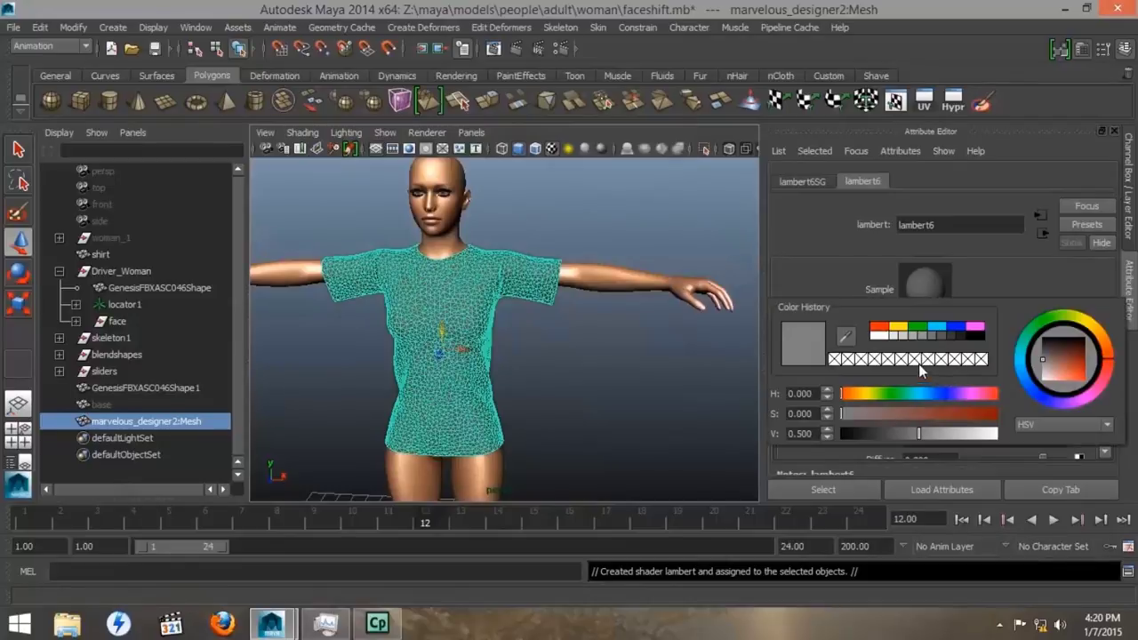
{"action": "left_click", "coordinate": [975, 329]}
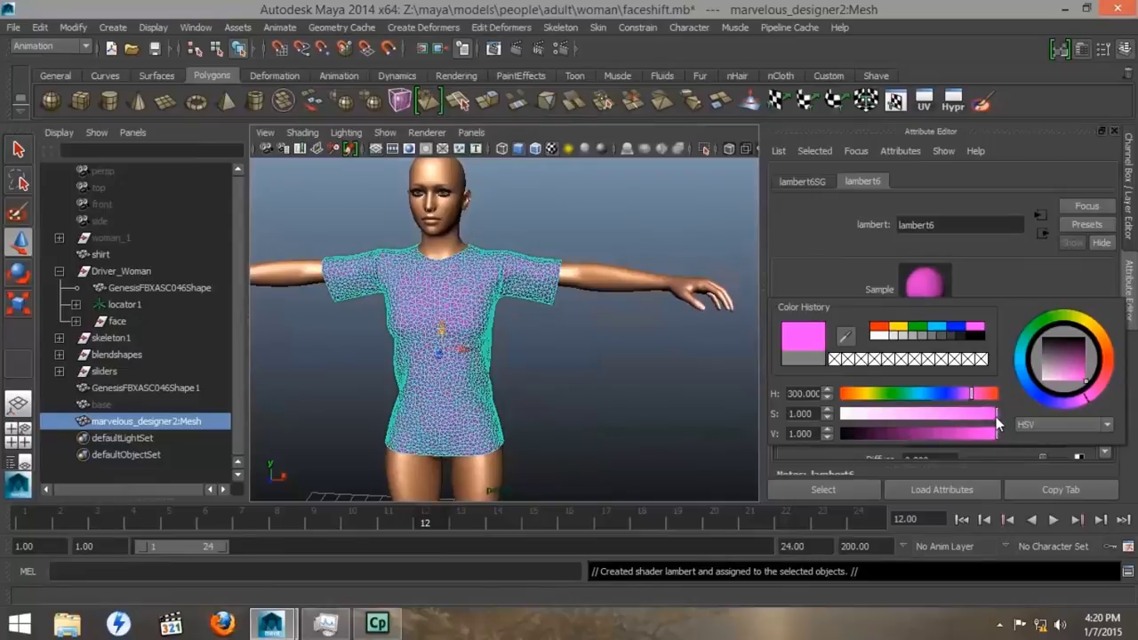
{"action": "left_click_drag", "start_coordinate": [997, 424], "coordinate": [900, 415]}
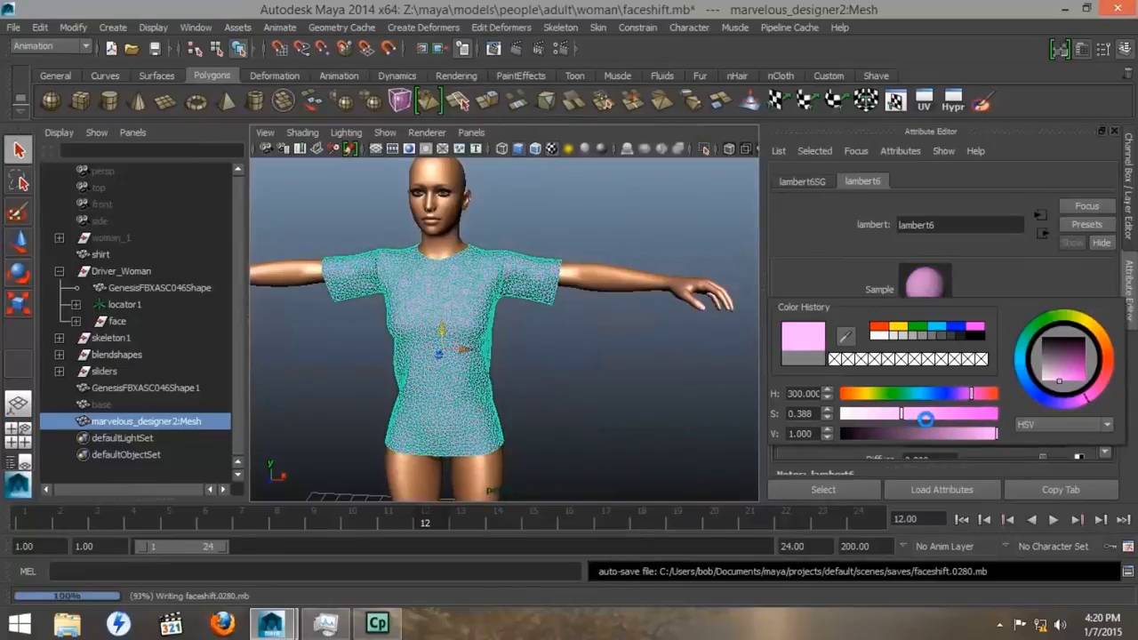
Raise the shirt colour's saturation to 0.528, close the colour chooser and restore the Channel Box/Layer Editor
{"action": "left_click", "coordinate": [925, 418]}
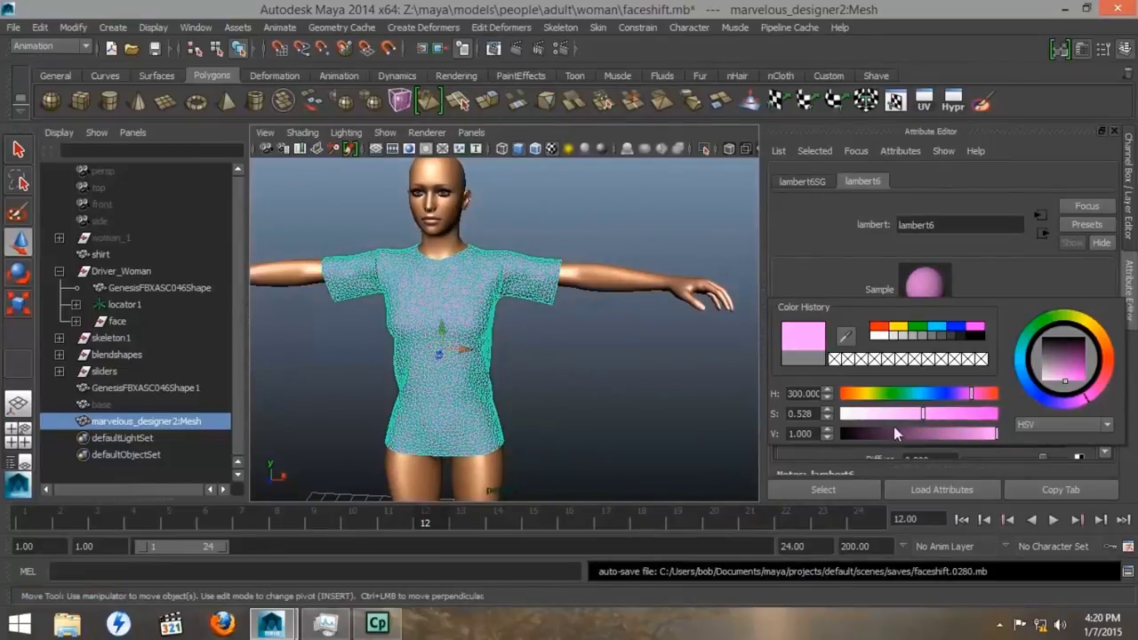
{"action": "left_click", "coordinate": [610, 382]}
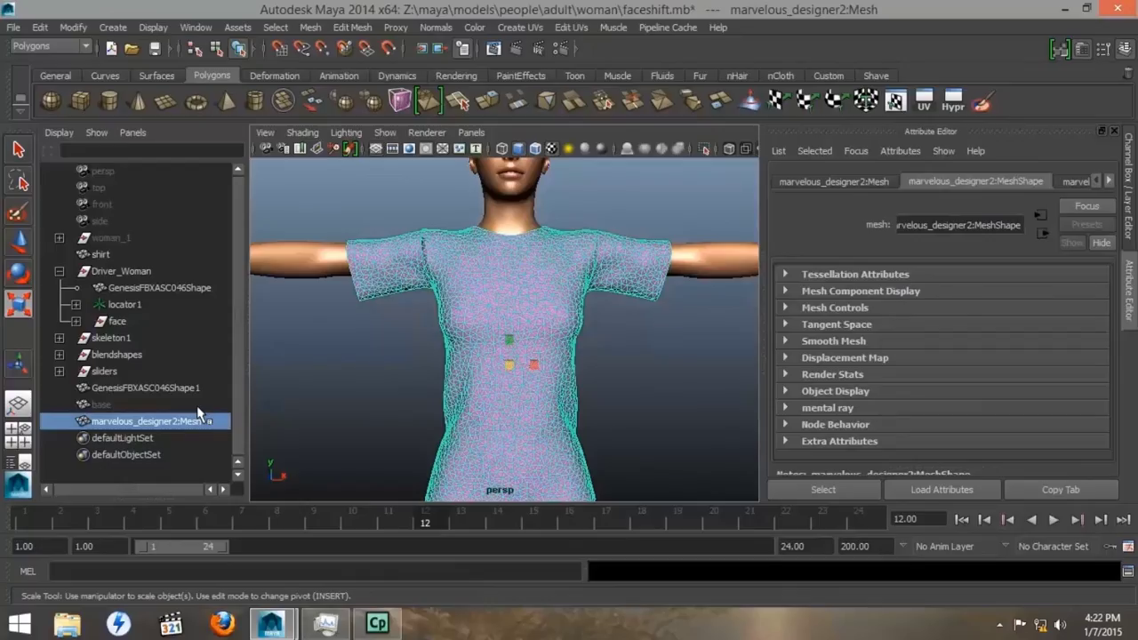
{"action": "left_click", "coordinate": [1082, 50]}
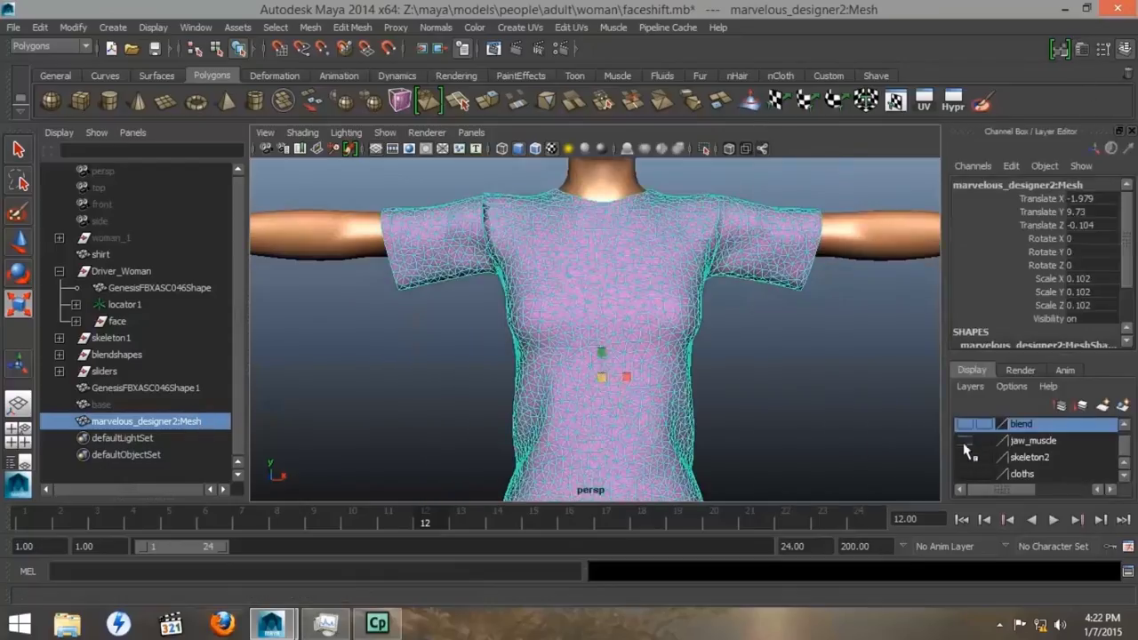
Show the cloths layer, hide the Marvelous Designer mesh, and select marvelous_designer2:Mesh
{"action": "left_click", "coordinate": [965, 475]}
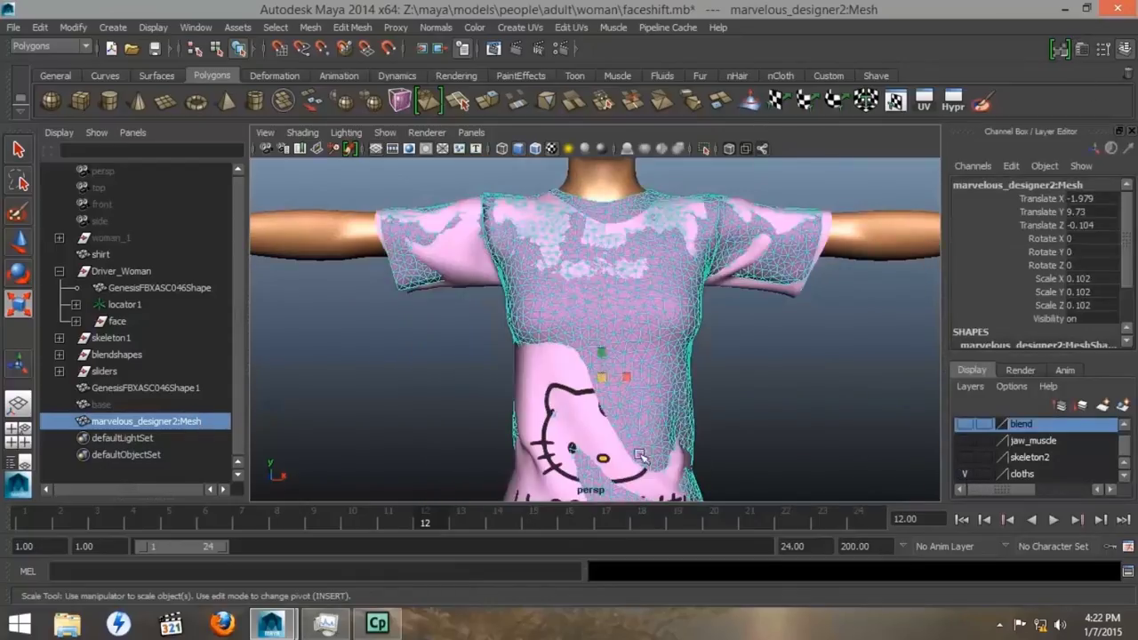
{"action": "key", "text": "ctrl+h"}
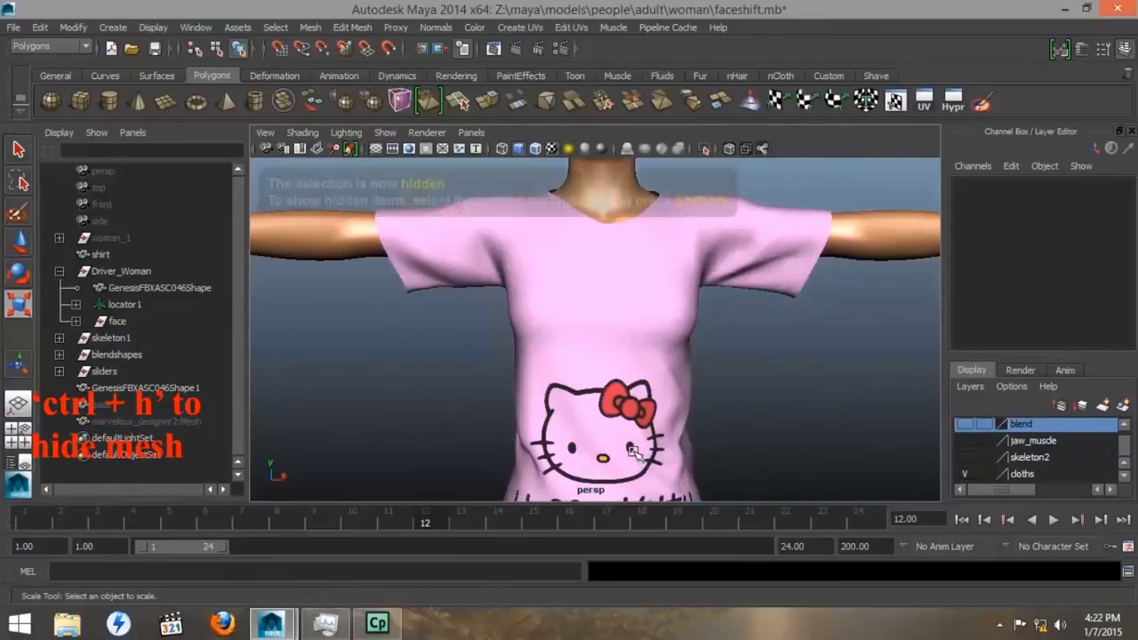
{"action": "left_click", "coordinate": [754, 270]}
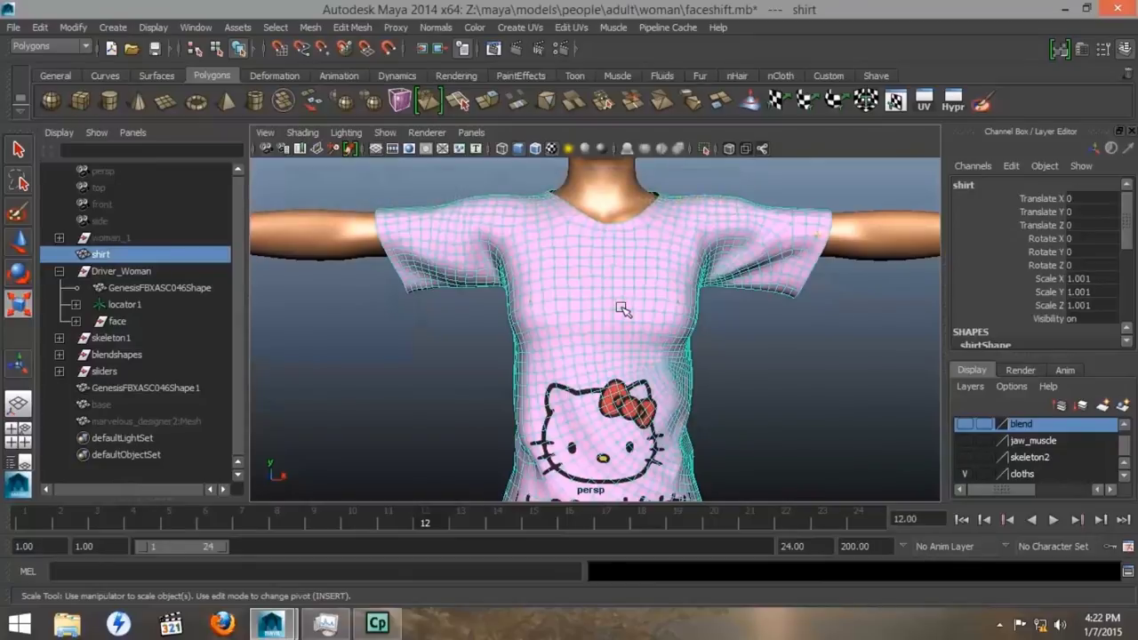
{"action": "left_click", "coordinate": [142, 421]}
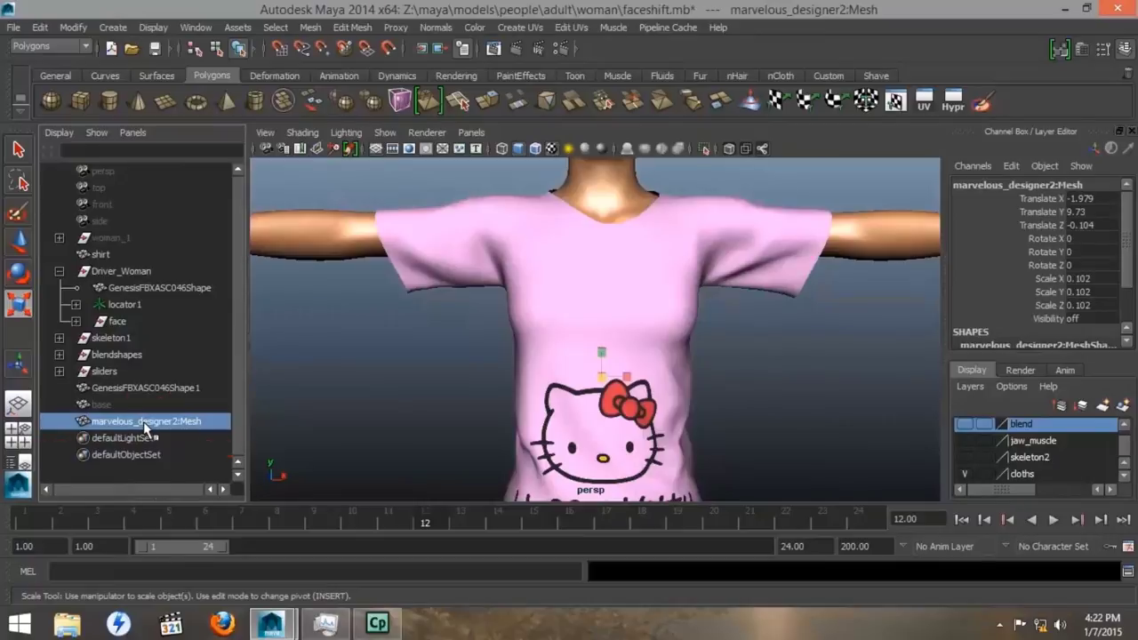
Unhide the Marvelous Designer mesh, freeze its transformations and rename it 'marvelous designer'
{"action": "key", "text": "shift+h"}
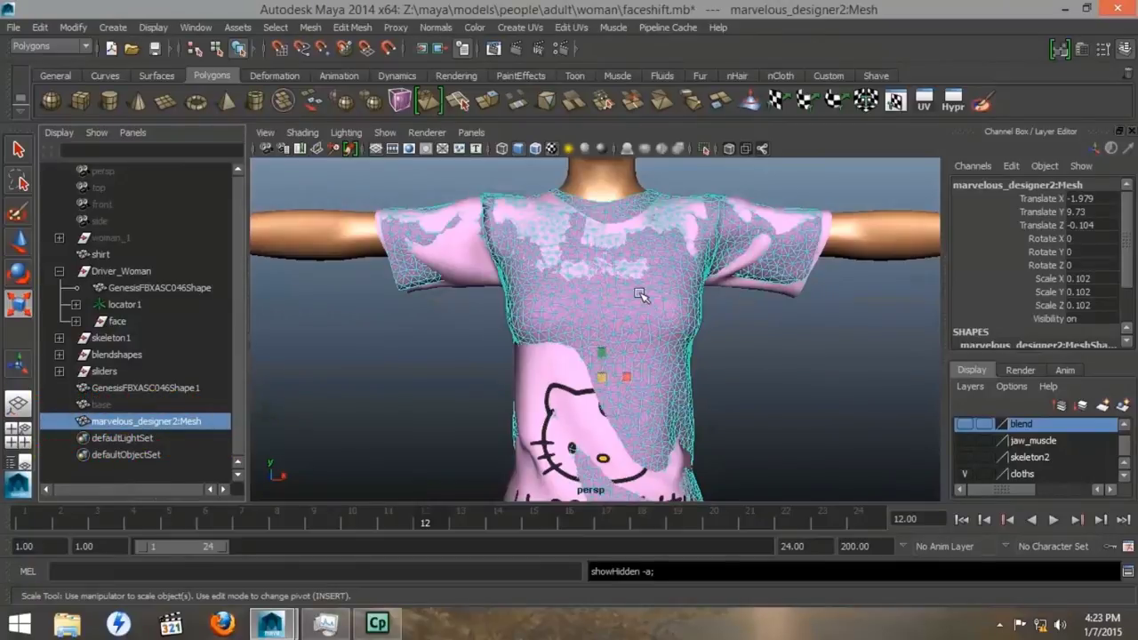
{"action": "left_click", "coordinate": [72, 28]}
{"action": "left_click", "coordinate": [133, 79]}
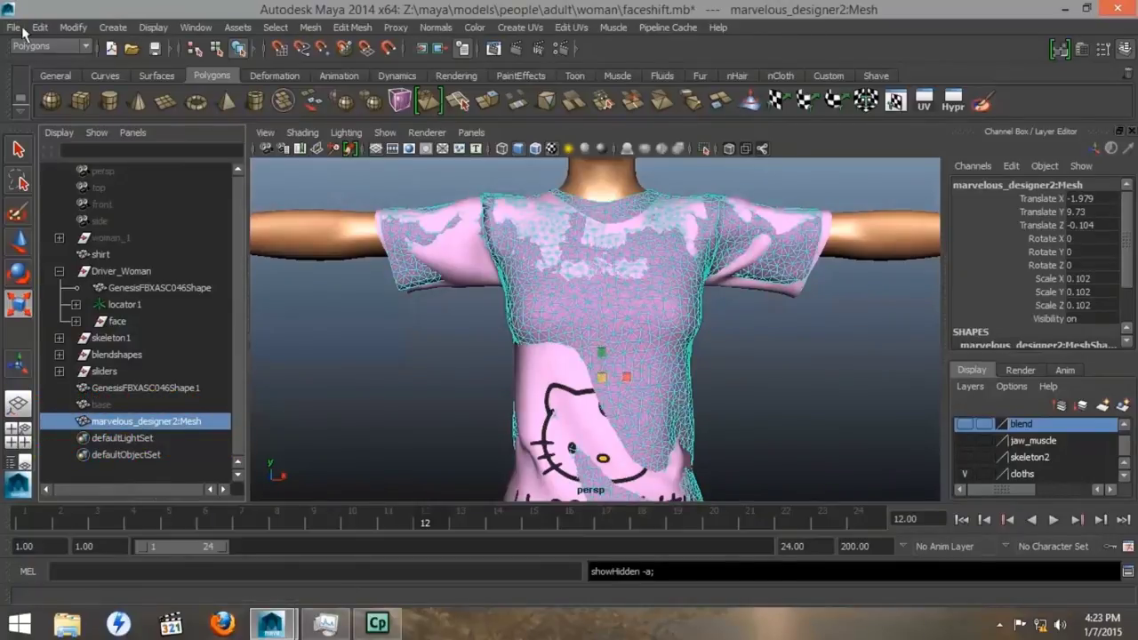
{"action": "double_click", "coordinate": [134, 423]}
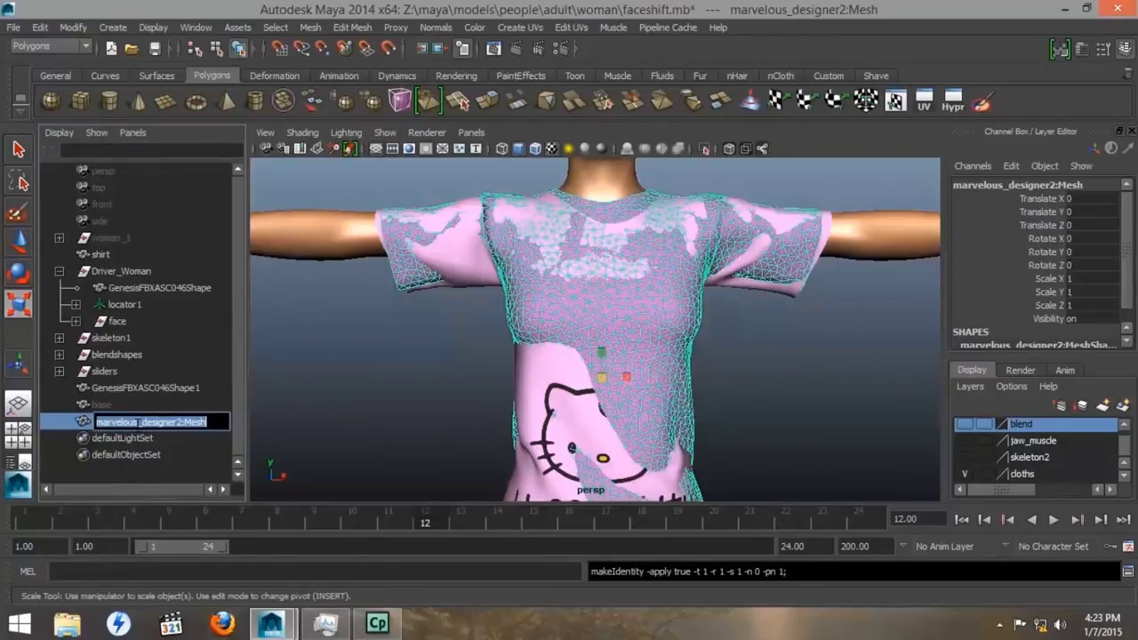
{"action": "type", "text": "marvelous"}
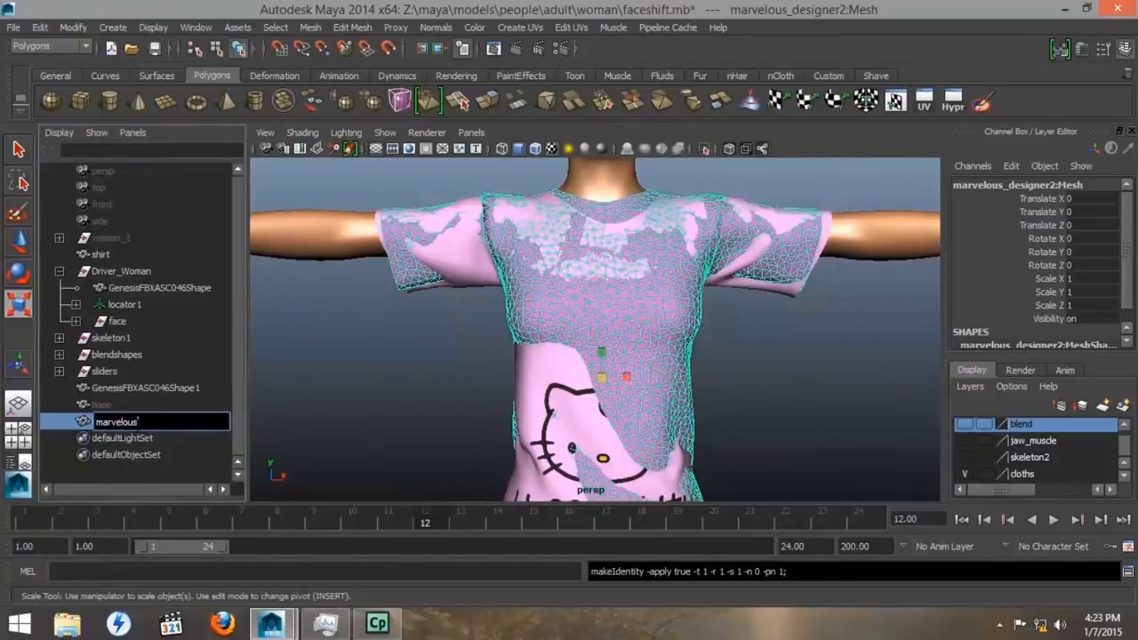
{"action": "type", "text": " designer"}
{"action": "key", "text": "Return"}
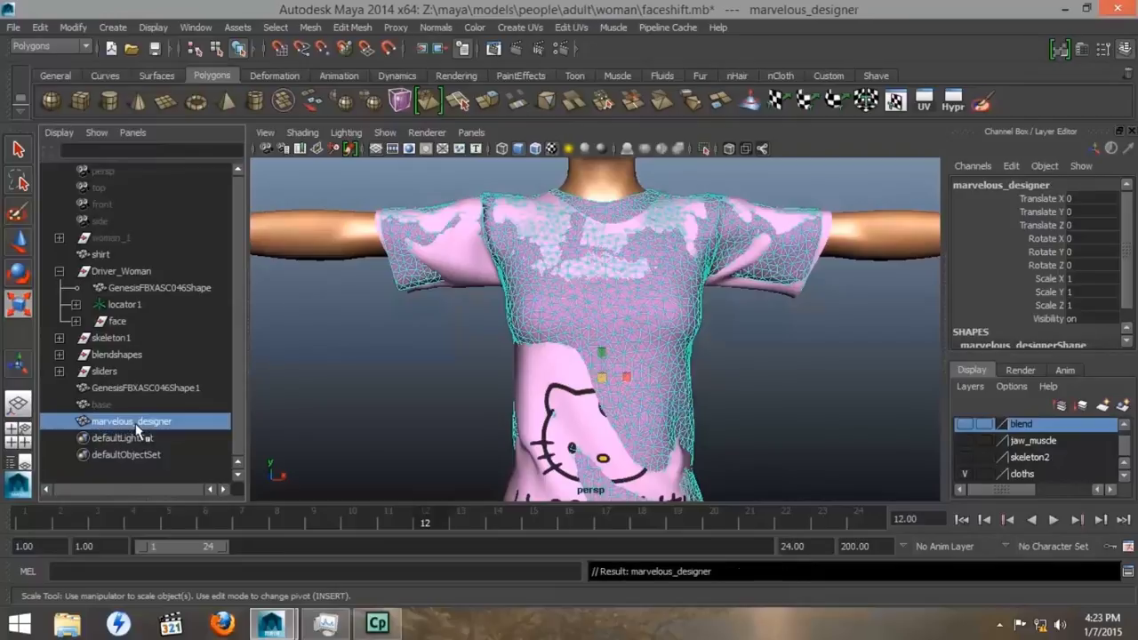
Set the shirt's Scale X, Y and Z to 10
{"action": "left_click", "coordinate": [1084, 305]}
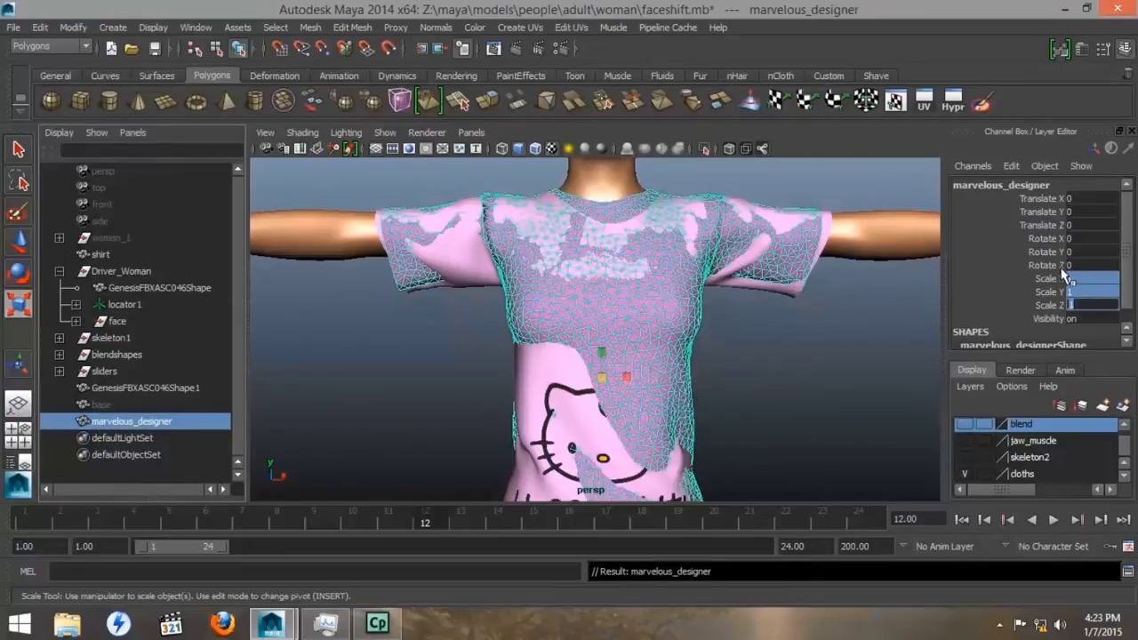
{"action": "type", "text": "10"}
{"action": "key", "text": "Return"}
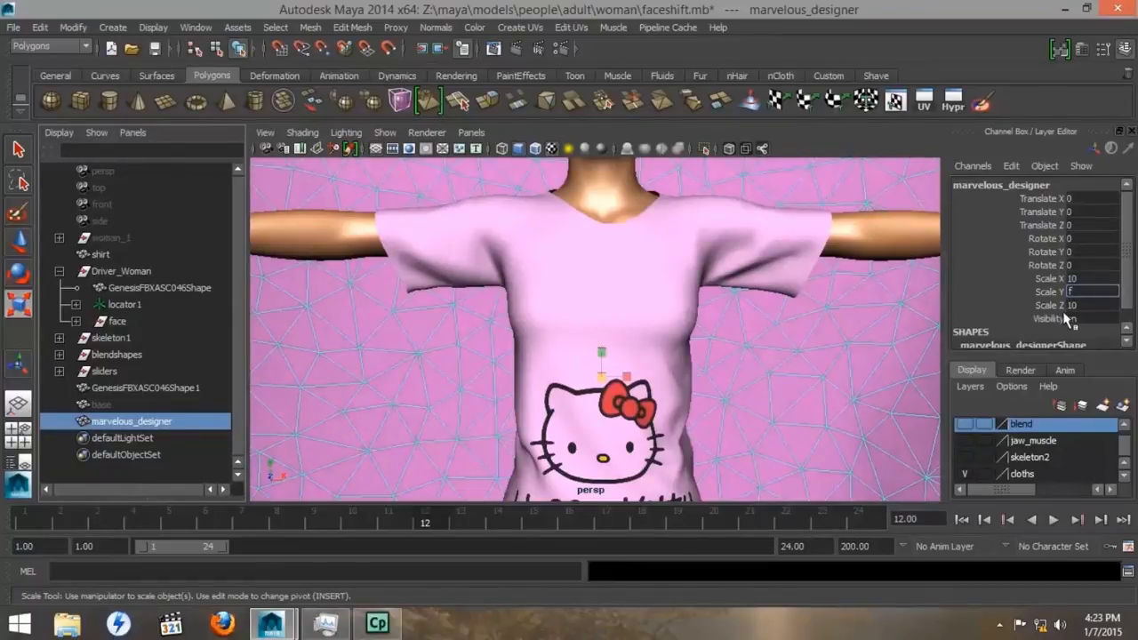
{"action": "key", "text": "Tab"}
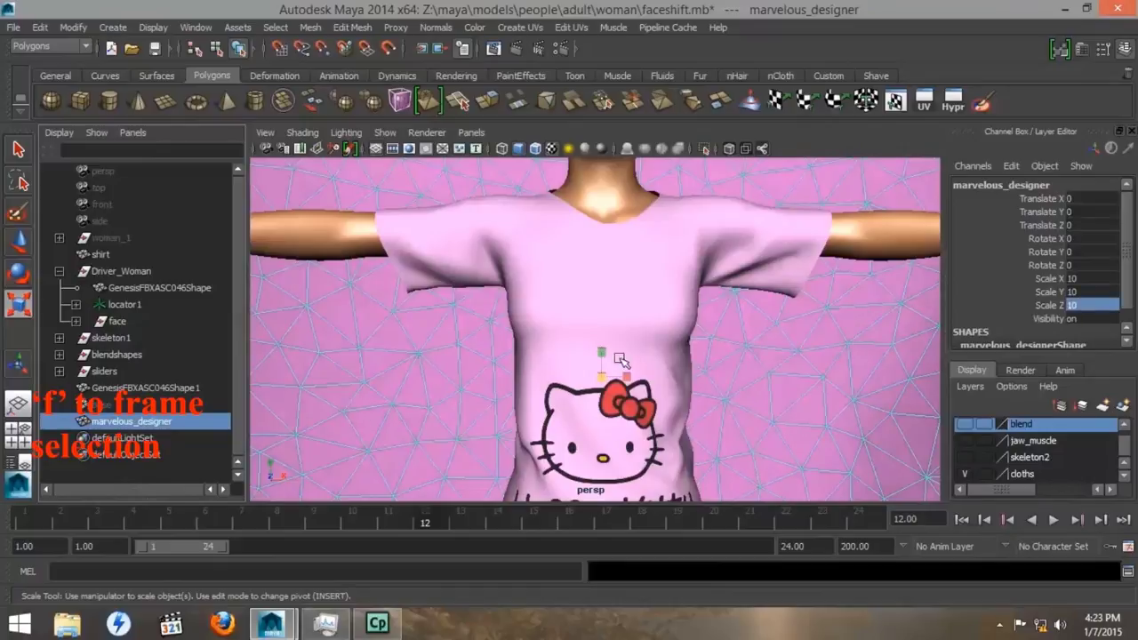
Frame the shirt and delete the small leftover figure beside it
{"action": "key", "text": "f"}
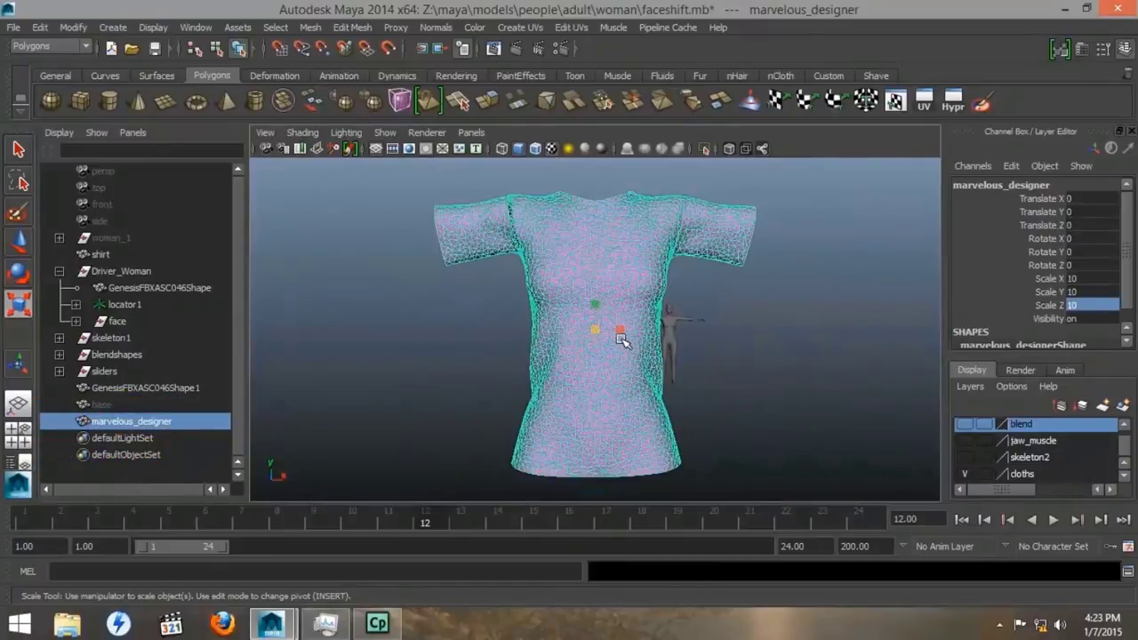
{"action": "left_click_drag", "start_coordinate": [625, 346], "coordinate": [575, 355], "text": "alt"}
{"action": "key", "text": "r"}
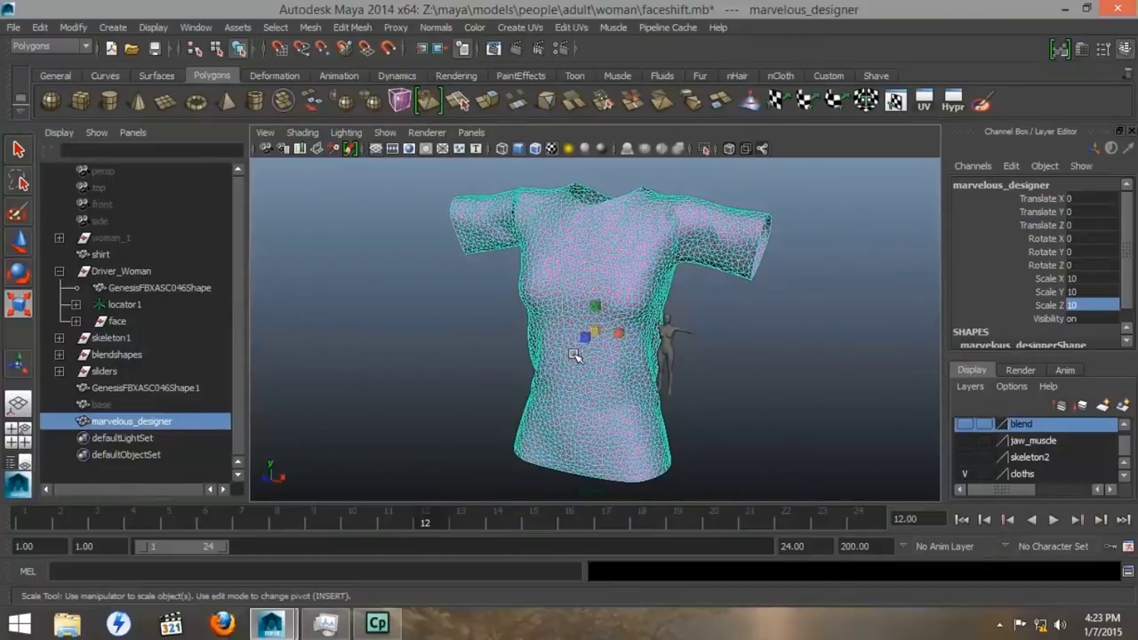
{"action": "left_click", "coordinate": [673, 332]}
{"action": "key", "text": "Delete"}
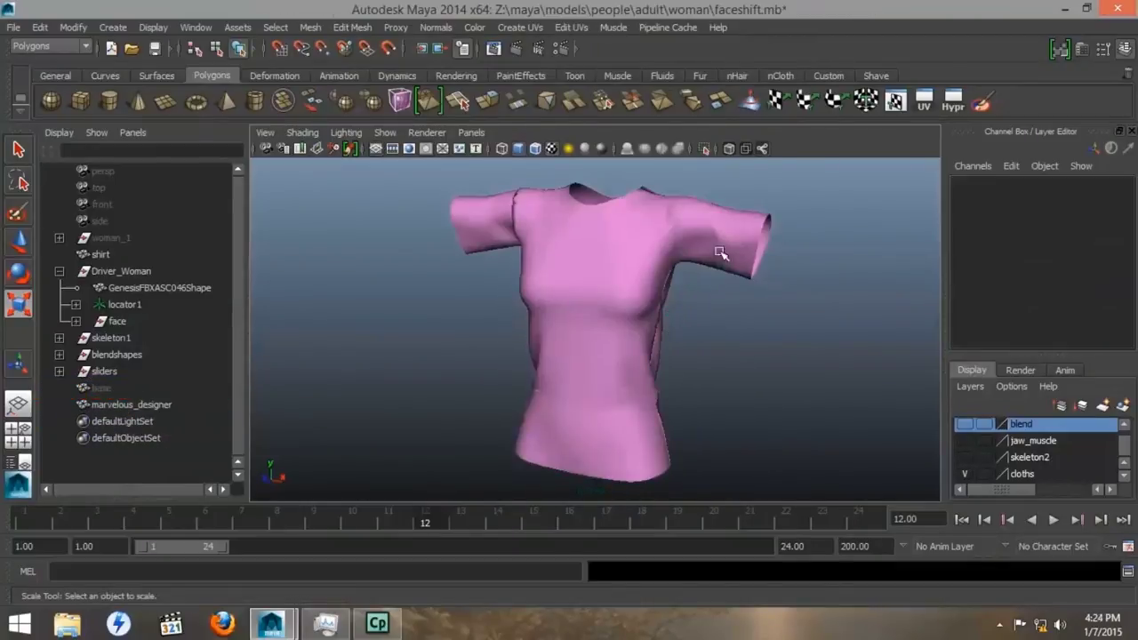
Export the selected shirt to marvelous designer.obj, overwriting the existing file
{"action": "left_click", "coordinate": [720, 233]}
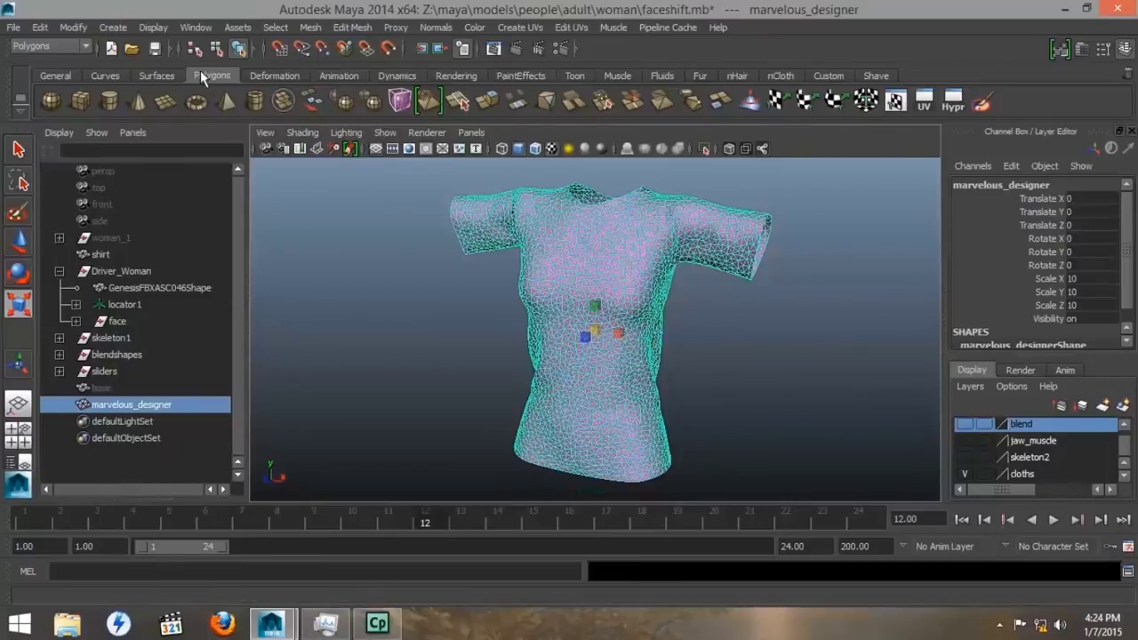
{"action": "left_click", "coordinate": [14, 28]}
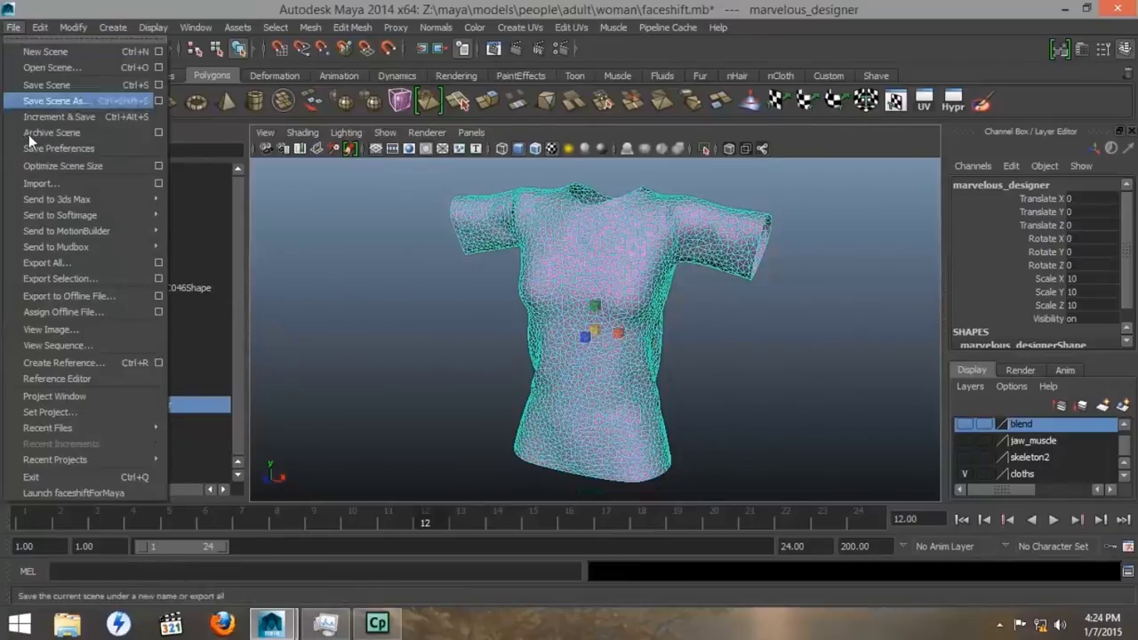
{"action": "left_click", "coordinate": [71, 278]}
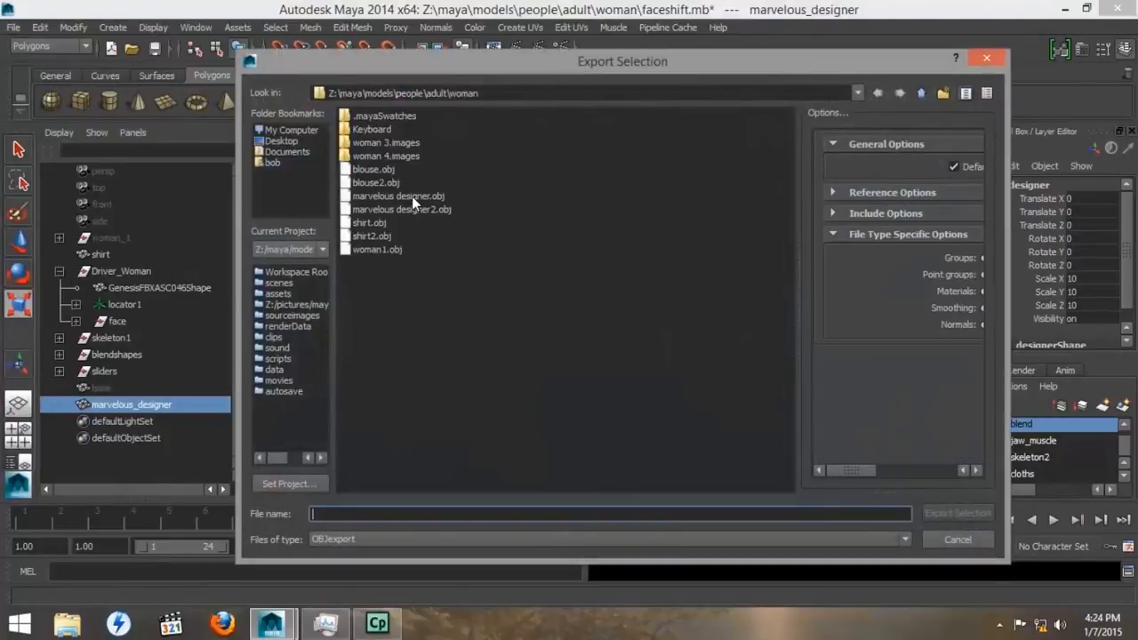
{"action": "left_click", "coordinate": [411, 195]}
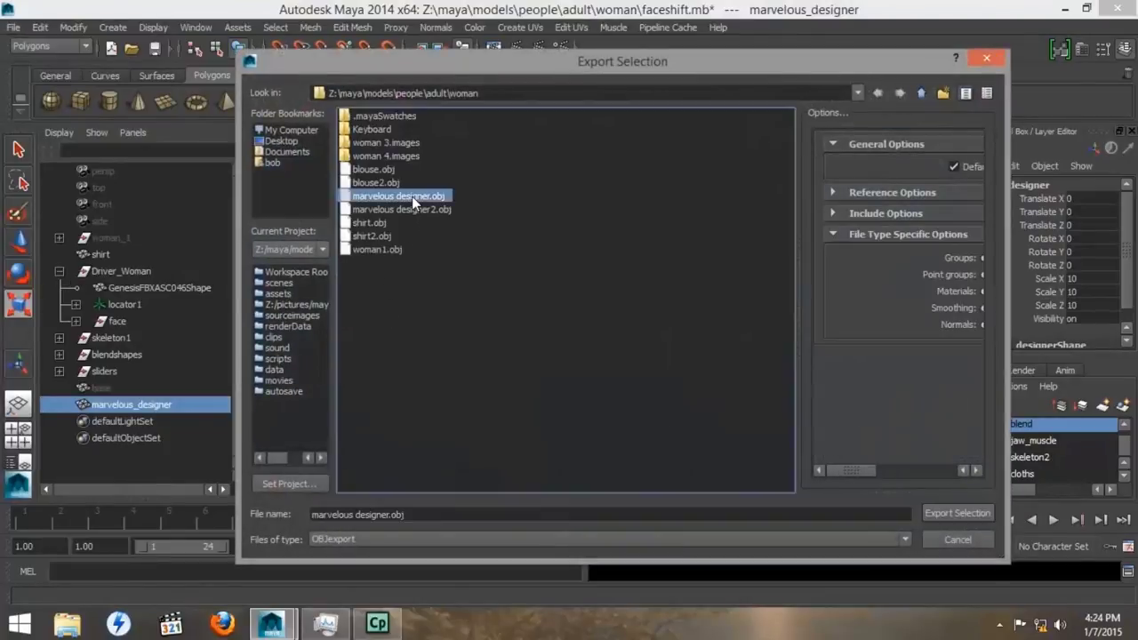
{"action": "left_click", "coordinate": [954, 513]}
{"action": "left_click", "coordinate": [584, 330]}
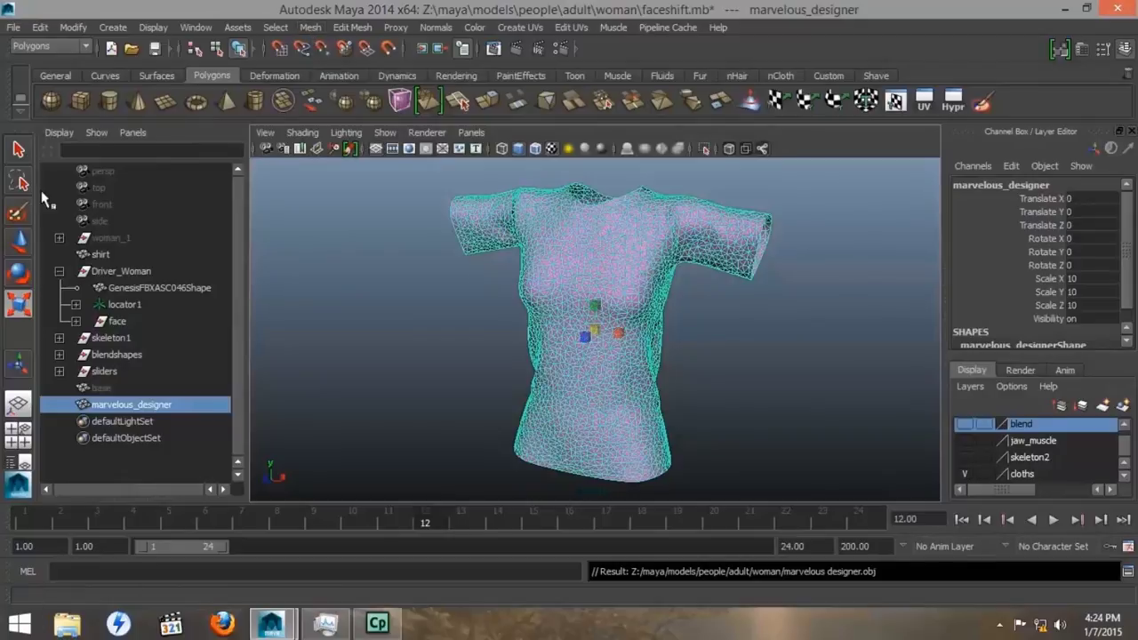
{"action": "left_click", "coordinate": [13, 27]}
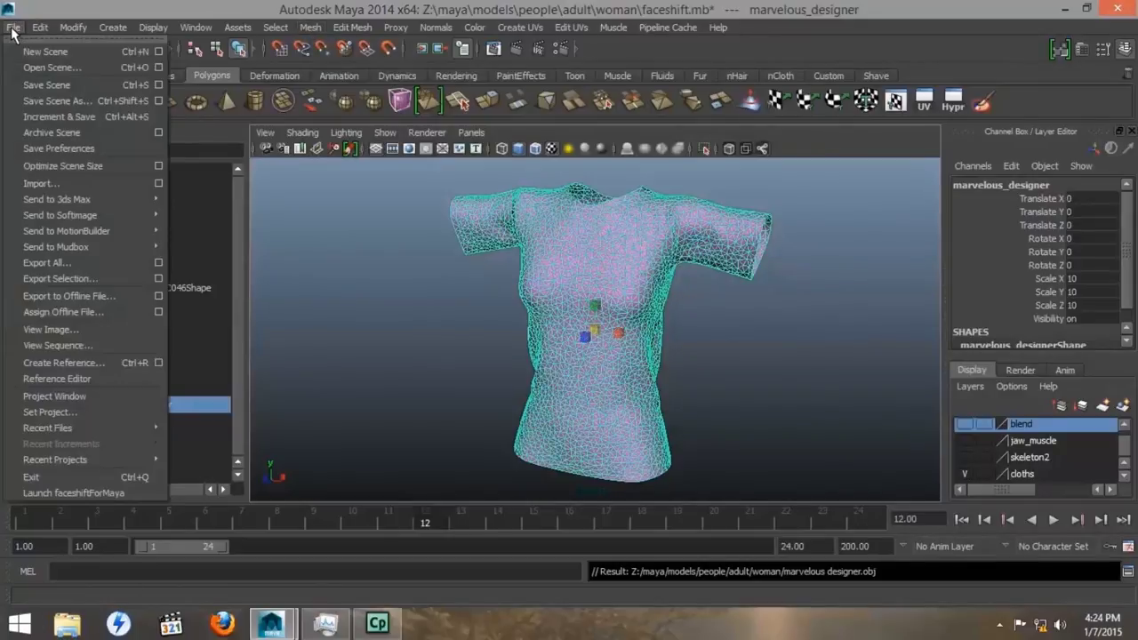
{"action": "mouse_move", "coordinate": [107, 246]}
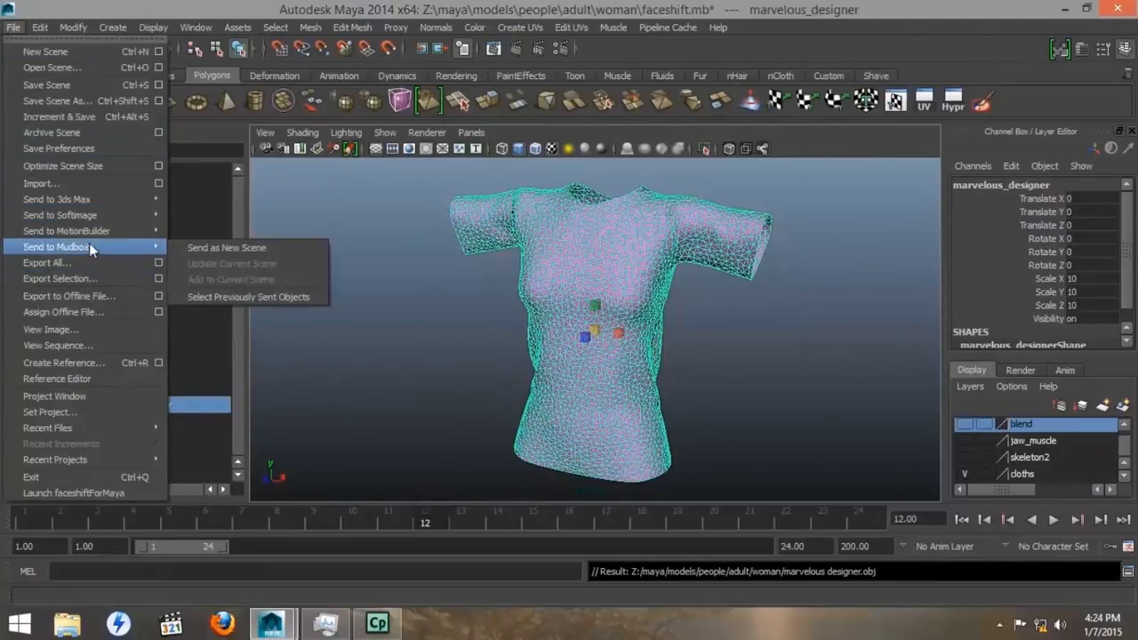
Send the shirt to Mudbox as a new scene, keep all meshes, and start a new Retopologize operation
{"action": "left_click", "coordinate": [220, 248]}
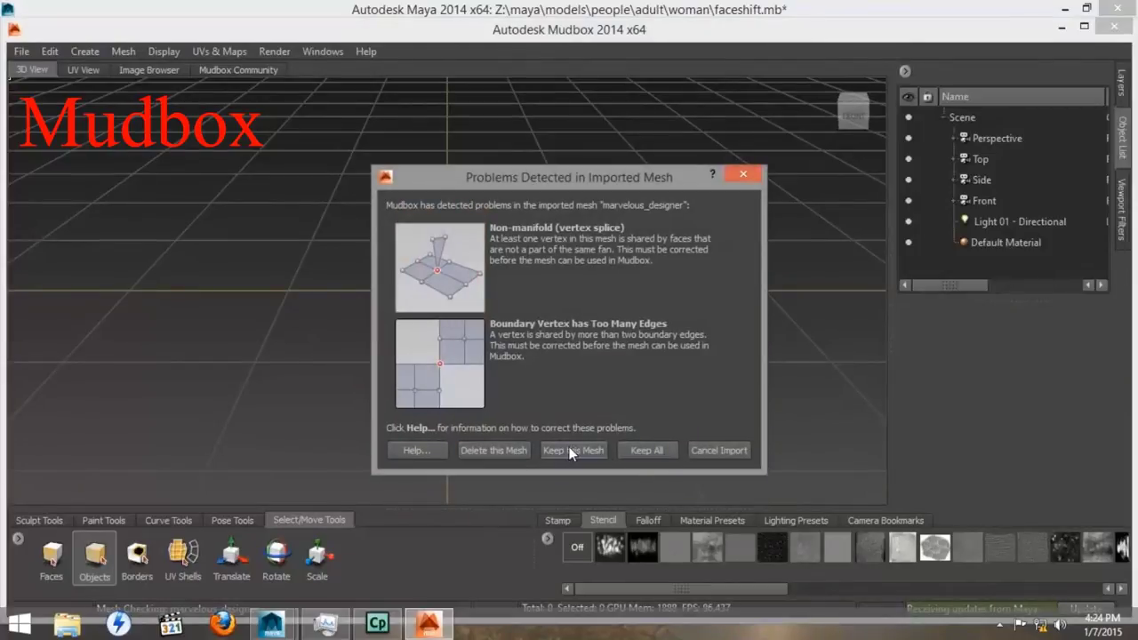
{"action": "left_click", "coordinate": [636, 451]}
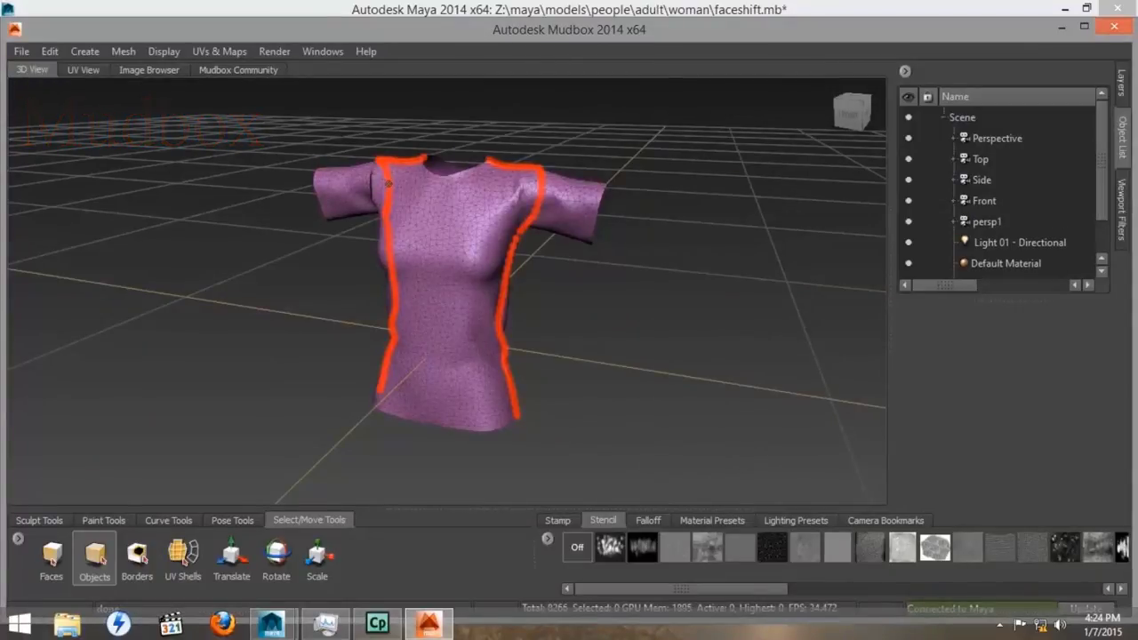
{"action": "left_click", "coordinate": [463, 262]}
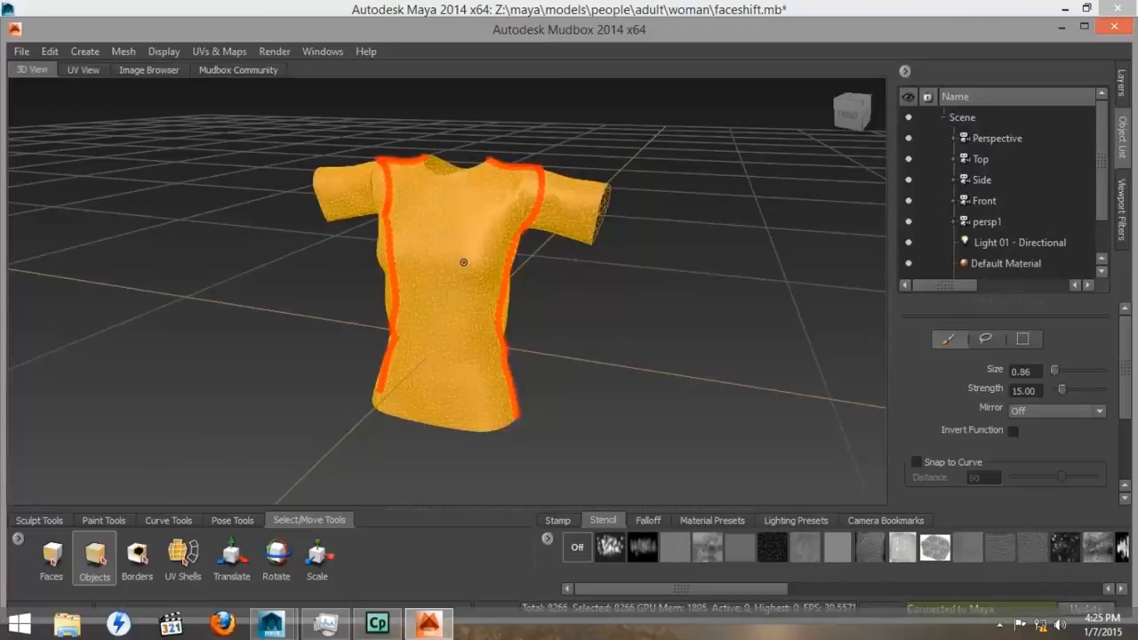
{"action": "left_click", "coordinate": [121, 51]}
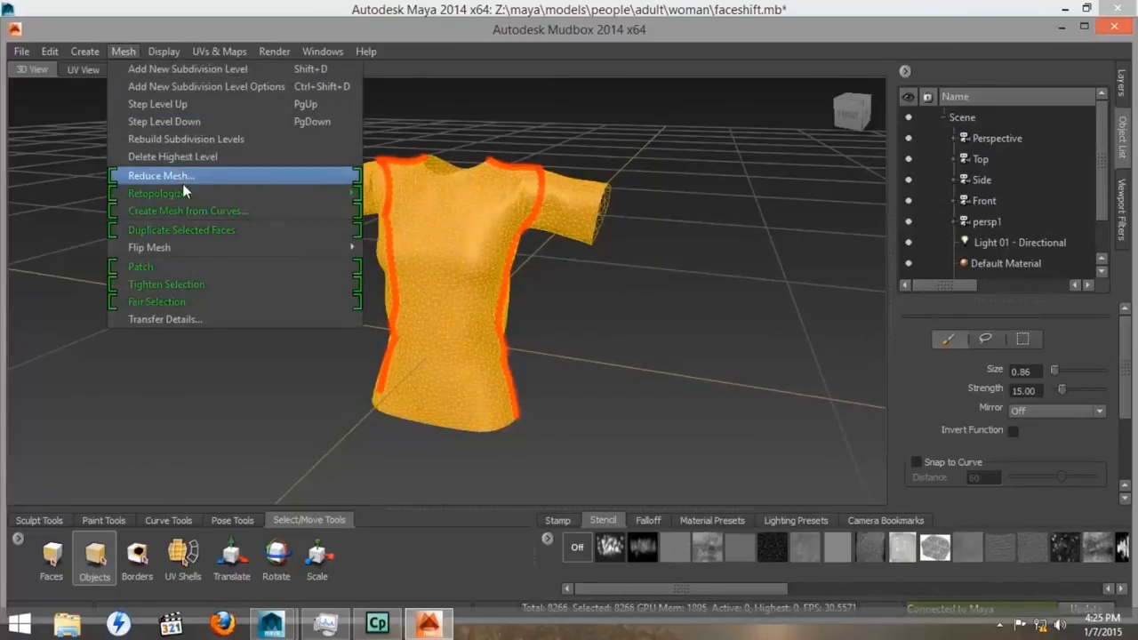
{"action": "mouse_move", "coordinate": [187, 192]}
{"action": "left_click", "coordinate": [384, 193]}
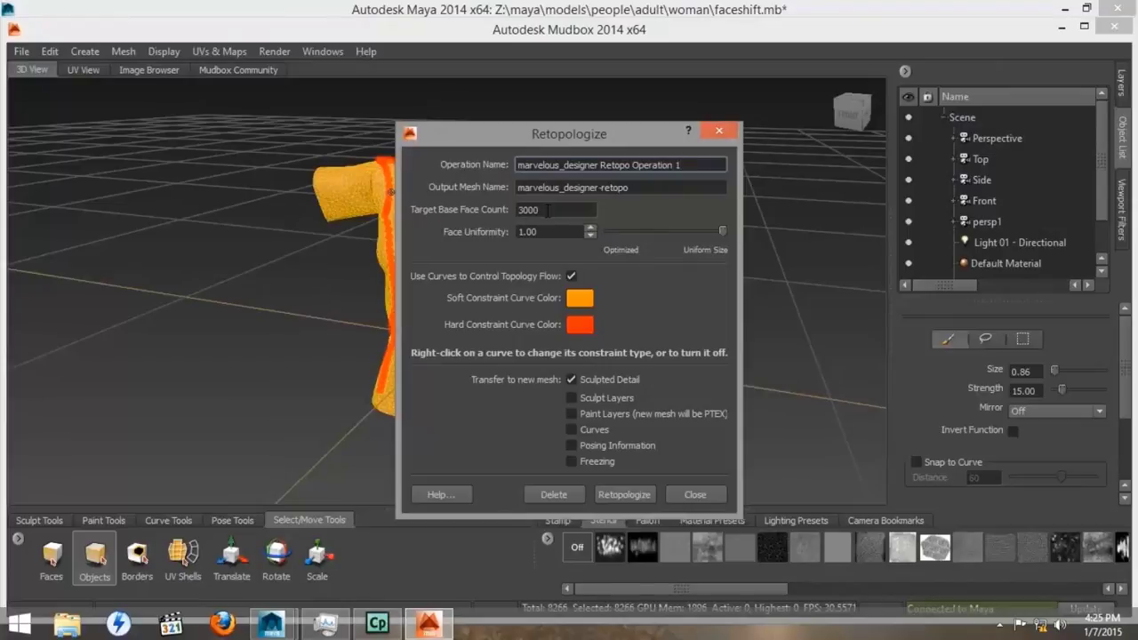
Back in Maya, select the original shirt and turn on the Poly Count heads-up display
{"action": "mouse_move", "coordinate": [288, 631]}
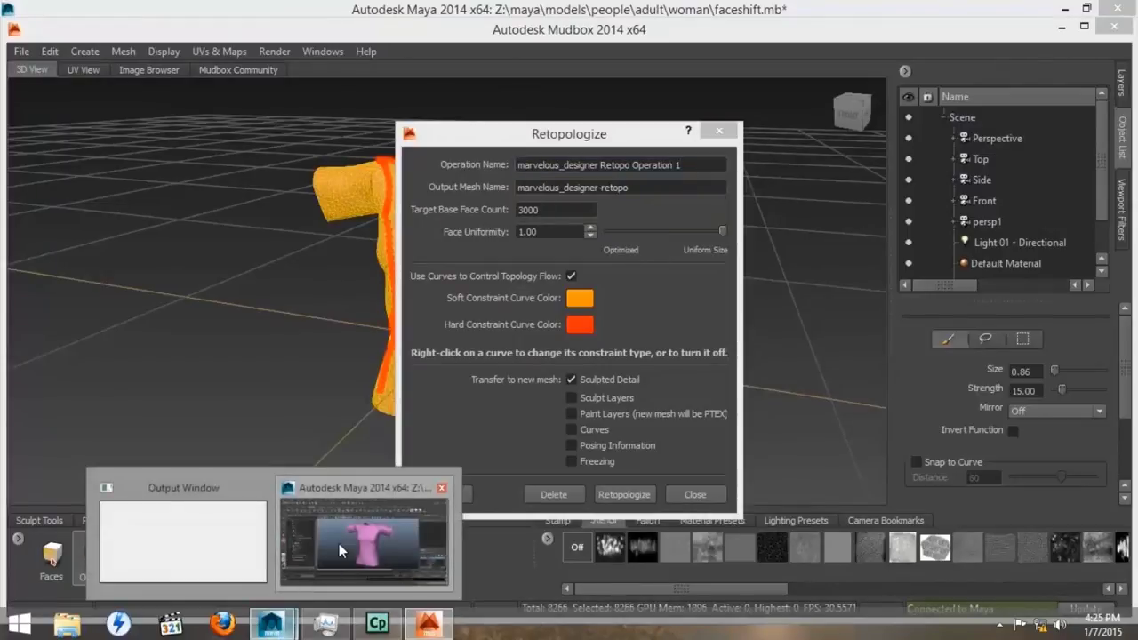
{"action": "left_click", "coordinate": [339, 543]}
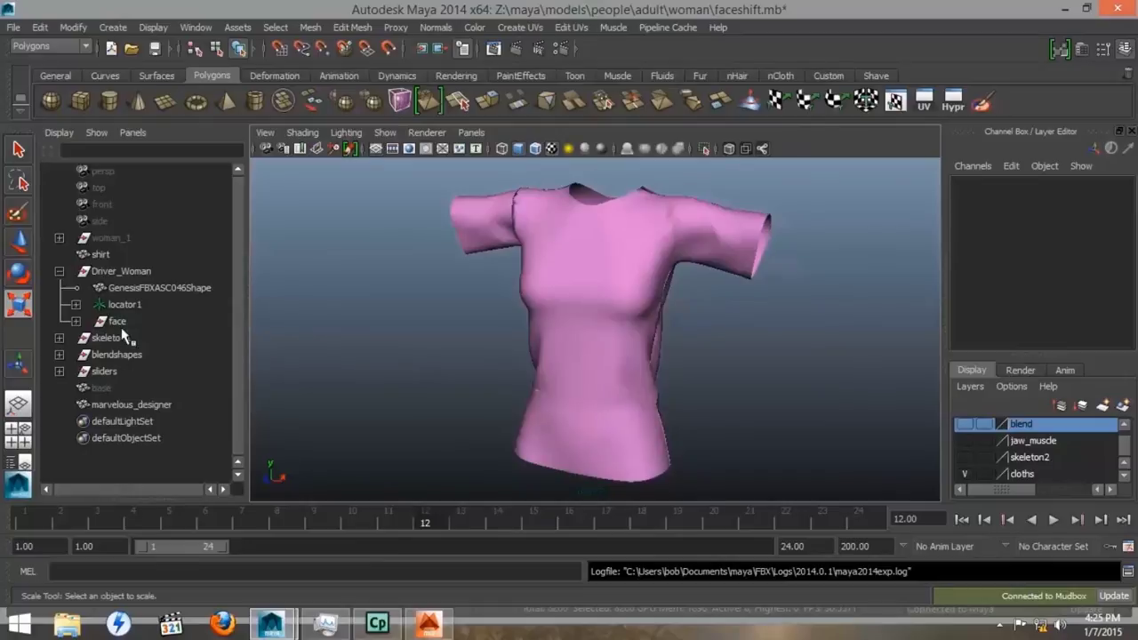
{"action": "left_click", "coordinate": [101, 256]}
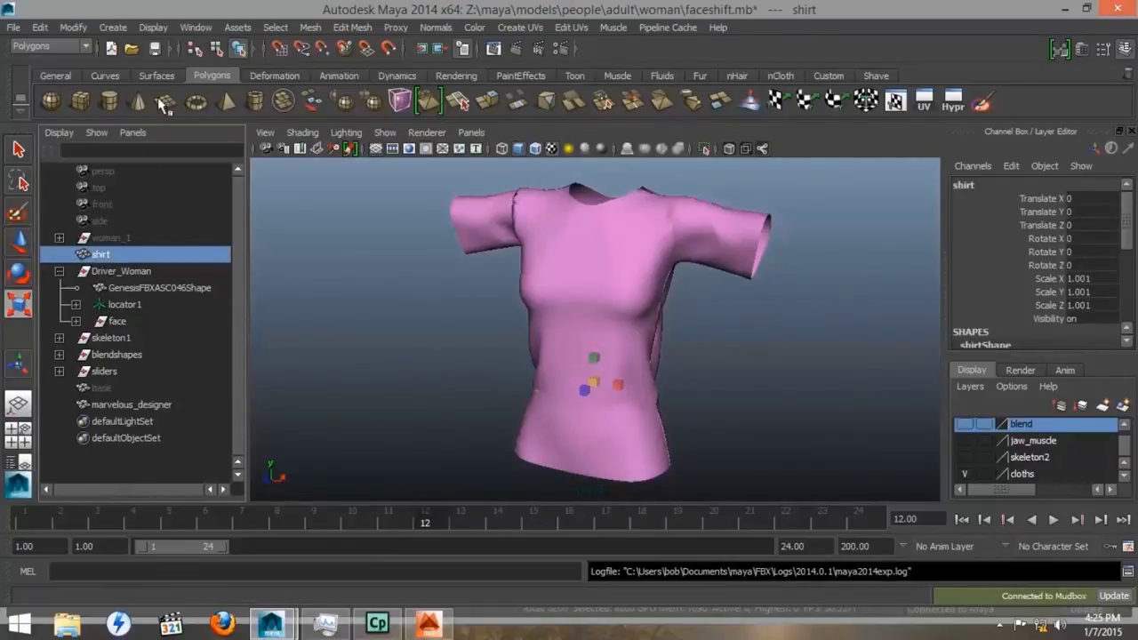
{"action": "left_click", "coordinate": [190, 27]}
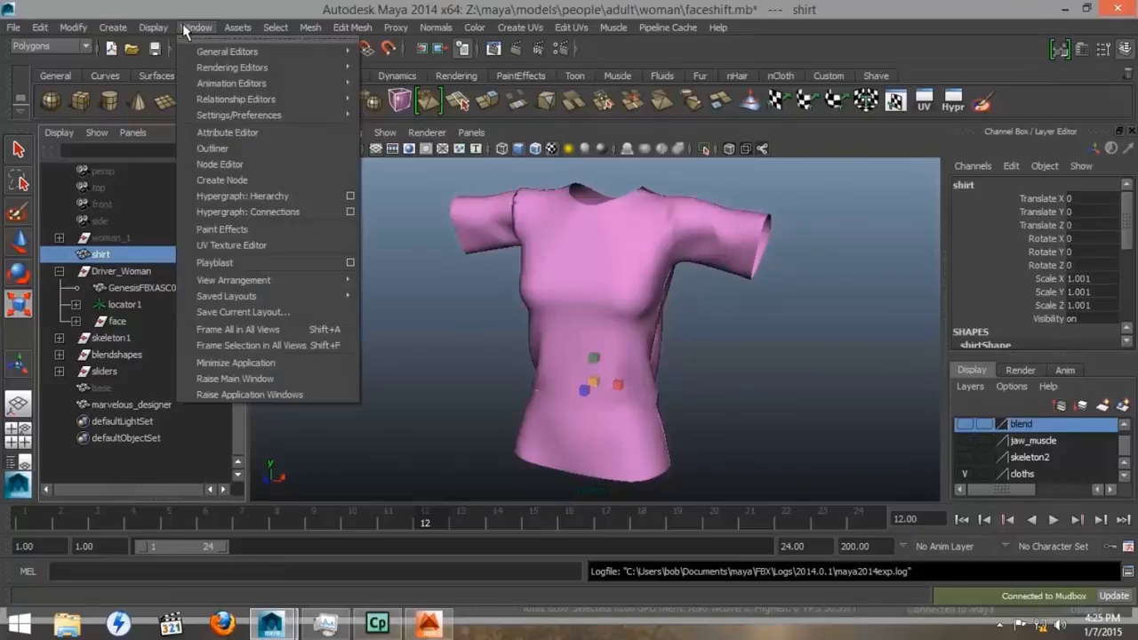
{"action": "mouse_move", "coordinate": [157, 27]}
{"action": "mouse_move", "coordinate": [173, 66]}
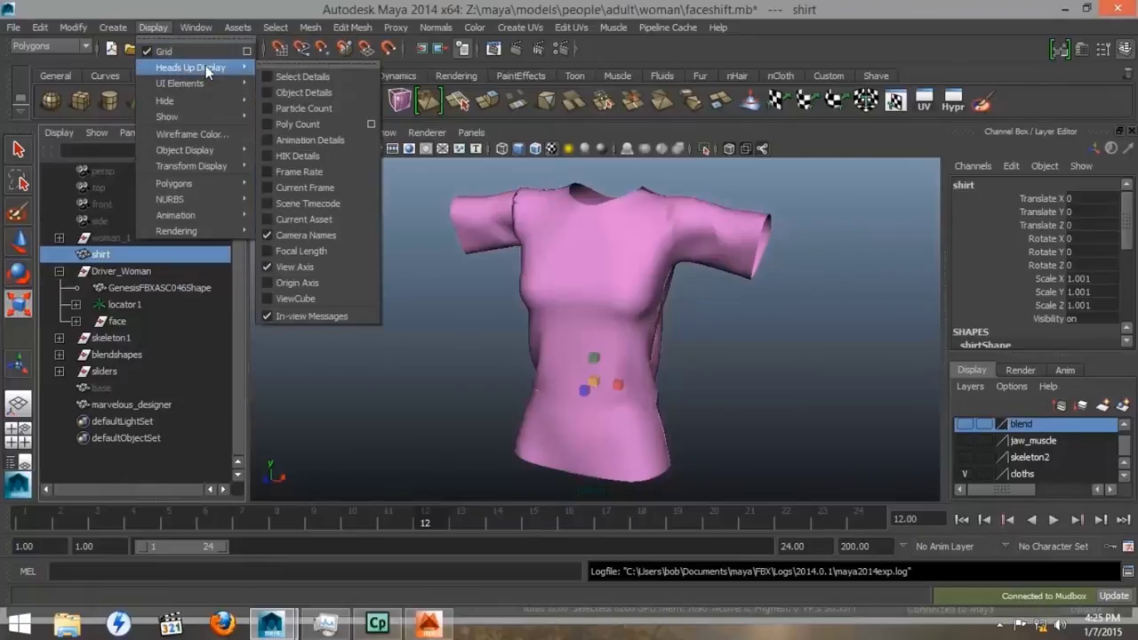
{"action": "left_click", "coordinate": [270, 124]}
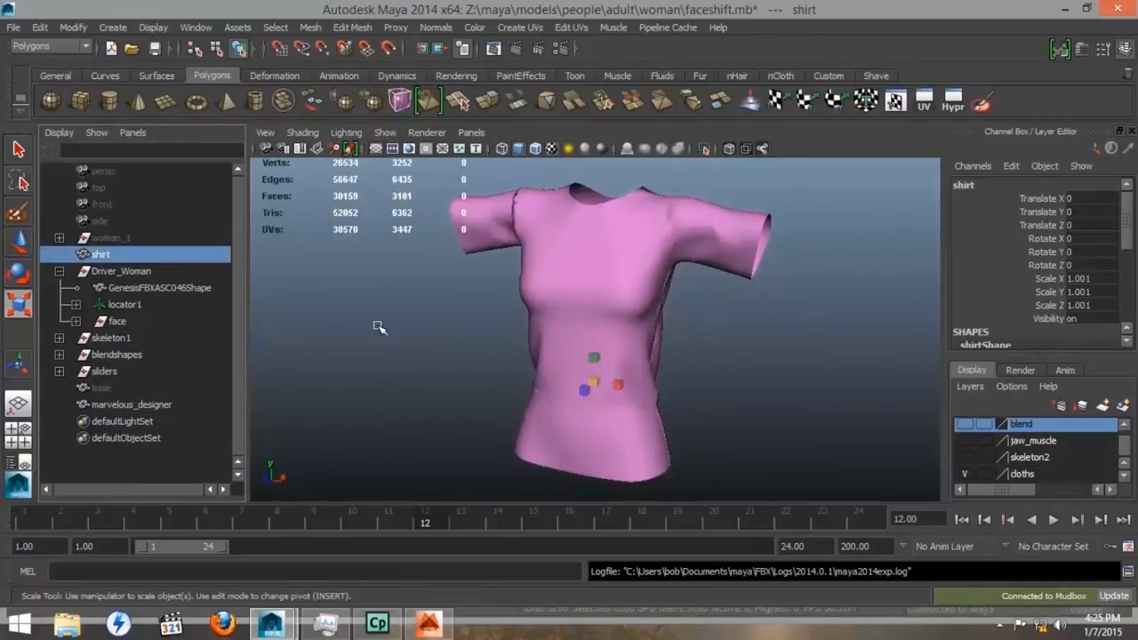
Run Retopologize with Ignore Errors and Continue, then dismiss the discontiguous islands error
{"action": "left_click", "coordinate": [428, 624]}
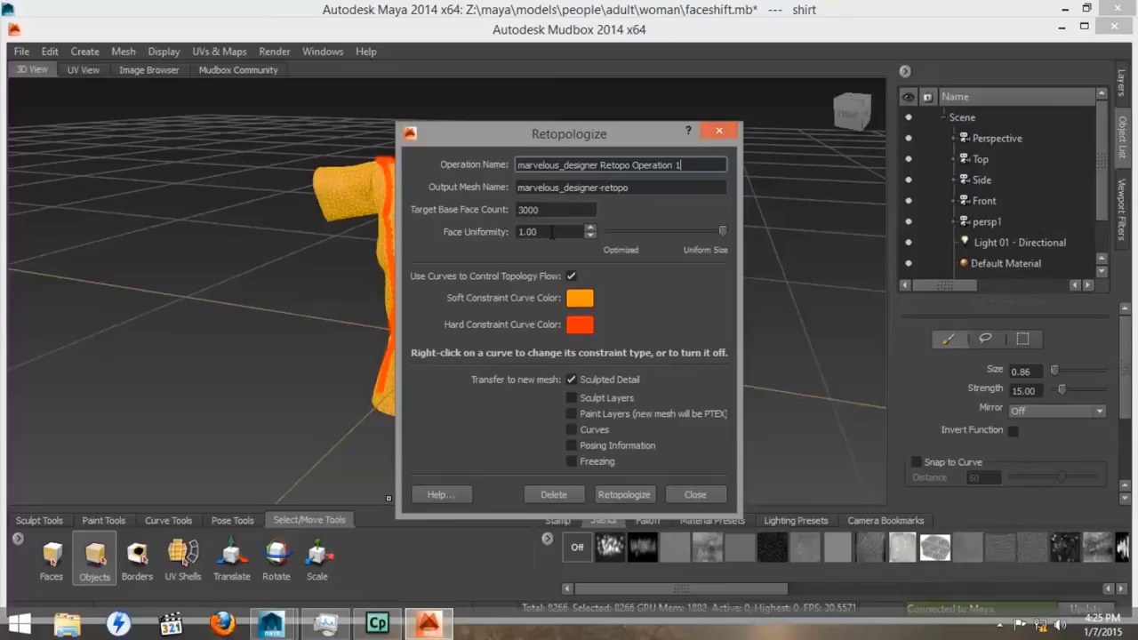
{"action": "left_click", "coordinate": [624, 495]}
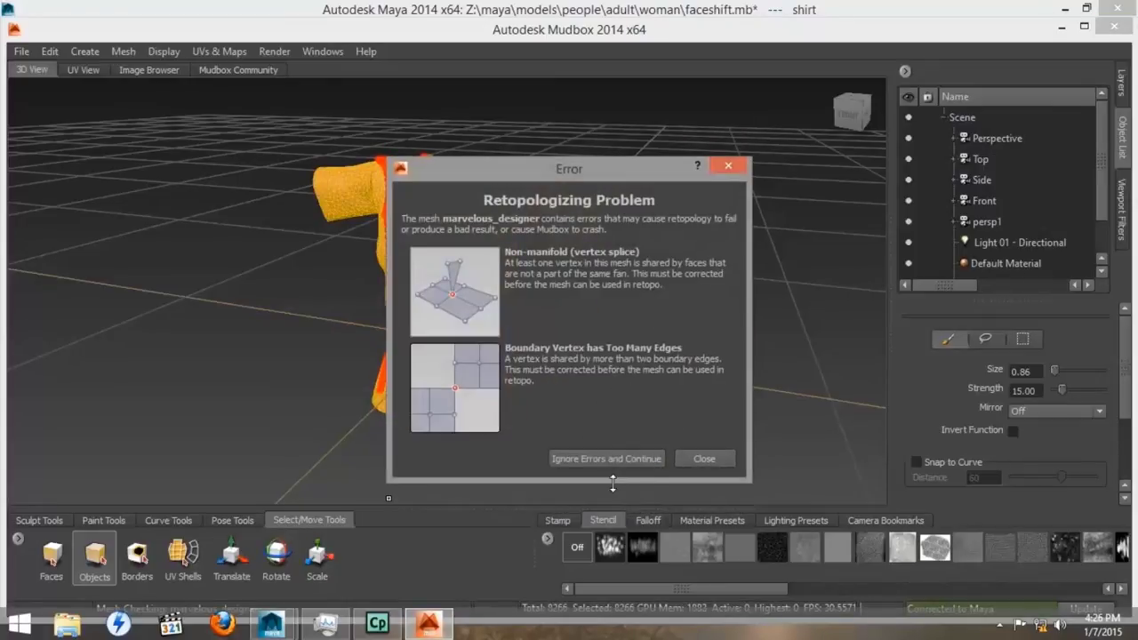
{"action": "left_click", "coordinate": [606, 458]}
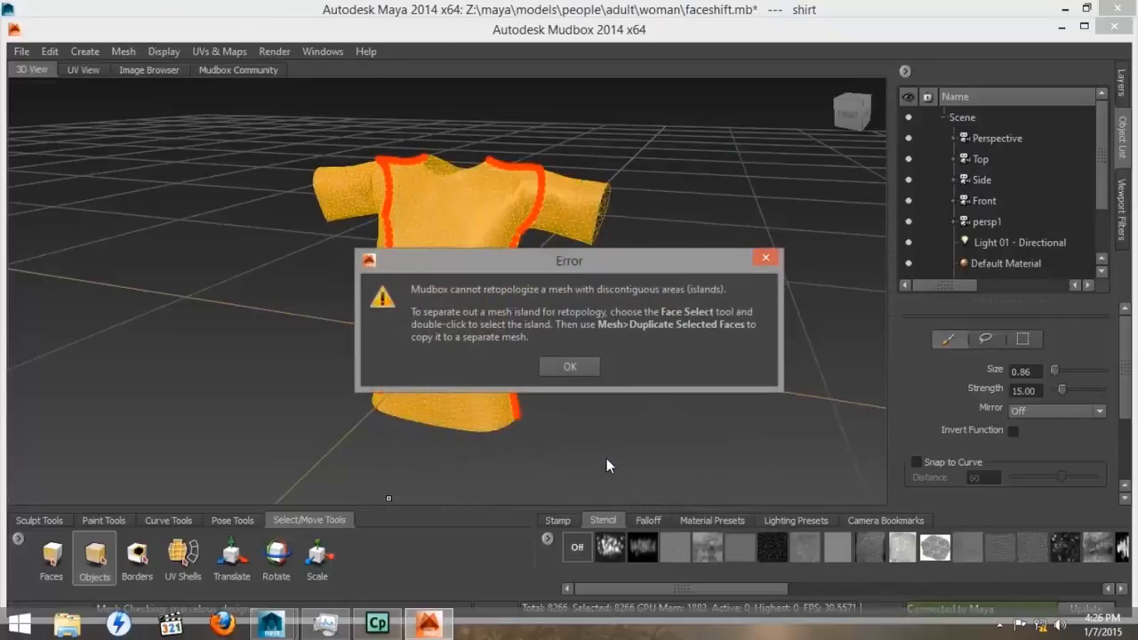
{"action": "left_click", "coordinate": [569, 367]}
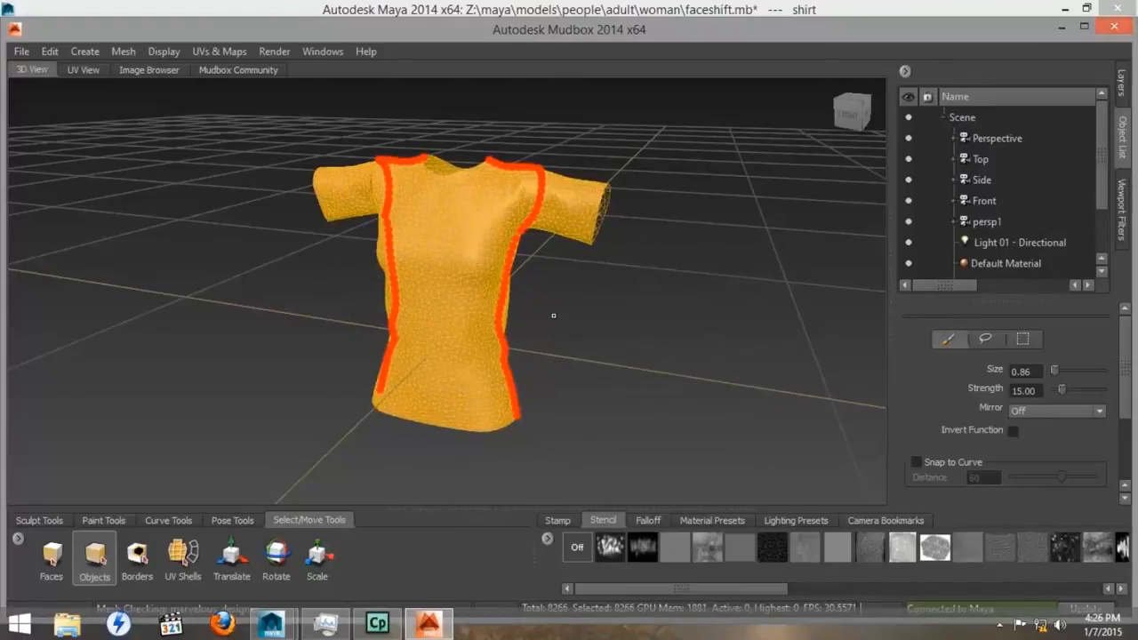
{"action": "left_click_drag", "start_coordinate": [552, 314], "coordinate": [524, 324], "text": "alt"}
Tumble and zoom the view in on the shirt's side seam
{"action": "right_click_drag", "start_coordinate": [524, 324], "coordinate": [539, 330], "text": "alt"}
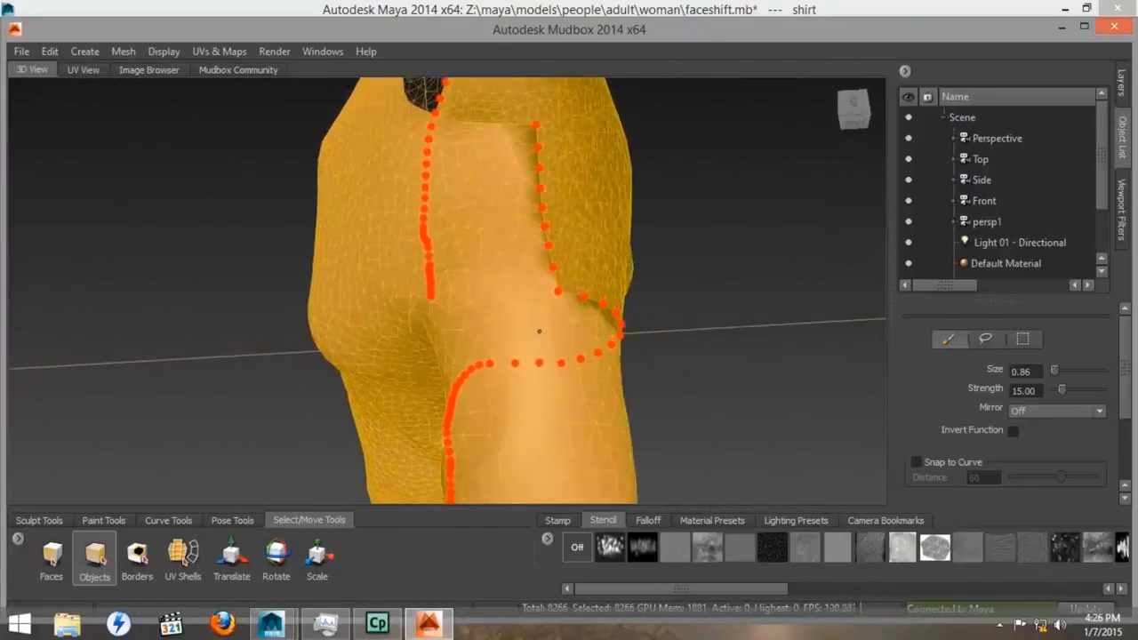